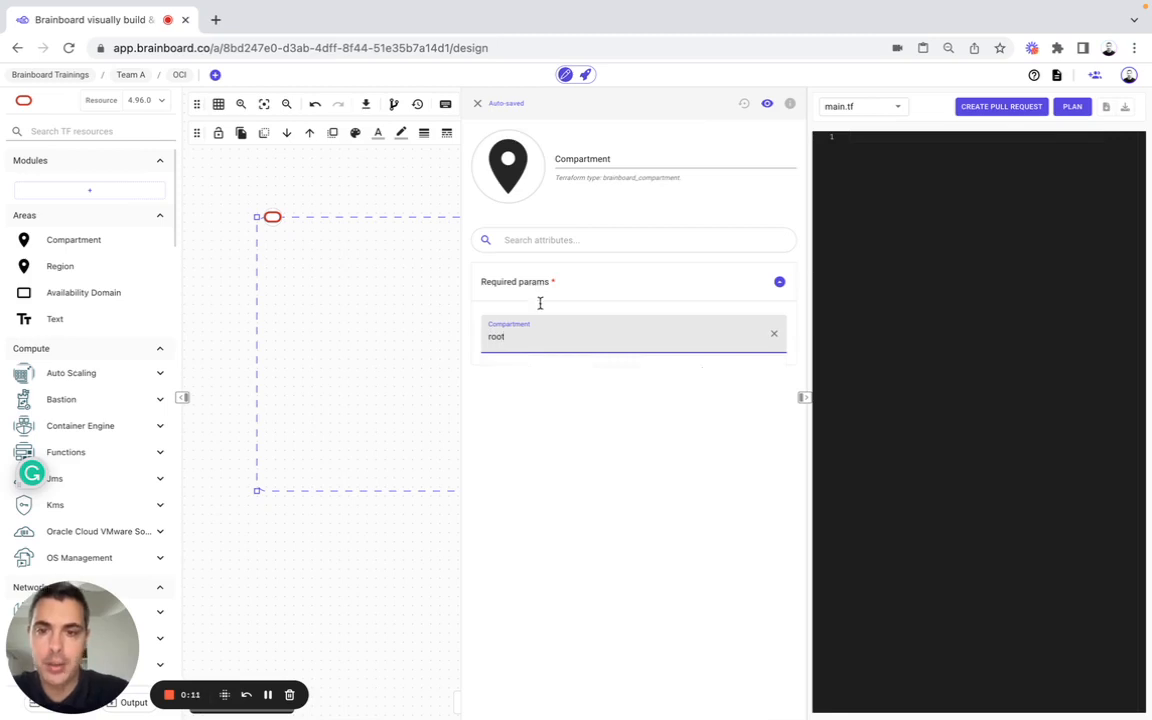
# - Close the compartment's settings and add an Australia East (Sydney) region area inside the root compartment
pyautogui.click(477, 103)
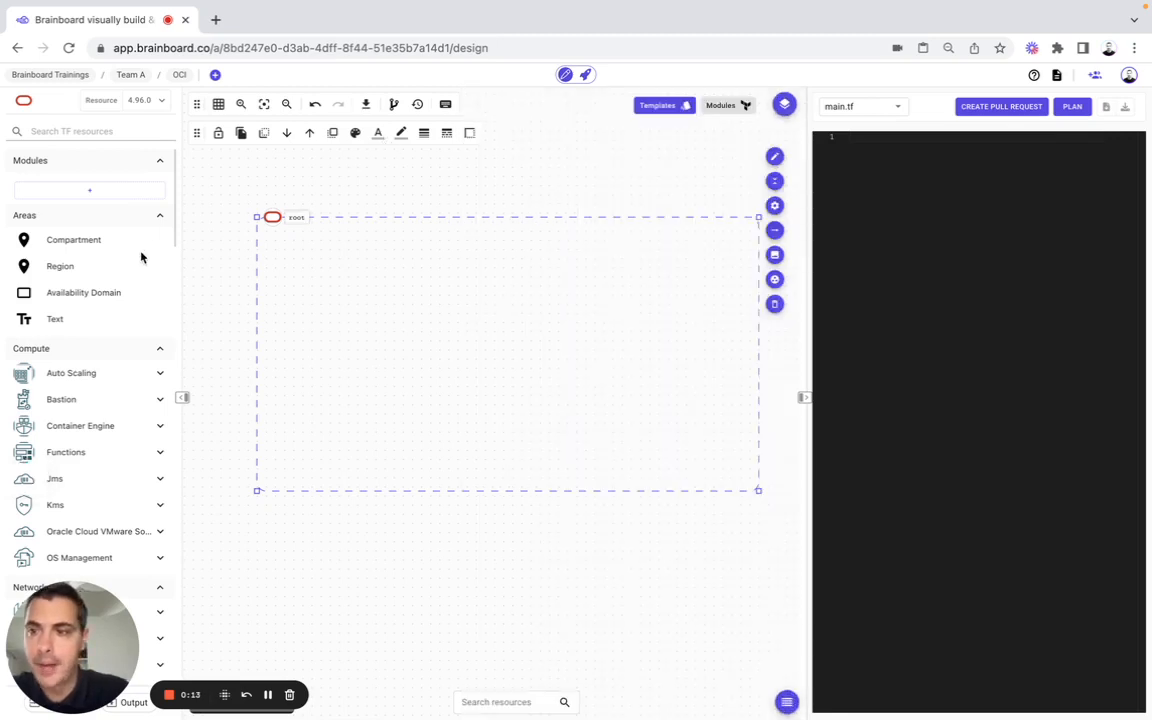
pyautogui.moveTo(110, 266); pyautogui.dragTo(306, 235)
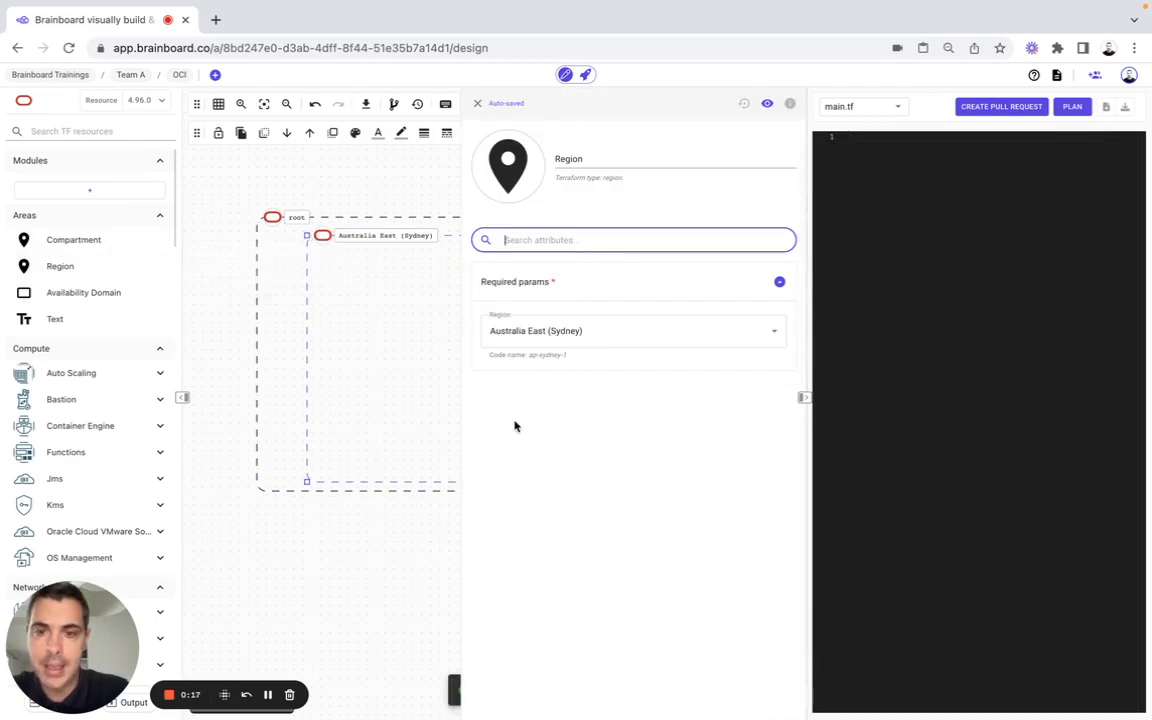
pyautogui.click(477, 108)
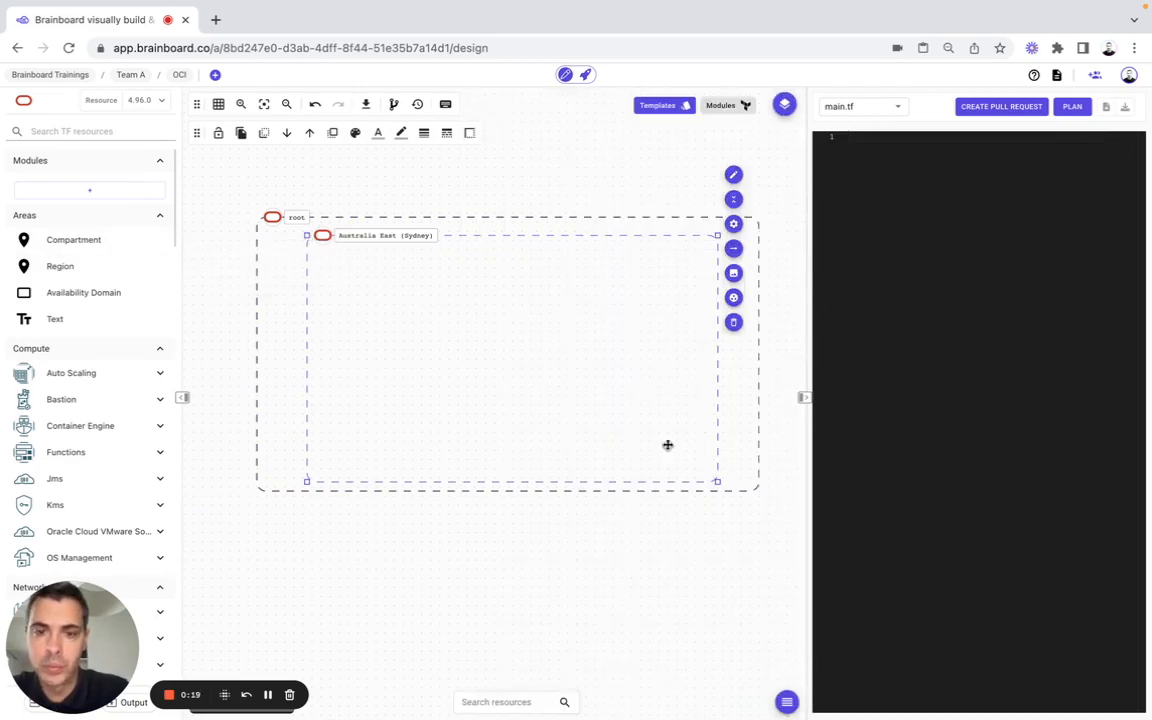
# - Enlarge the root compartment downward, and stretch the Sydney region to fill most of it
pyautogui.click(744, 477)
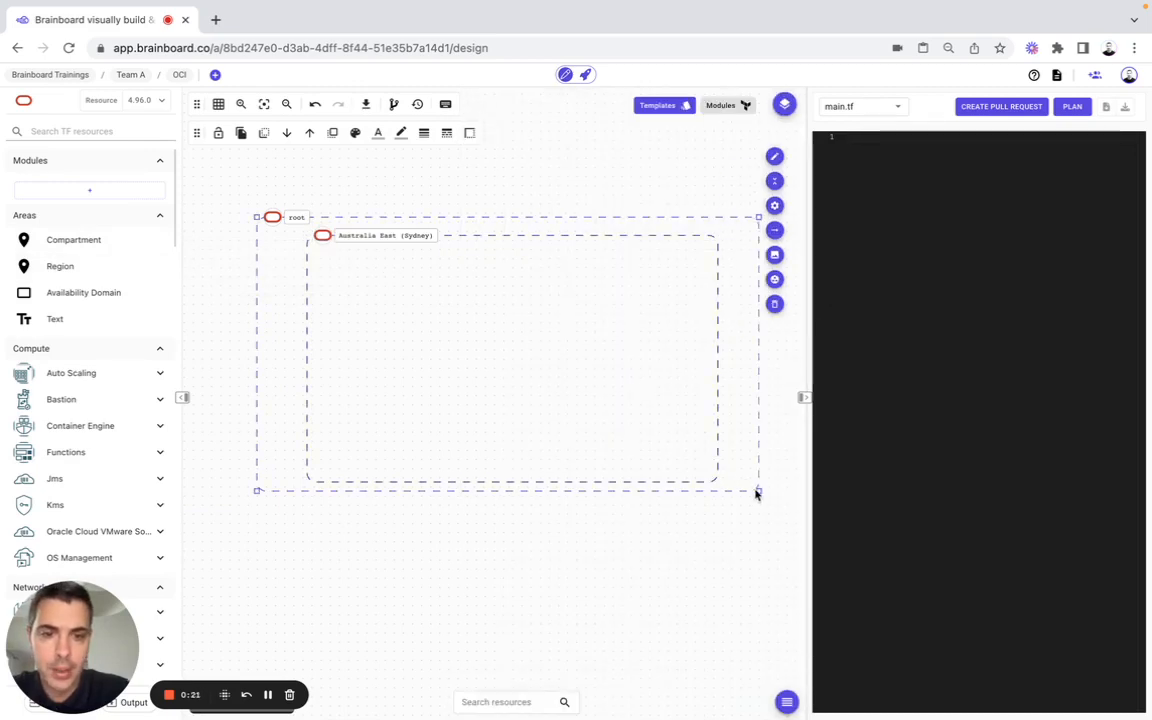
pyautogui.moveTo(757, 492); pyautogui.dragTo(772, 577)
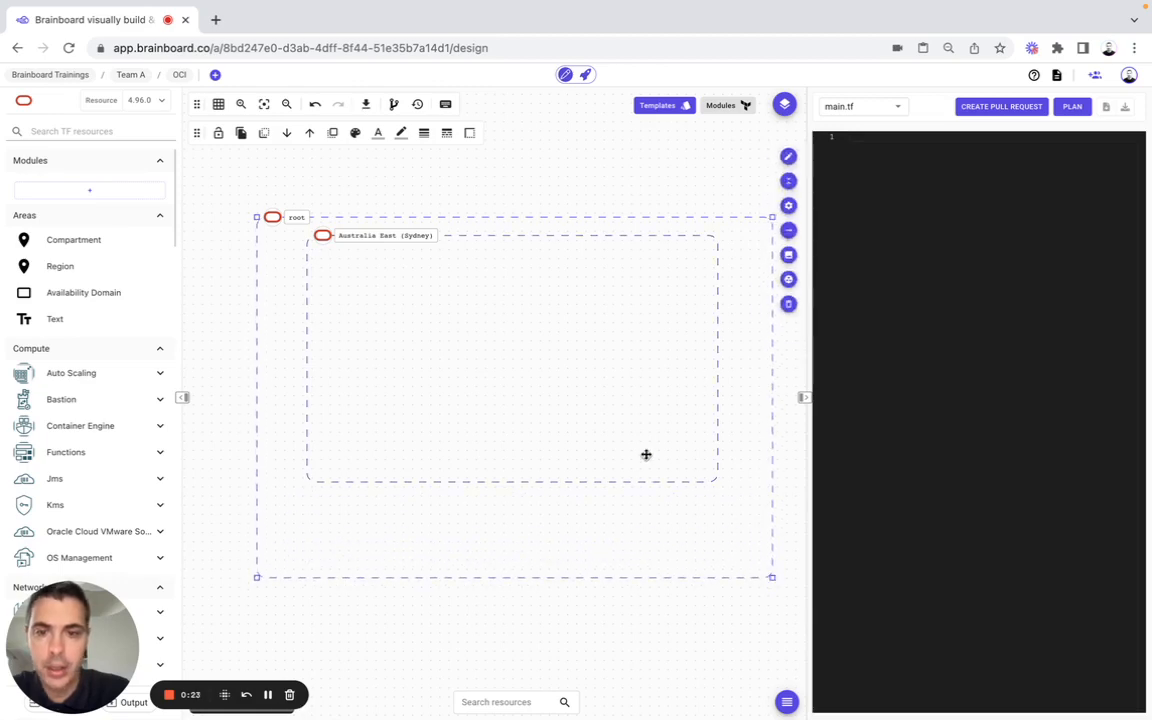
pyautogui.click(646, 455)
pyautogui.moveTo(717, 481); pyautogui.dragTo(755, 563)
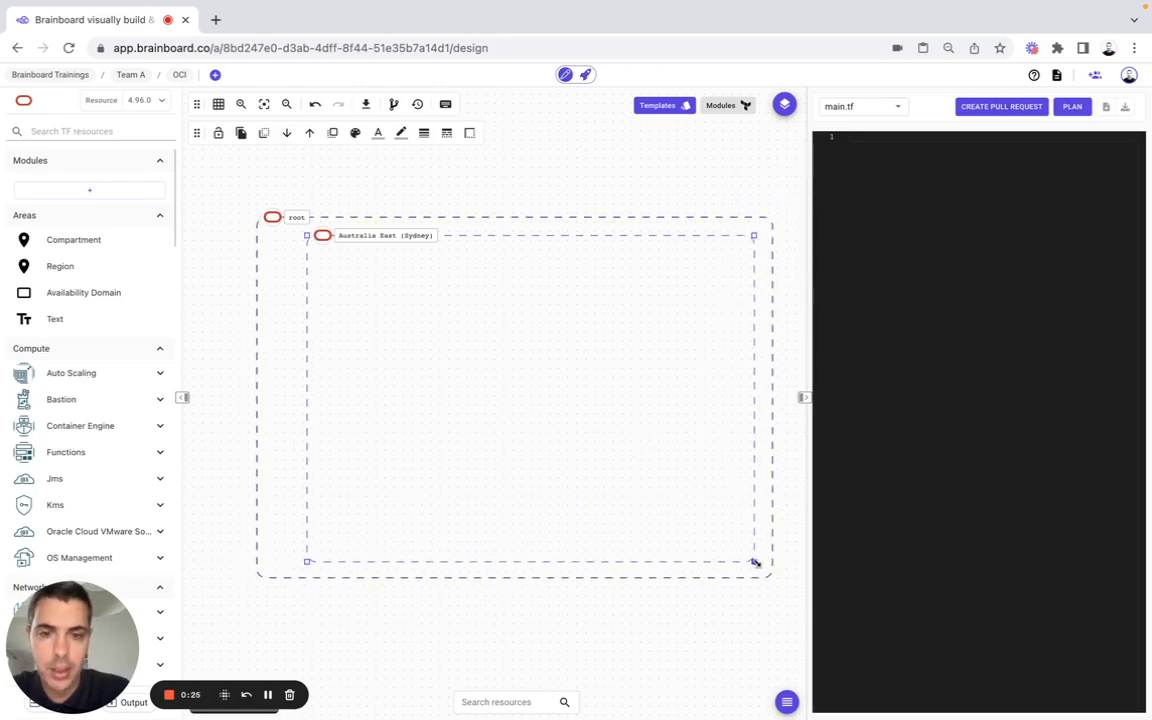
# - Place an OCI Core VCN inside the Sydney region, with the region as main parent and the compartment configuration inherited
pyautogui.click(97, 132)
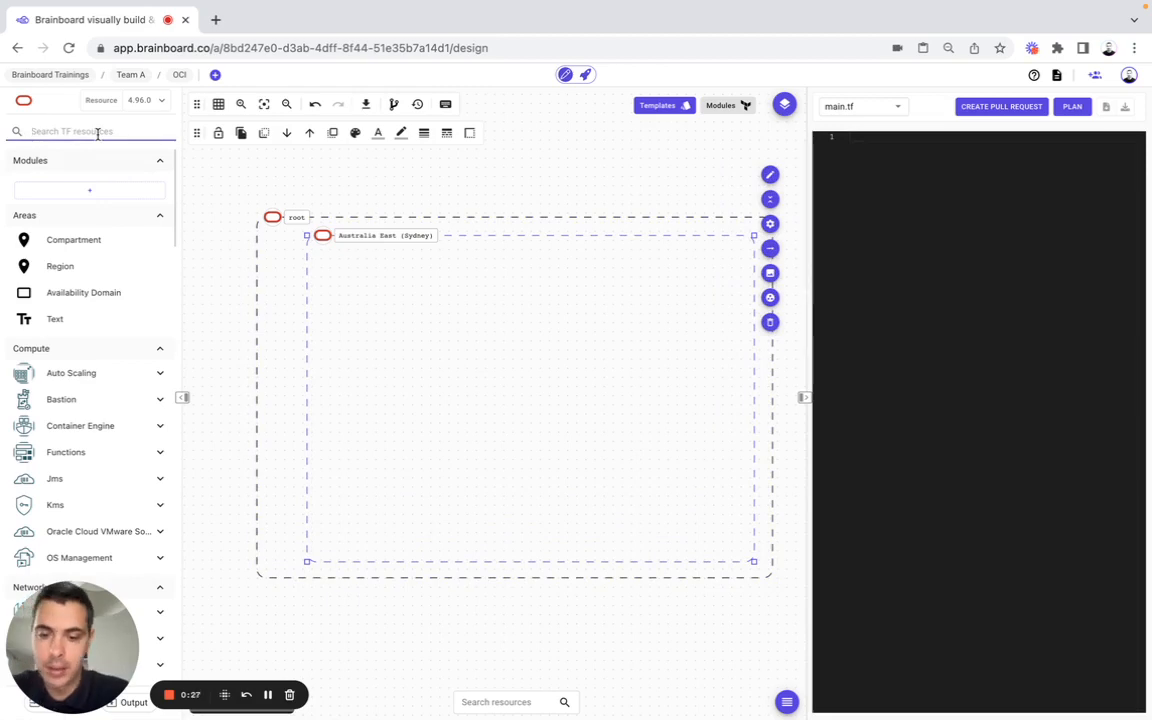
pyautogui.write('vcn')
pyautogui.moveTo(134, 303); pyautogui.dragTo(399, 291)
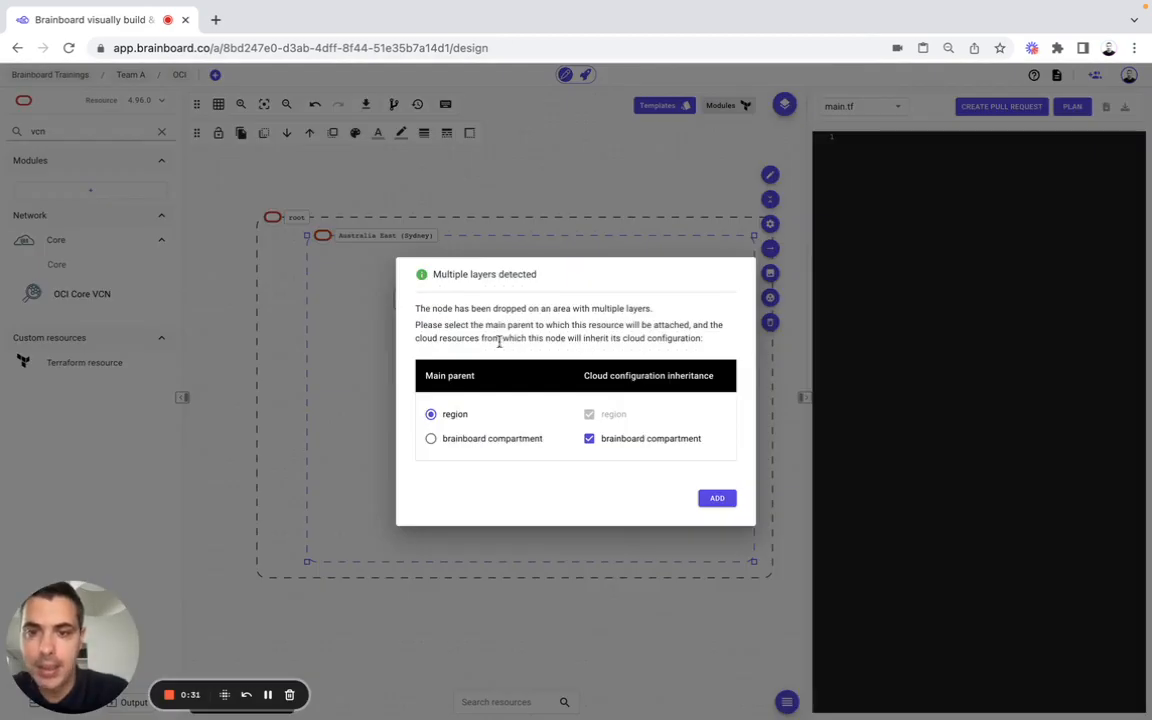
pyautogui.click(716, 499)
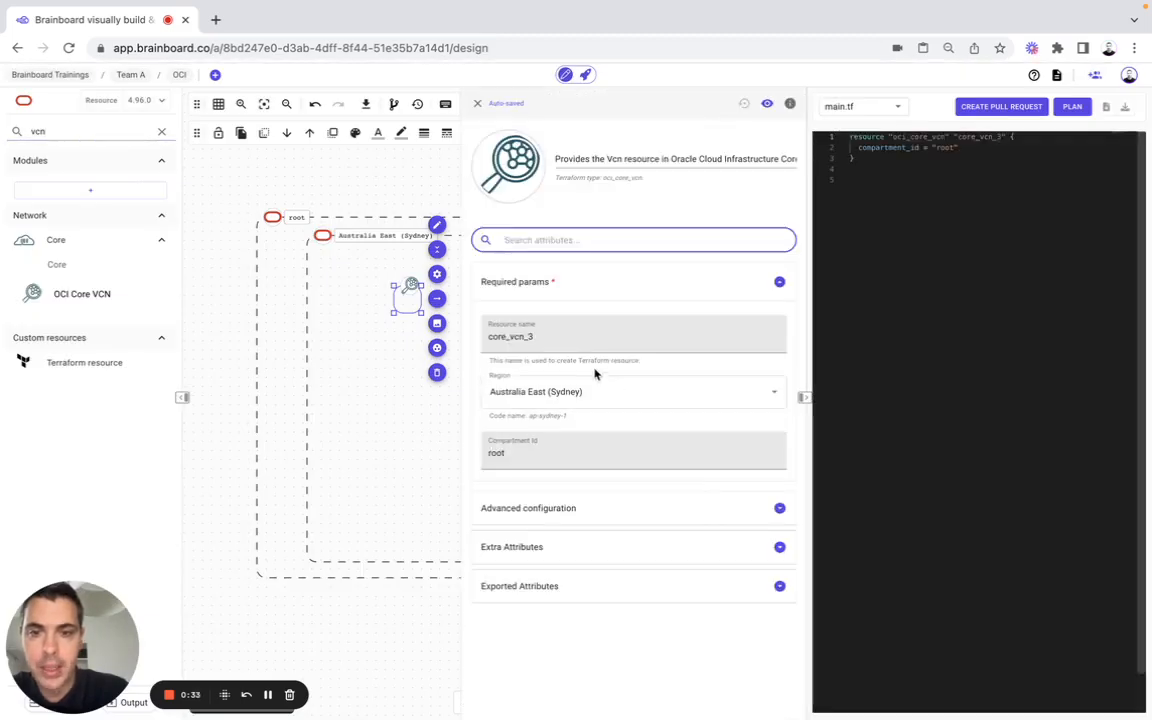
# - Rename the VCN resource to core_vcn
pyautogui.doubleClick(572, 341)
pyautogui.click(602, 337)
pyautogui.press('BackSpace')
pyautogui.press('BackSpace')
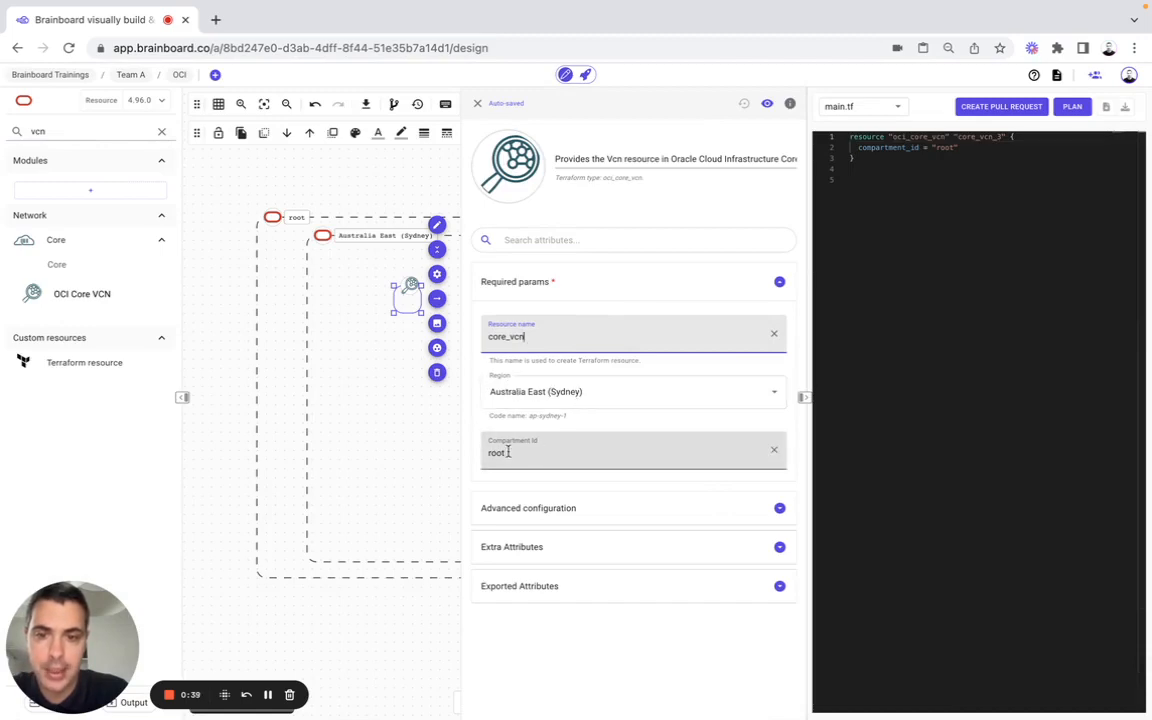
# - Set the VCN's Cidr Block to var.vcn_cidr, review its remaining advanced and extra attributes, and close its settings
pyautogui.click(528, 512)
pyautogui.click(513, 560)
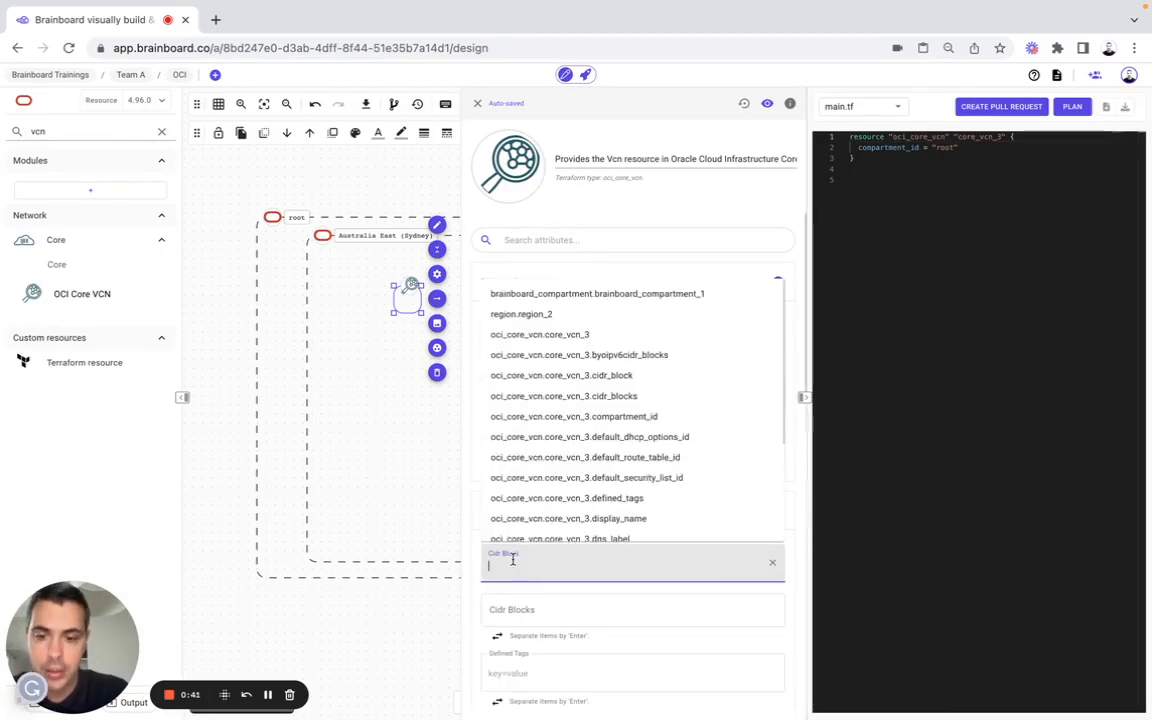
pyautogui.write('var.vc')
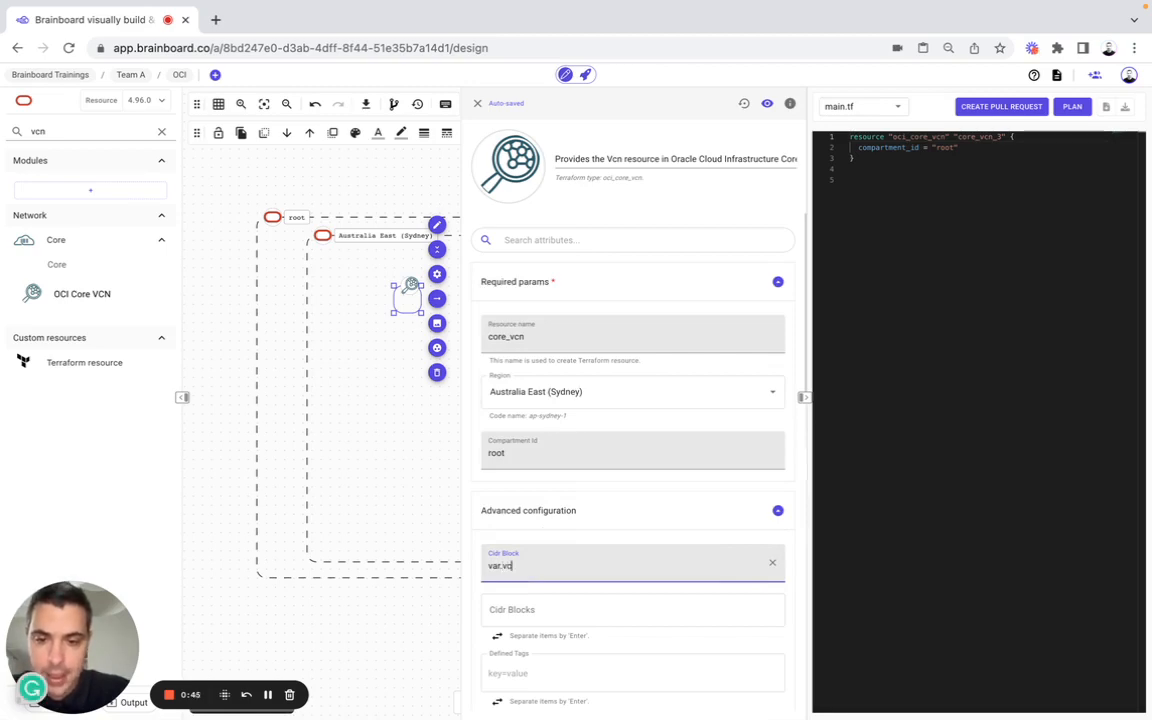
pyautogui.write('n_cid')
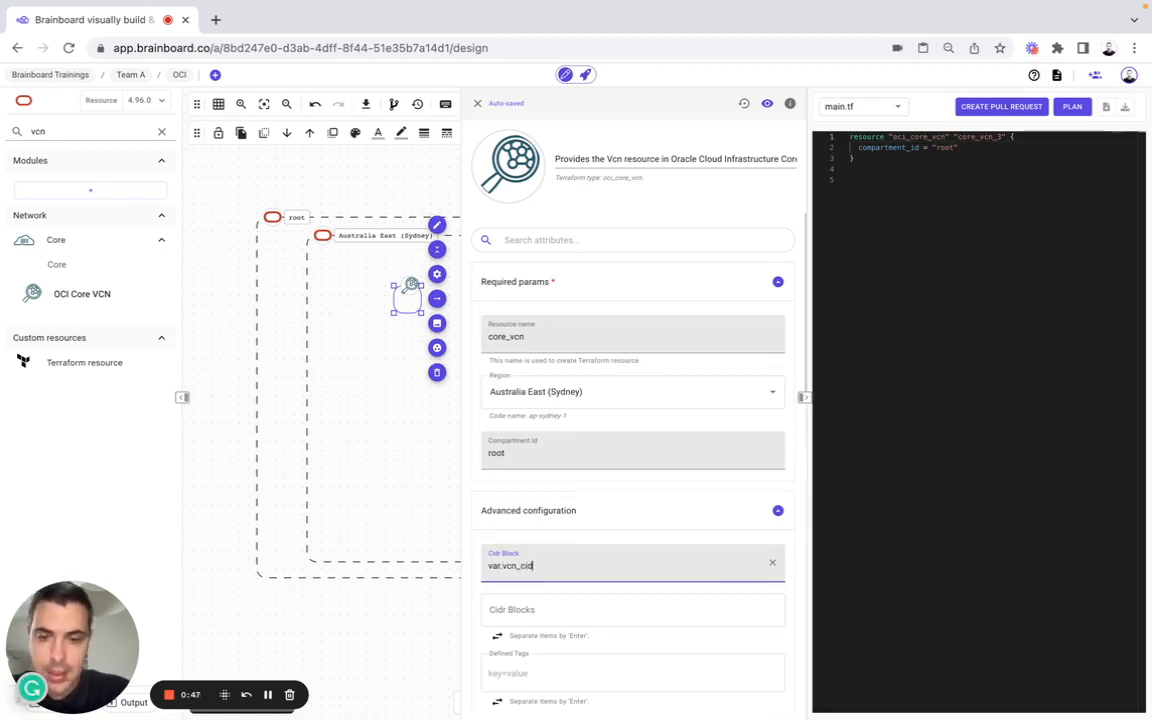
pyautogui.write('r')
pyautogui.scroll(-5, 617, 530)
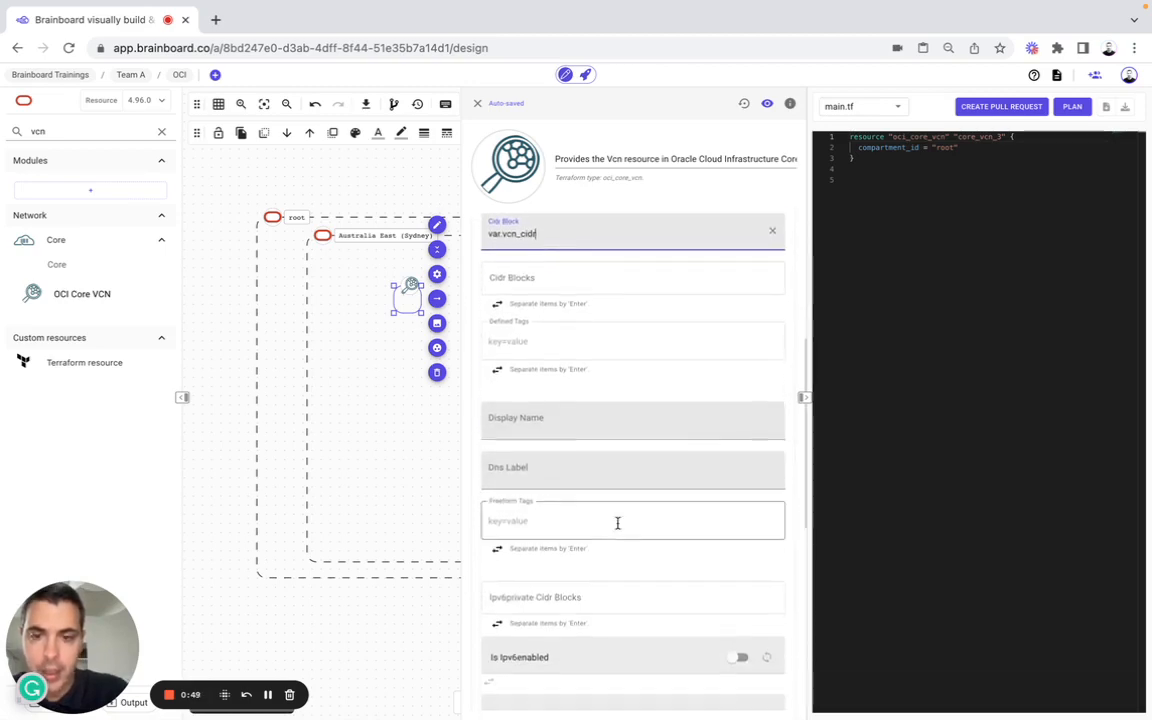
pyautogui.scroll(-7, 617, 523)
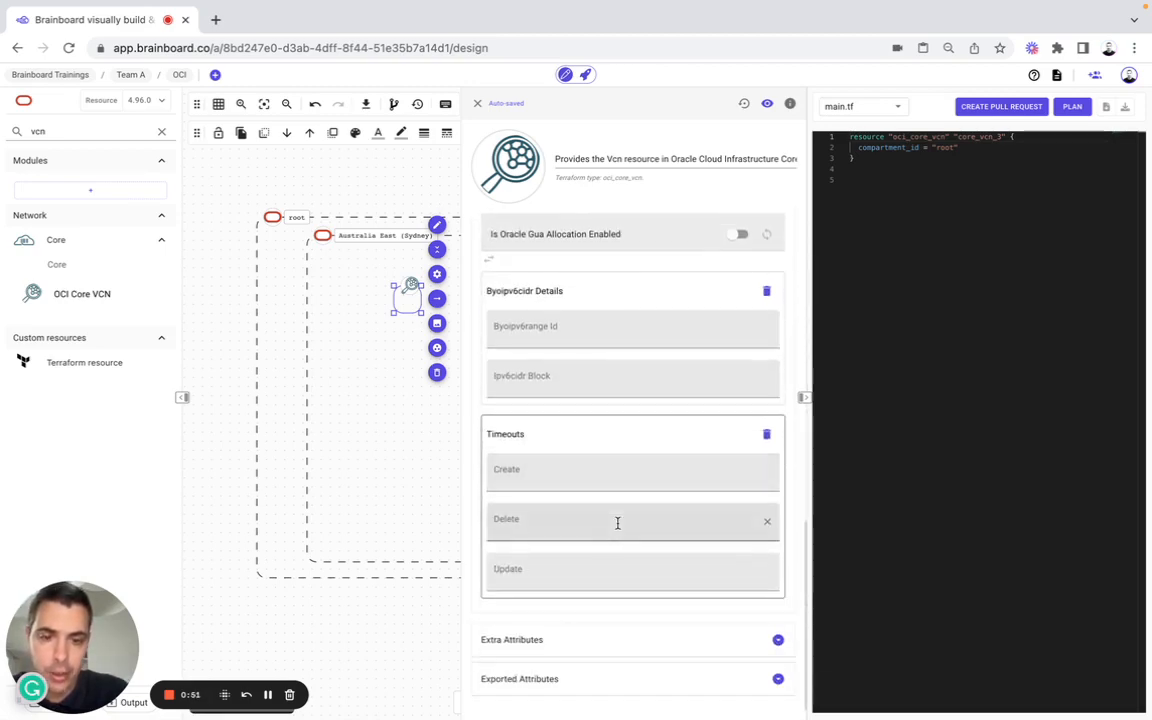
pyautogui.click(537, 638)
pyautogui.scroll(-3, 536, 635)
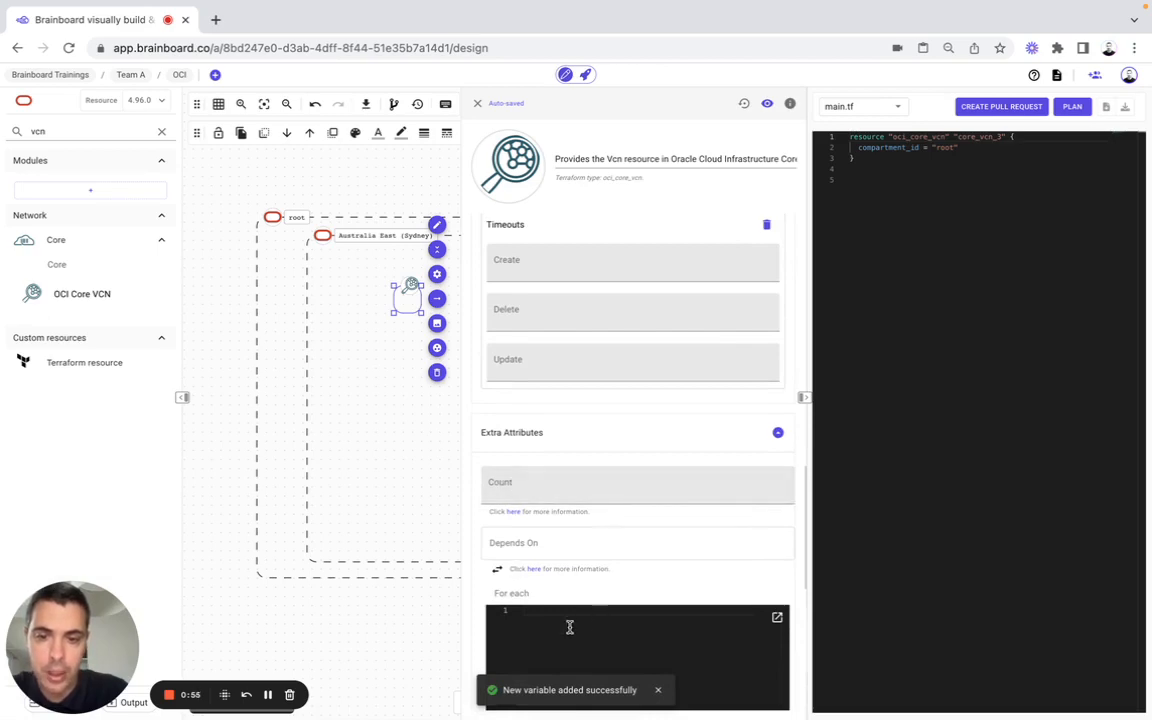
pyautogui.click(477, 103)
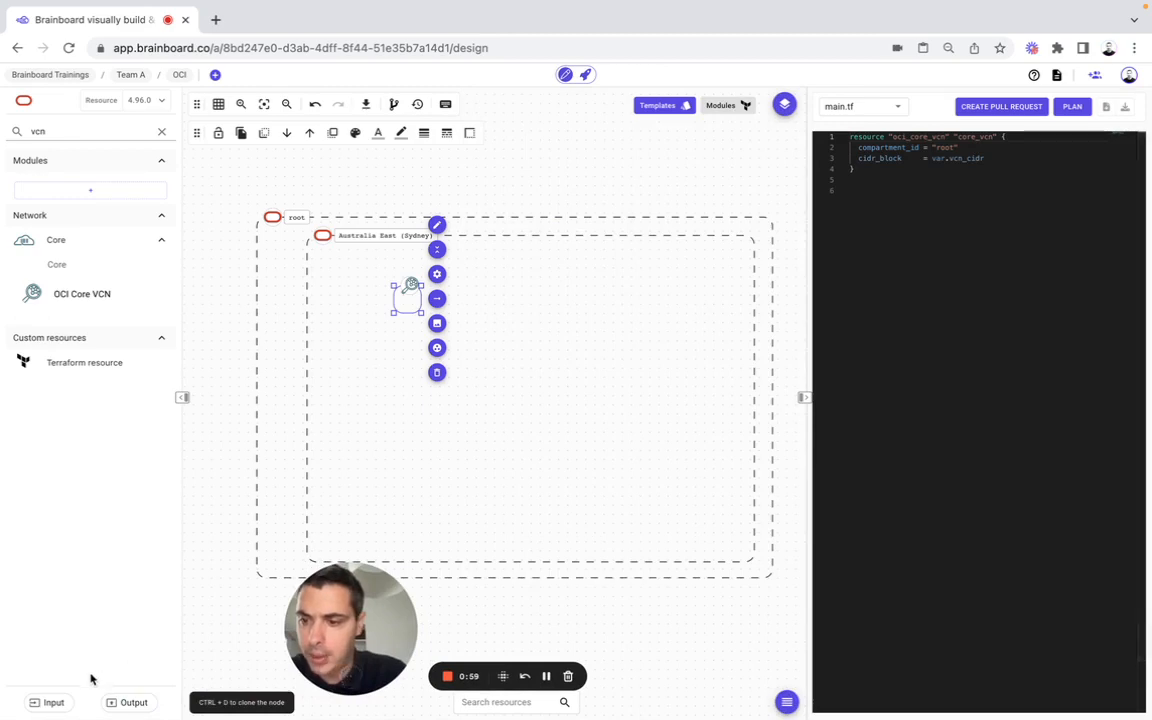
# - Configure the vcn_cidr architecture variable with type string and default 10.0.0.0/16
pyautogui.click(54, 702)
pyautogui.click(180, 358)
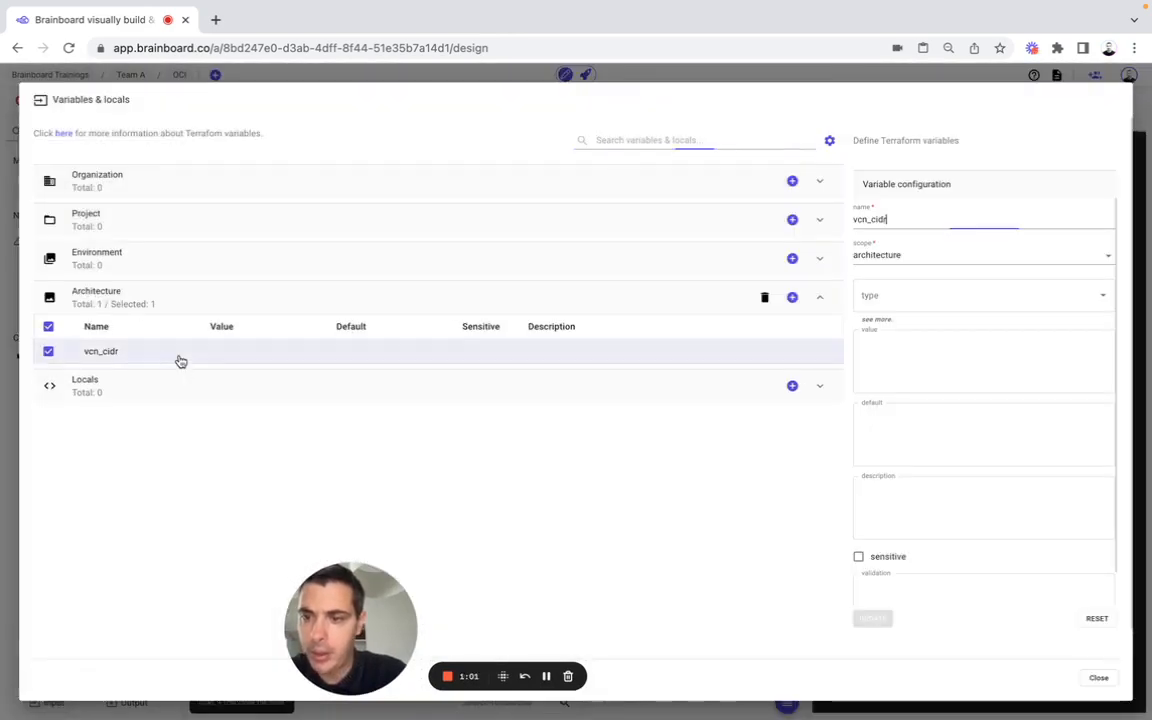
pyautogui.click(900, 295)
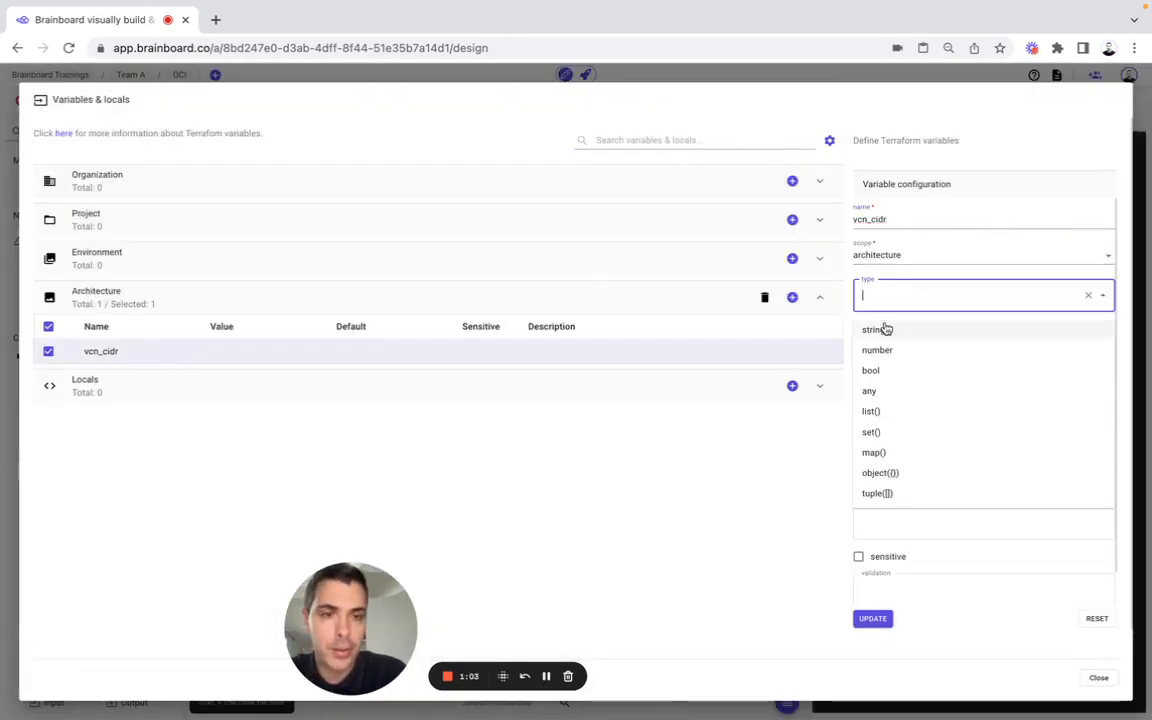
pyautogui.click(885, 329)
pyautogui.click(886, 432)
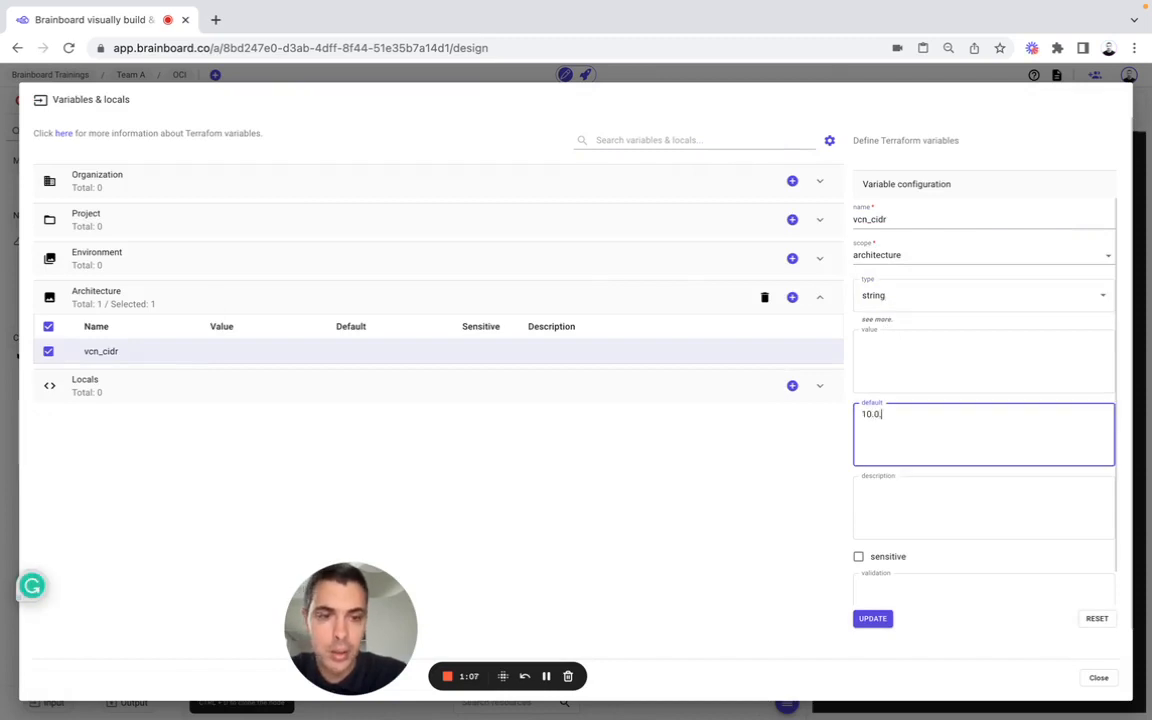
pyautogui.write('10.0.0.0')
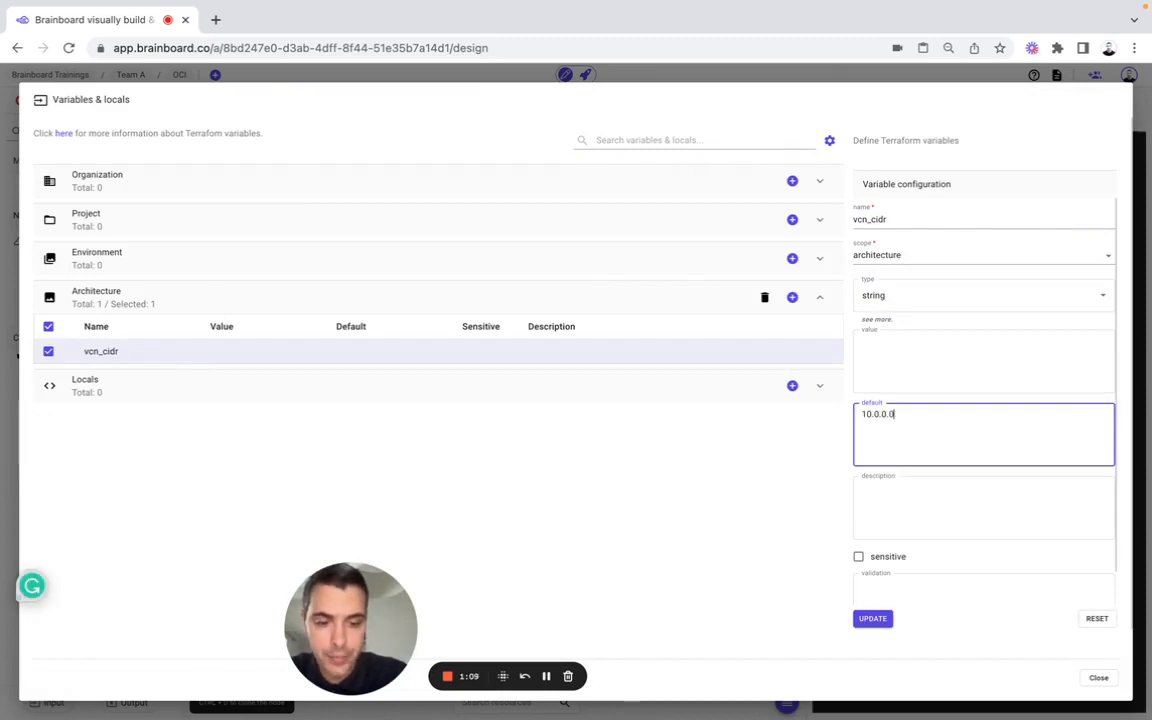
pyautogui.write('/')
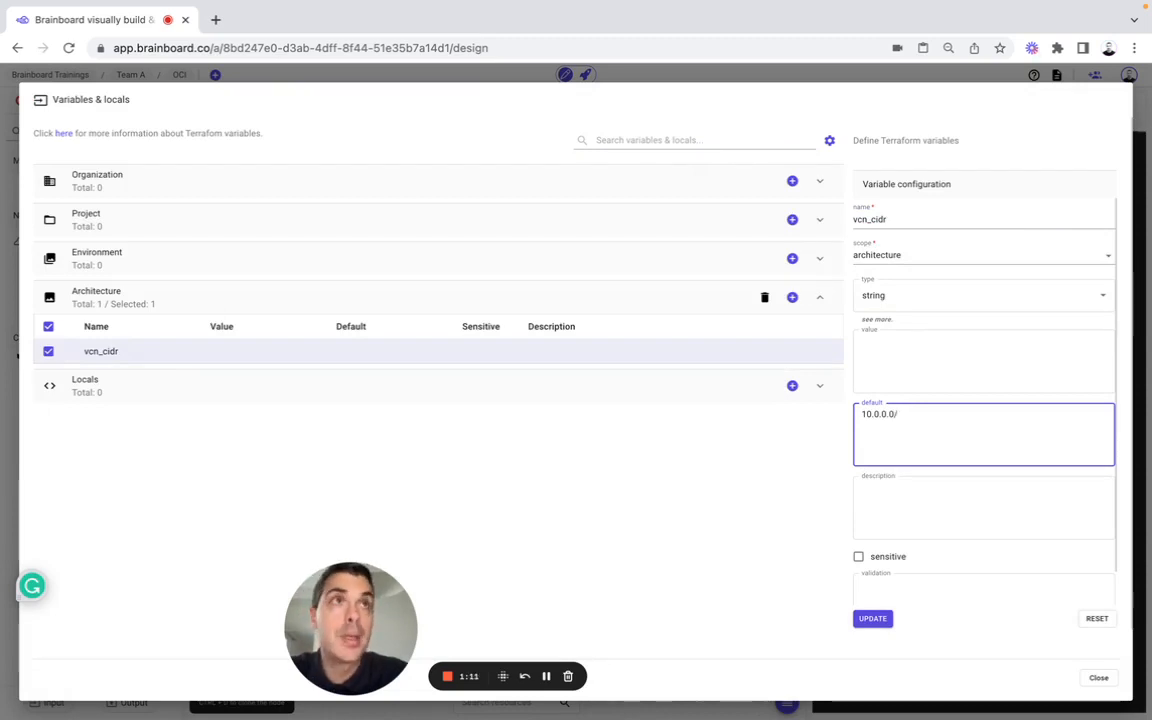
pyautogui.write('16')
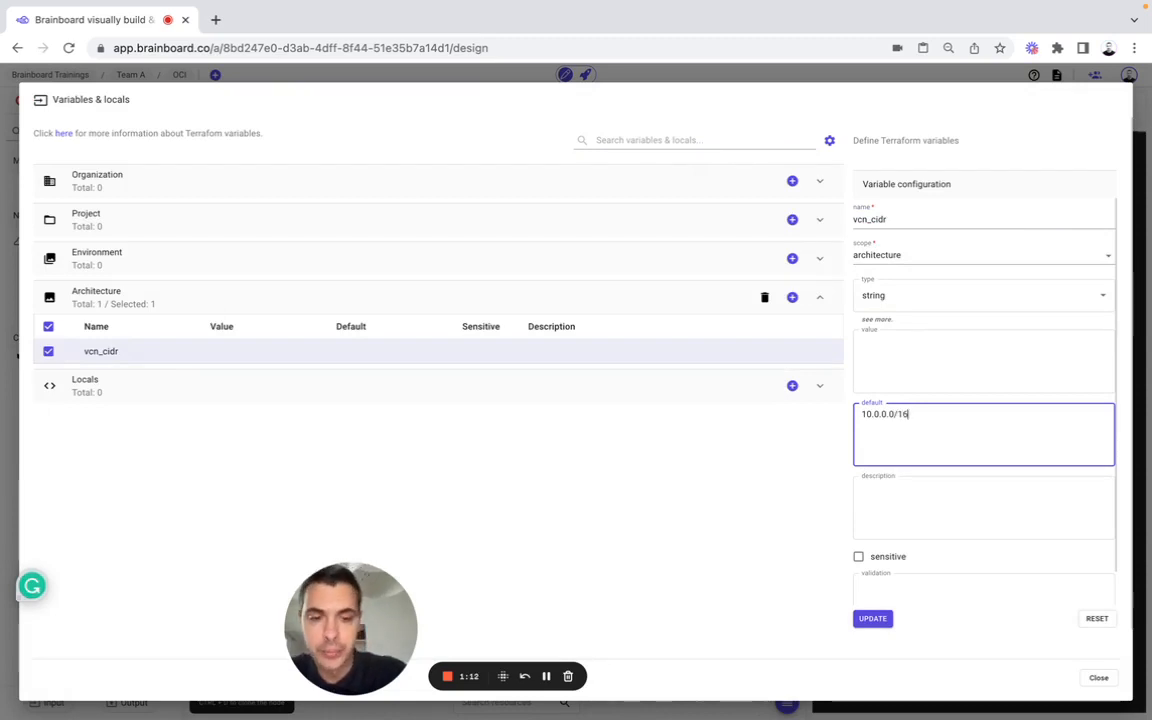
# - Give vcn_cidr the description "The value of the VCN CIDR", save the variable, and close the variables dialog
pyautogui.click(934, 519)
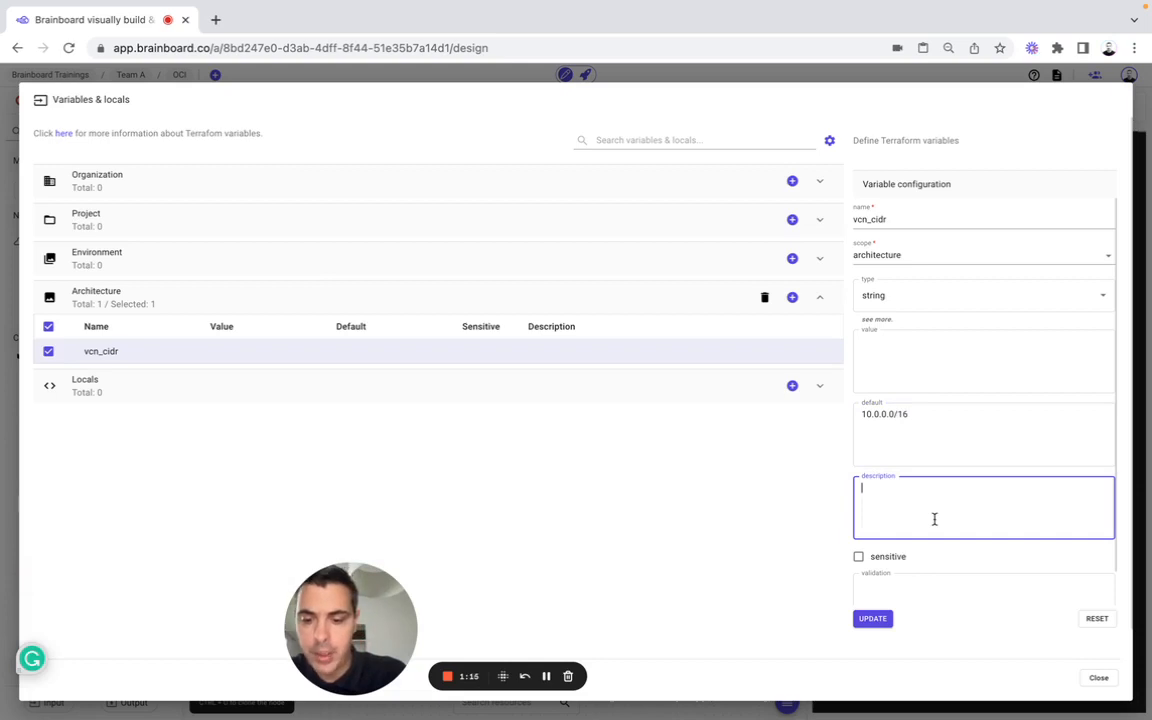
pyautogui.write('The value of the')
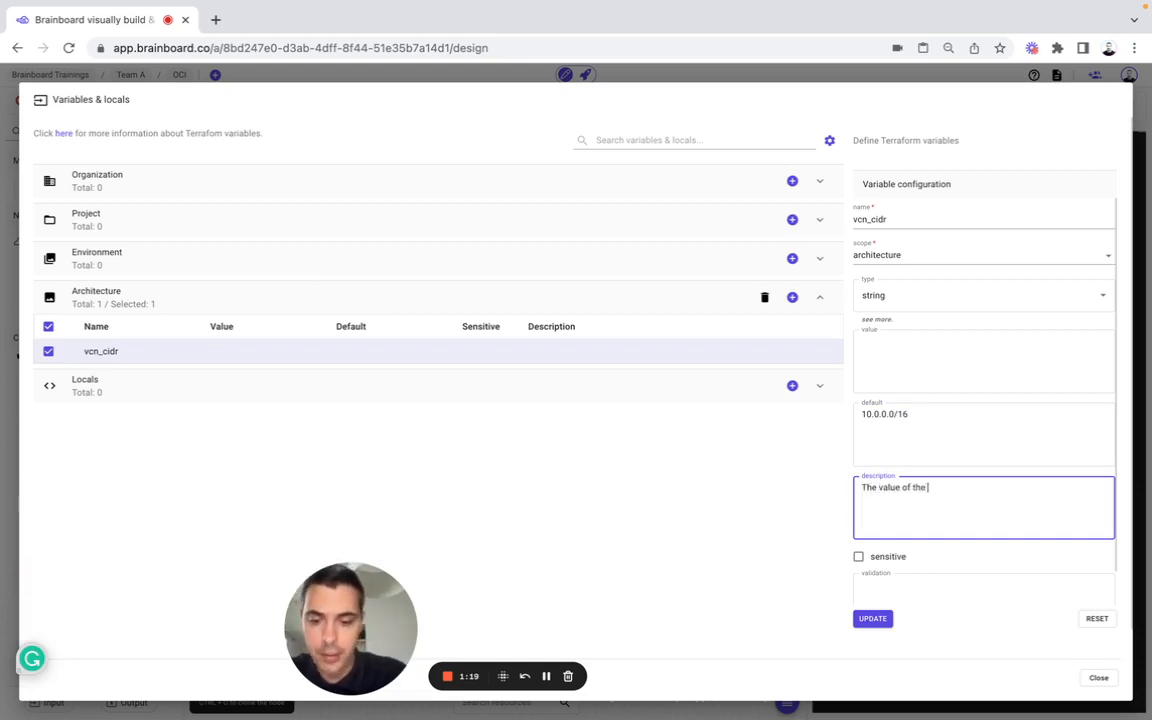
pyautogui.write('N CIDR')
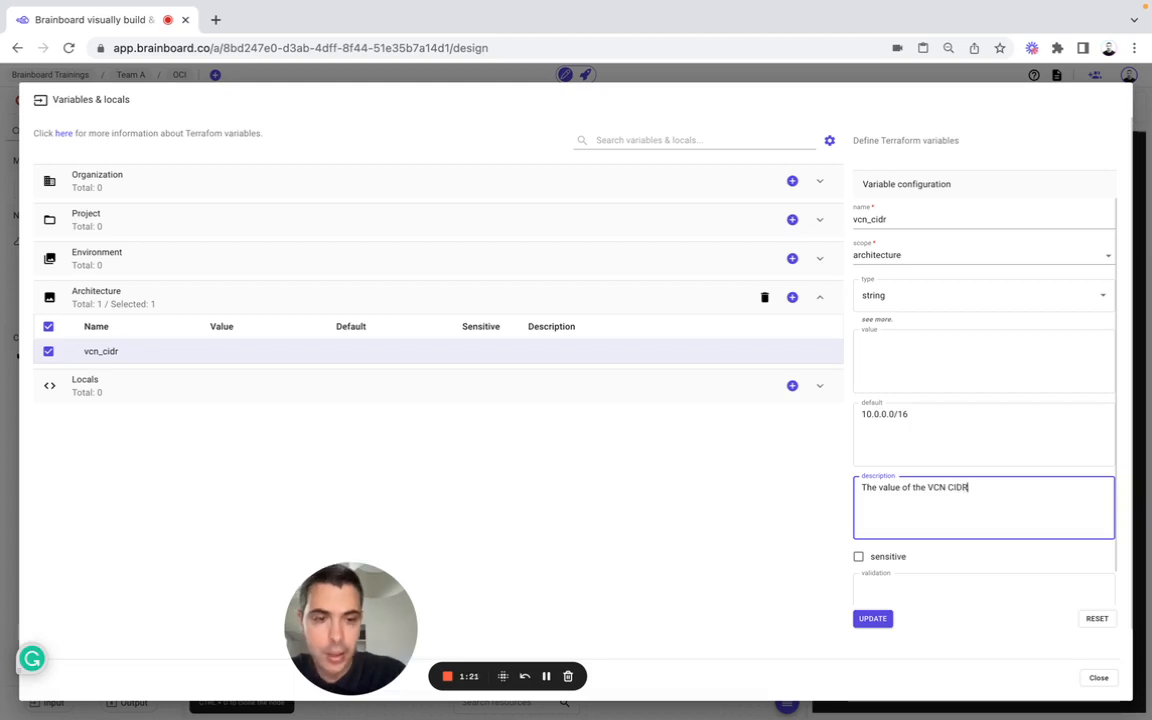
pyautogui.click(882, 621)
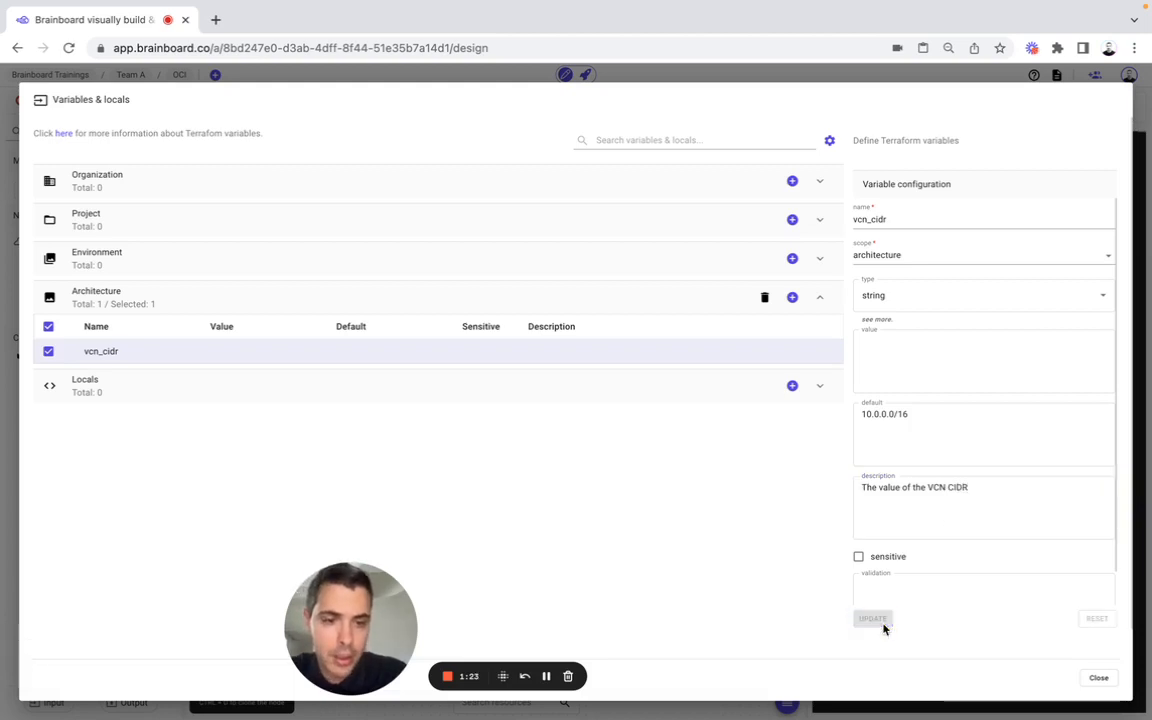
pyautogui.click(1098, 677)
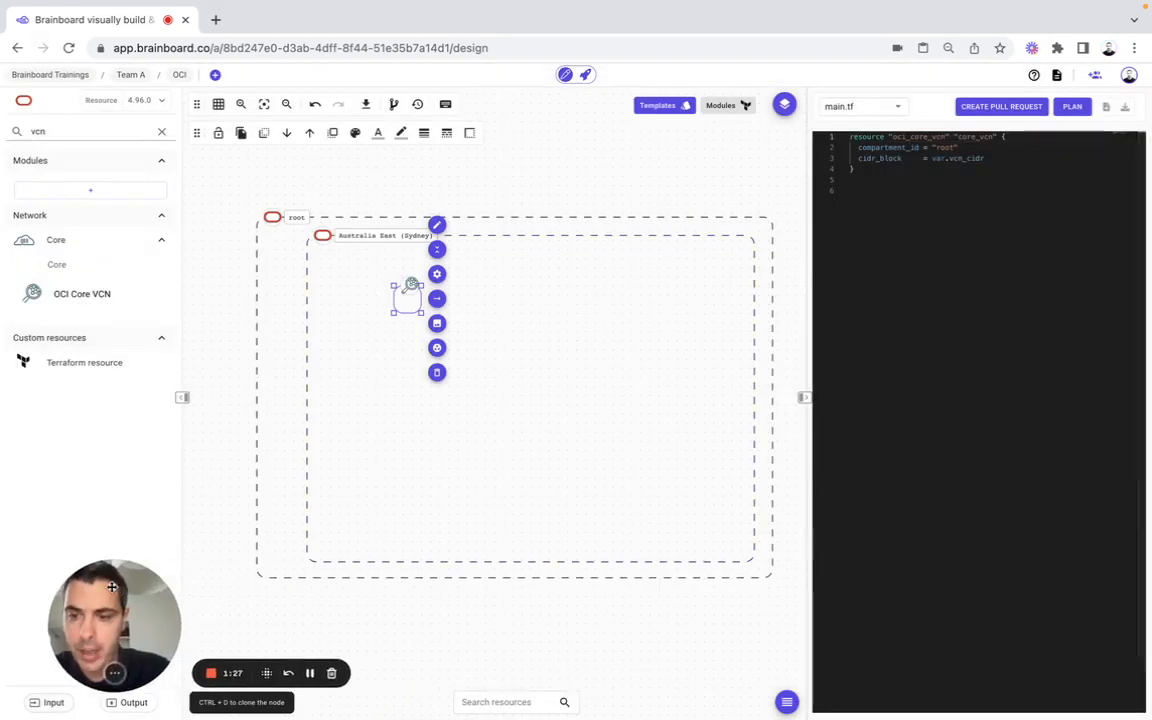
# - Enlarge core_vcn to fill most of the region and place an OCI Core Subnet inside it with core VCN as main parent
pyautogui.moveTo(423, 313)
pyautogui.mouseDown()
pyautogui.moveTo(710, 543)
pyautogui.moveTo(729, 543)
pyautogui.mouseUp()
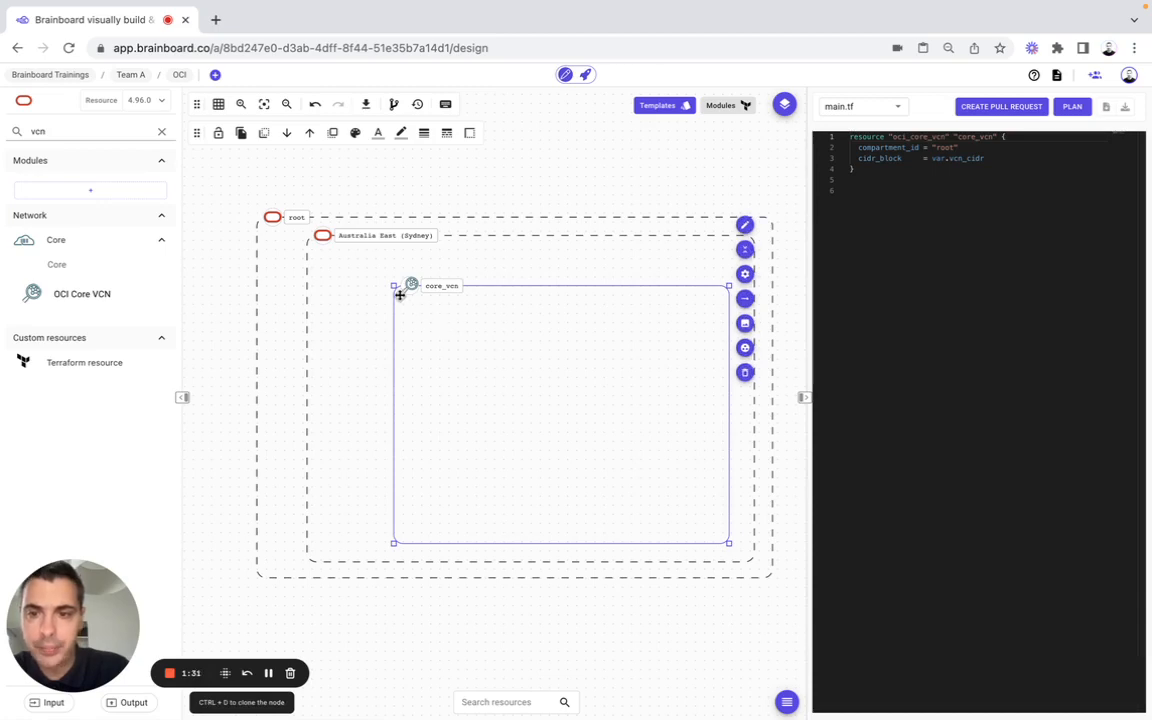
pyautogui.moveTo(393, 286); pyautogui.dragTo(330, 258)
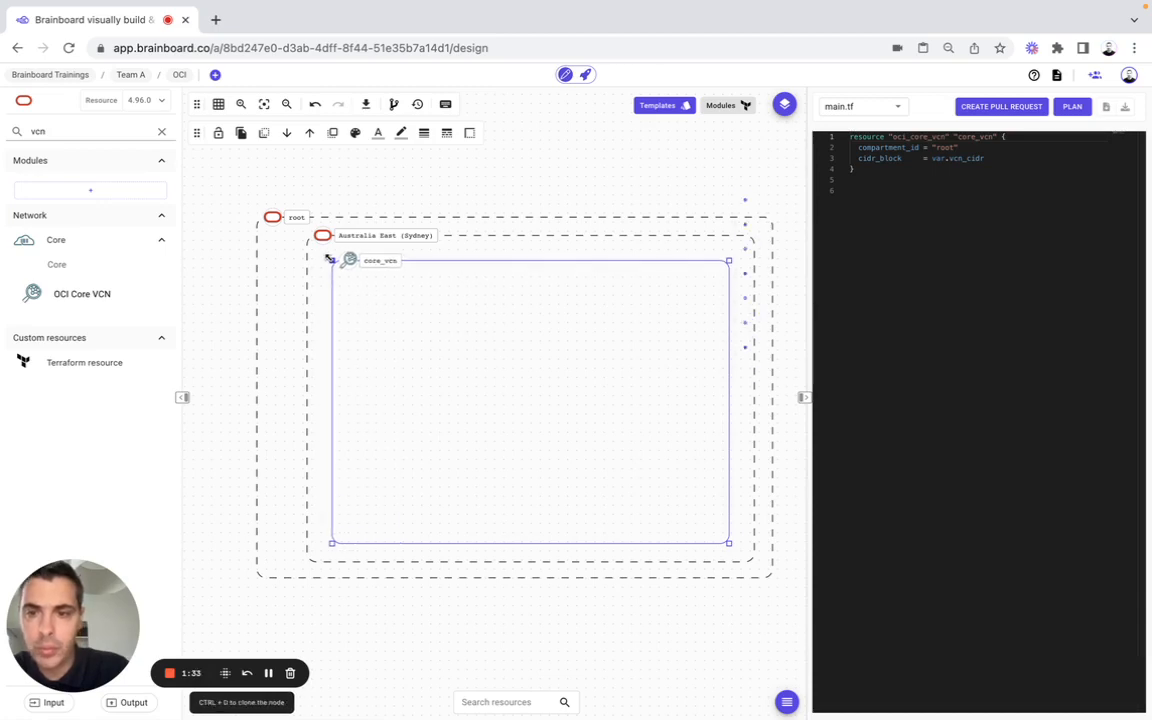
pyautogui.doubleClick(88, 132)
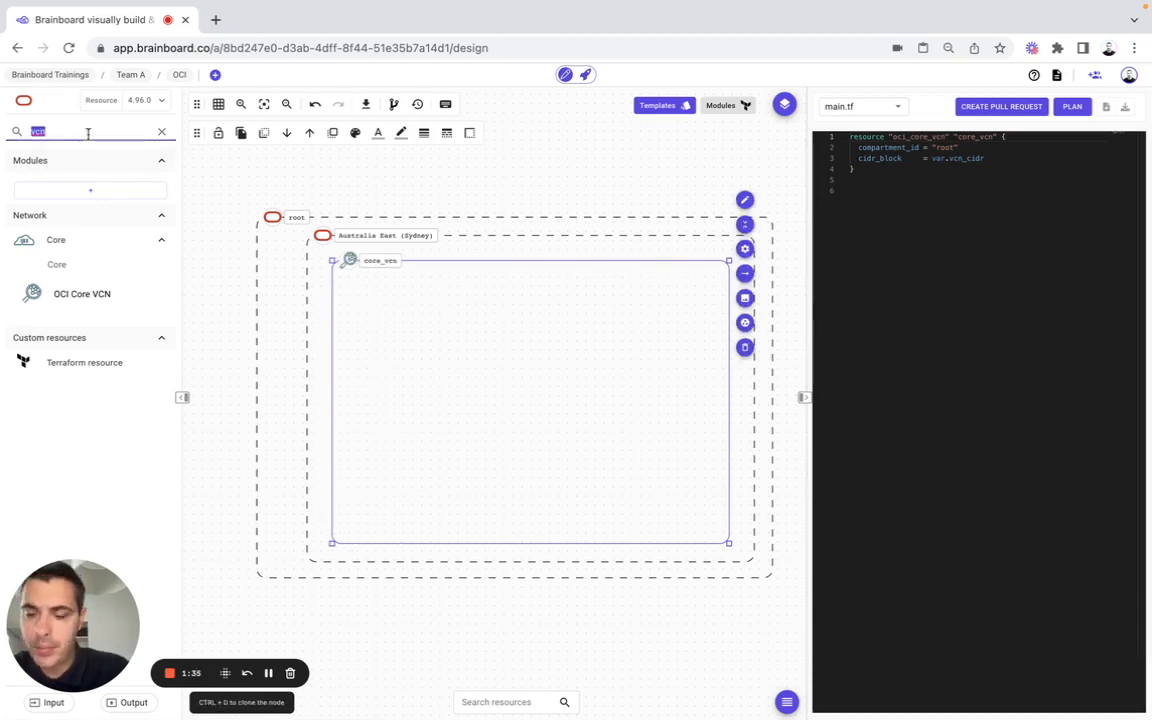
pyautogui.write('subnet')
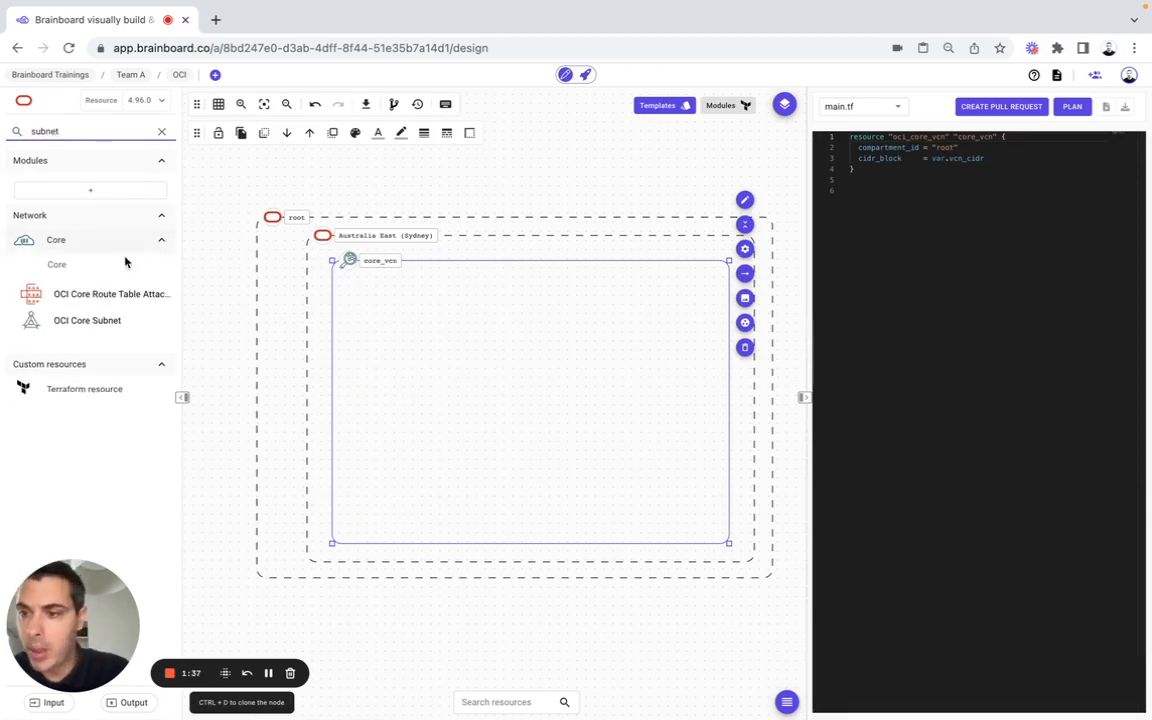
pyautogui.moveTo(108, 320); pyautogui.dragTo(398, 307)
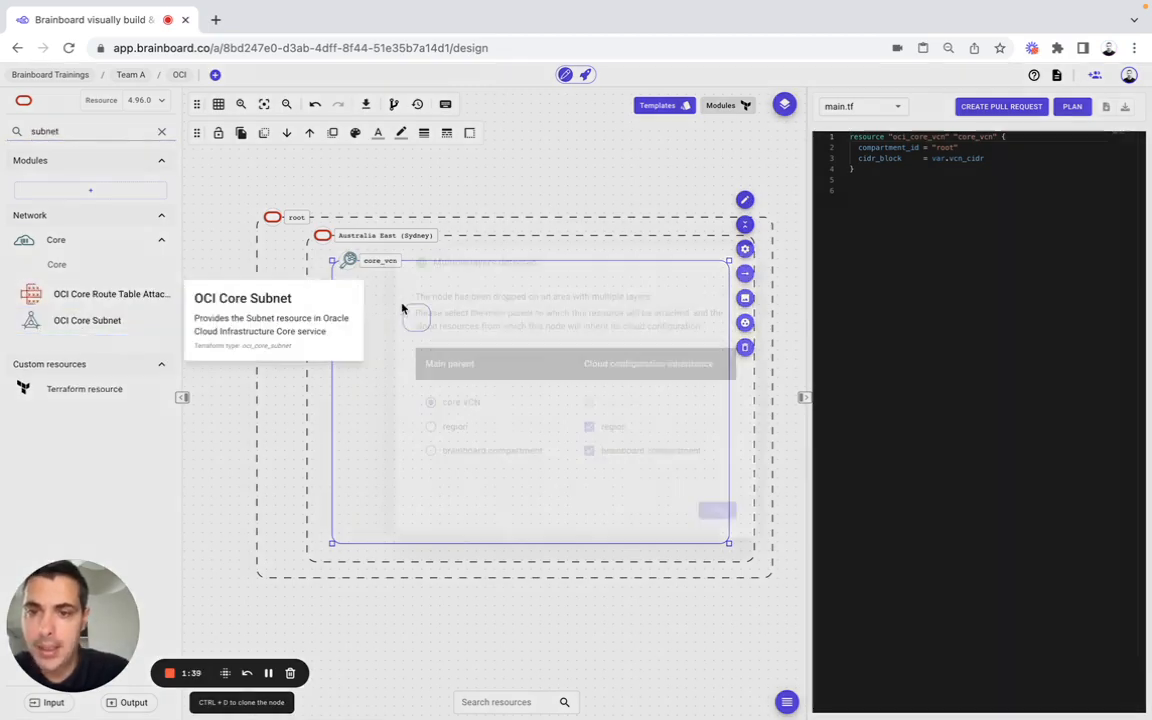
pyautogui.click(717, 511)
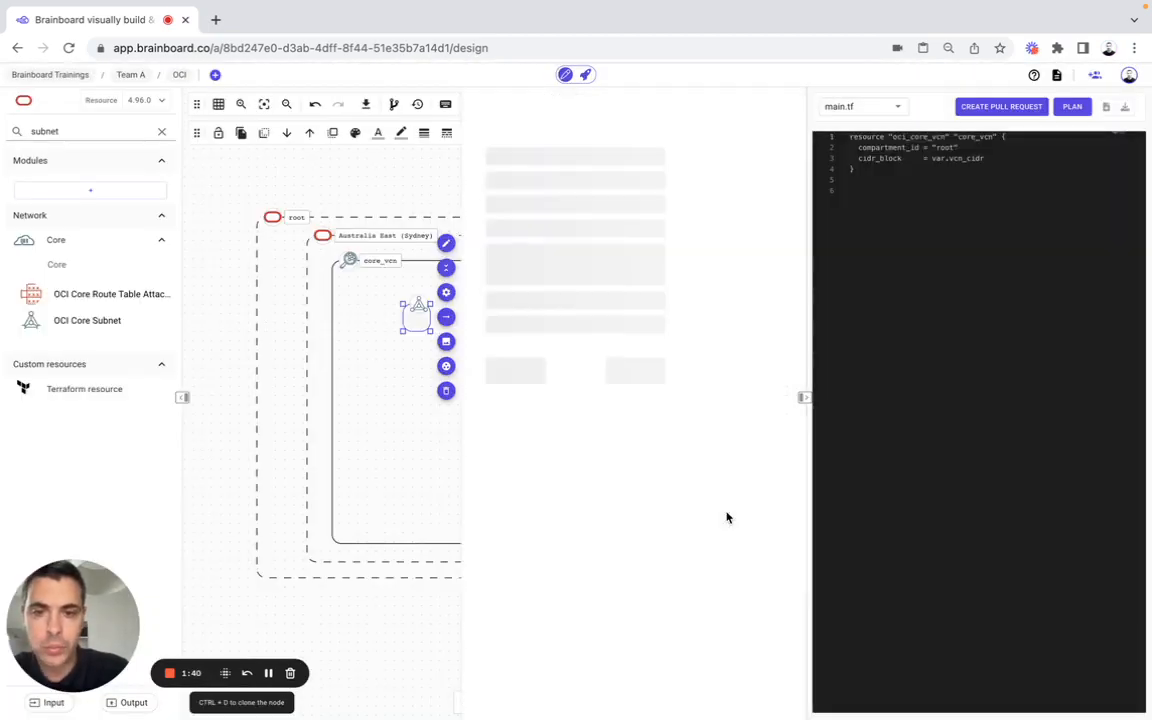
# - Rename the new subnet resource core_subnet and set its Cidr Block to var.subnet_cidr
pyautogui.doubleClick(573, 332)
pyautogui.click(599, 337)
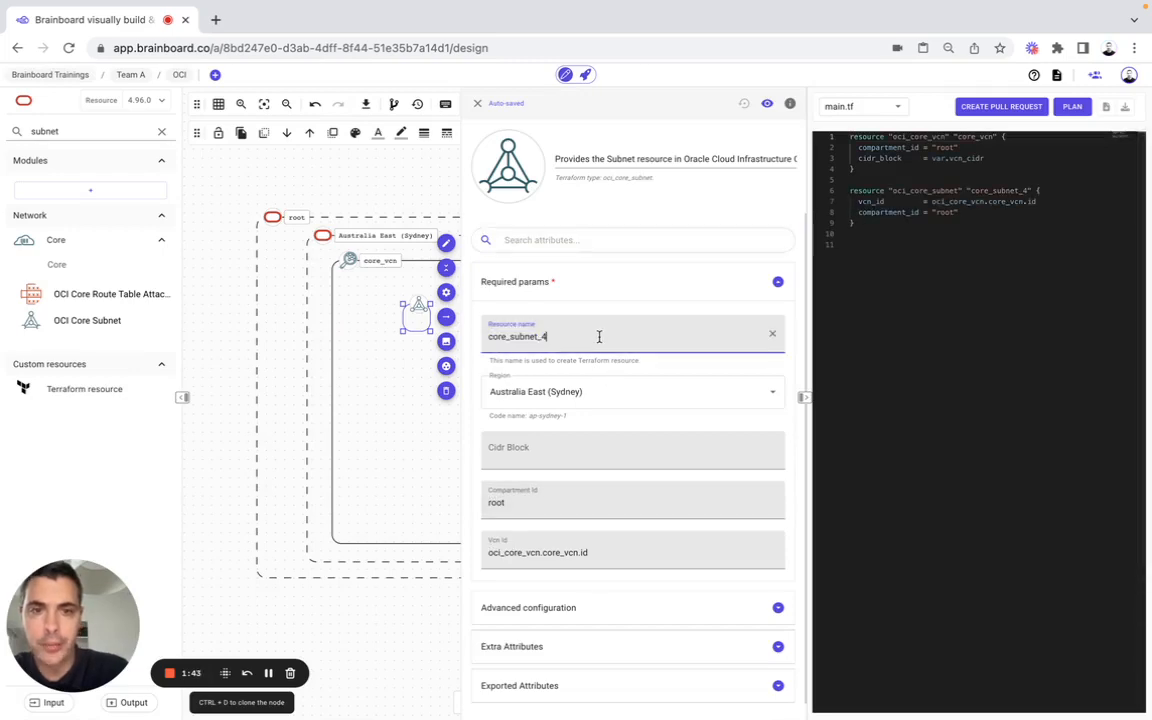
pyautogui.press('BackSpace')
pyautogui.press('BackSpace')
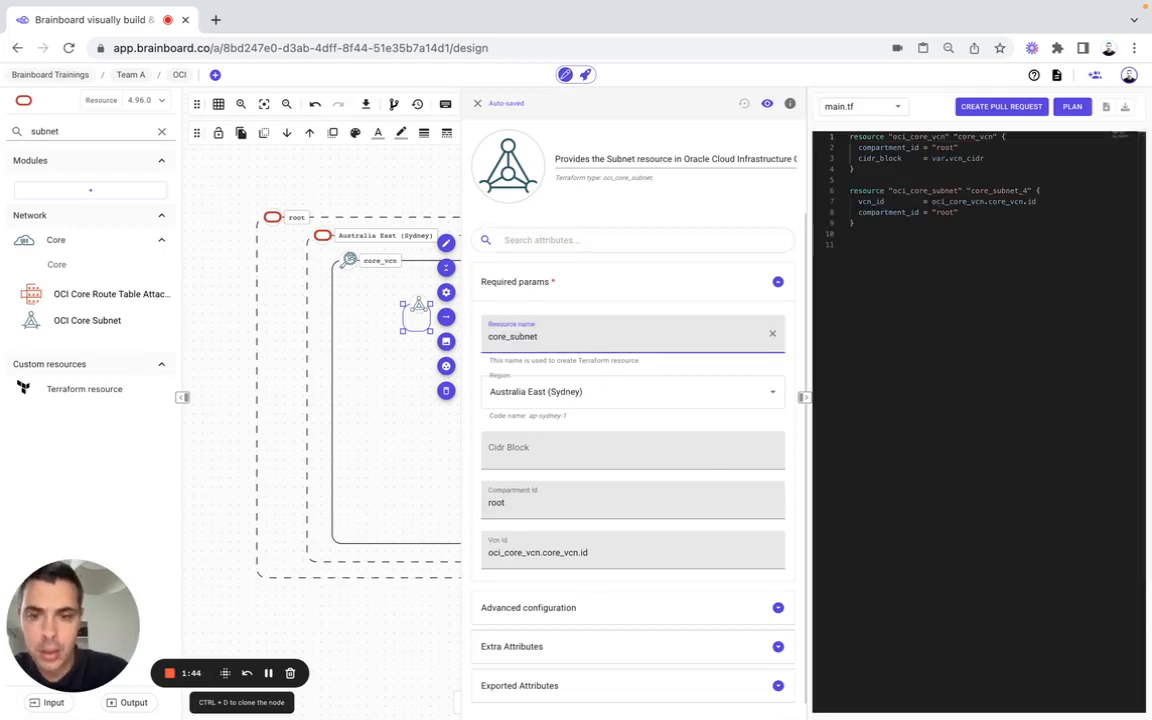
pyautogui.click(518, 450)
pyautogui.write('va')
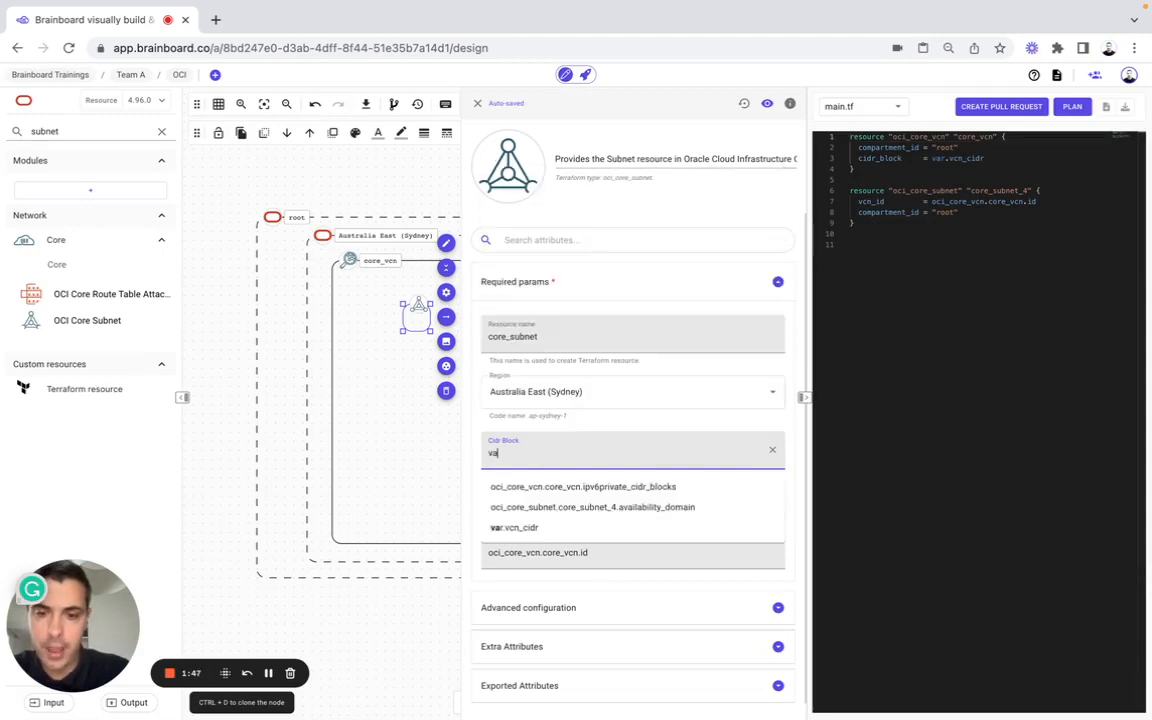
pyautogui.write('r.subnet_cidr')
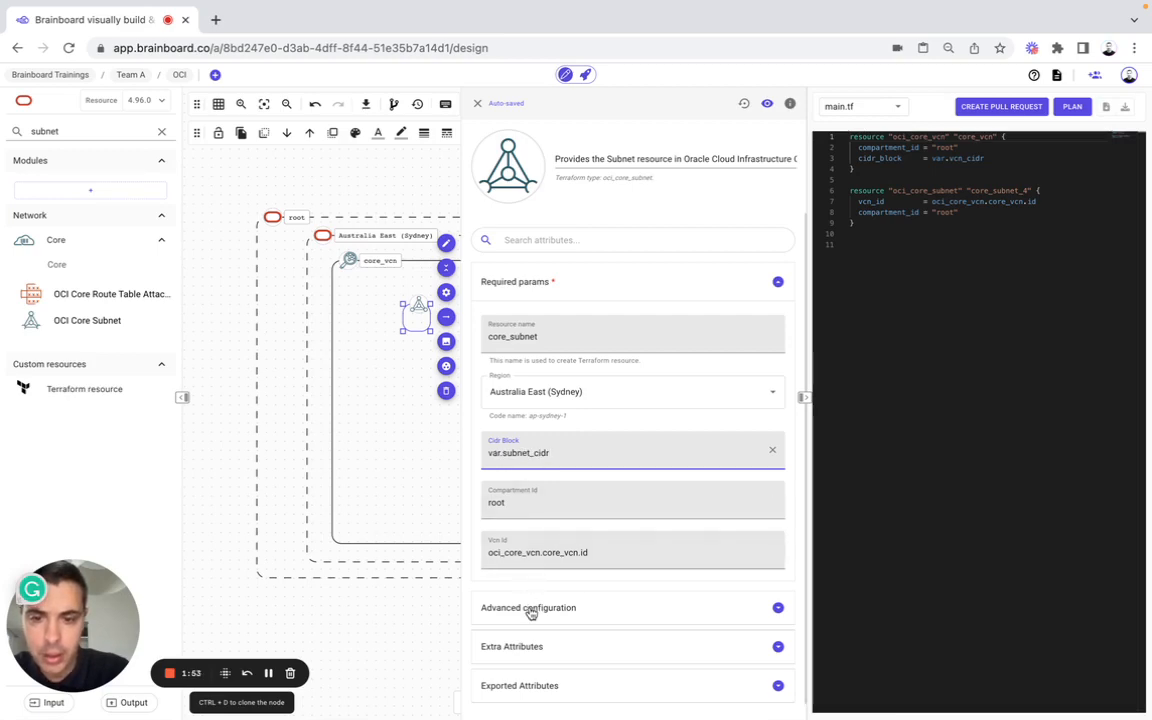
# - Review the subnet's advanced configuration and extra attributes, then close its settings
pyautogui.click(530, 609)
pyautogui.scroll(-5, 530, 613)
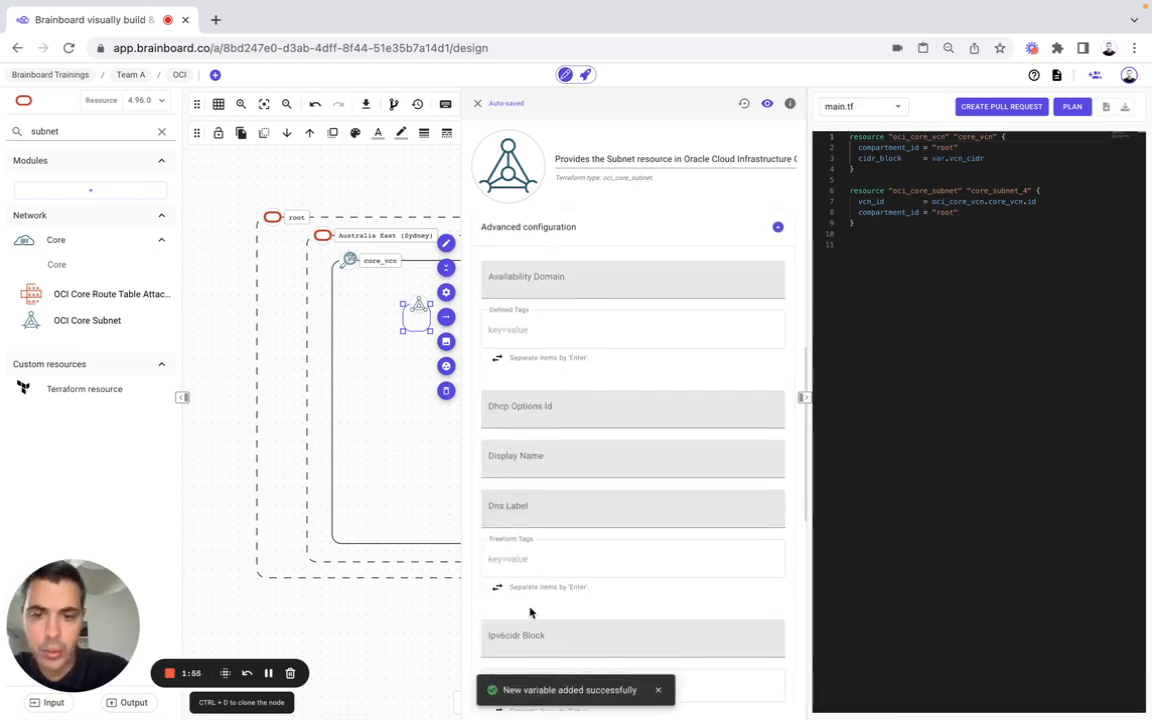
pyautogui.scroll(-10, 530, 613)
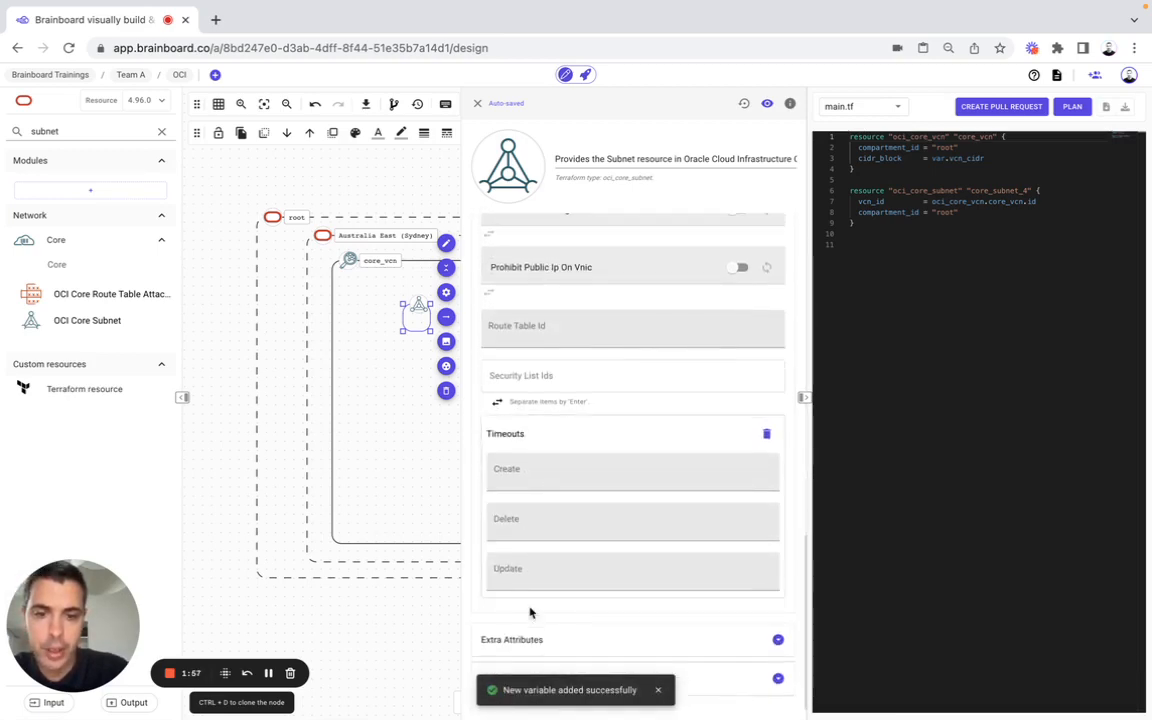
pyautogui.click(527, 640)
pyautogui.scroll(-3, 525, 640)
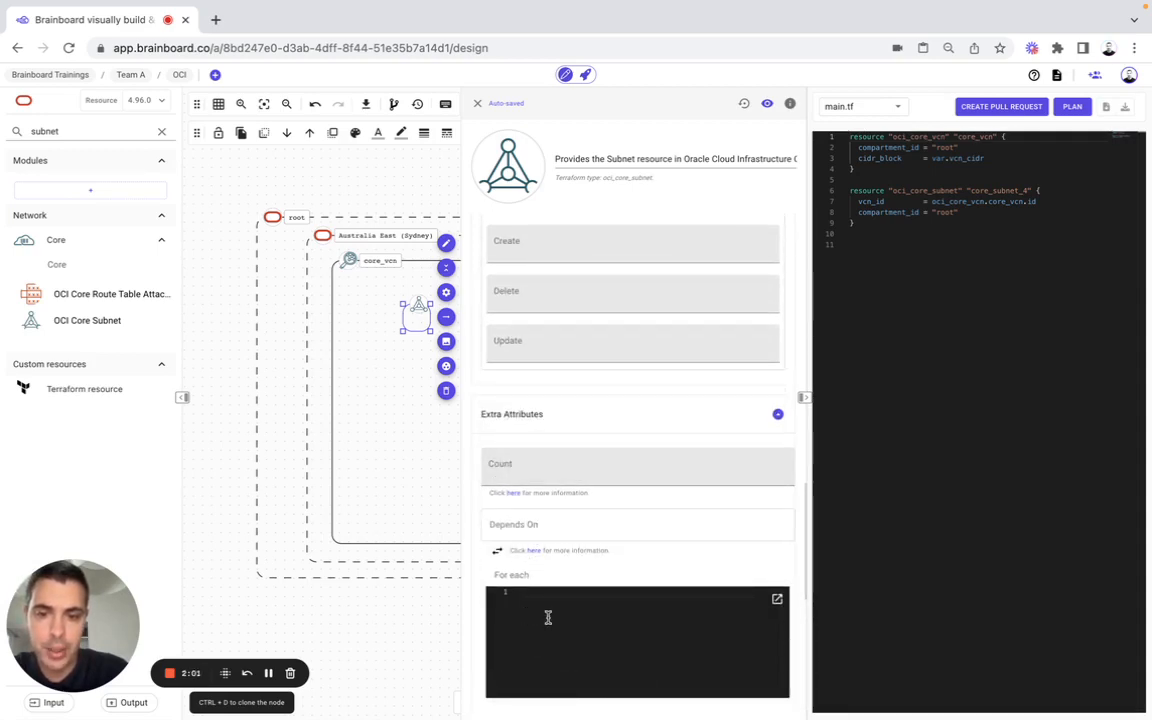
pyautogui.click(477, 103)
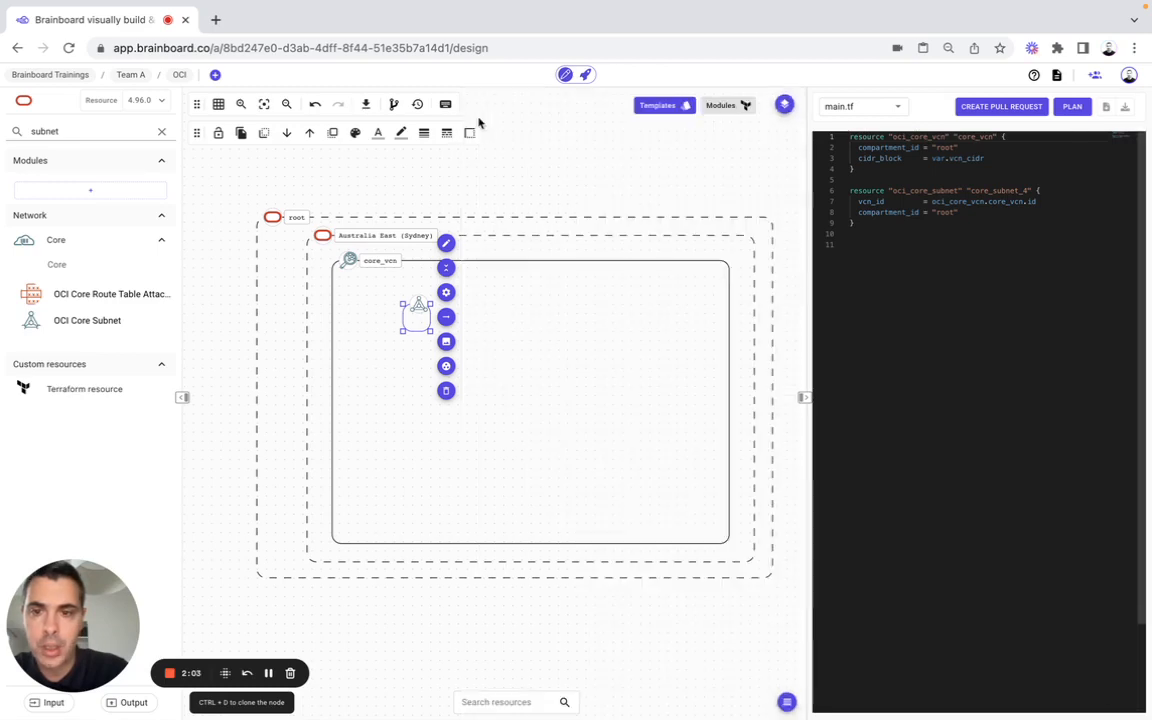
# - Enlarge core_subnet to a tall box in the left half of core_vcn and place a duplicate in the right half, inside the core VCN
pyautogui.moveTo(432, 332)
pyautogui.mouseDown()
pyautogui.moveTo(465, 441)
pyautogui.moveTo(512, 512)
pyautogui.moveTo(540, 517)
pyautogui.mouseUp()
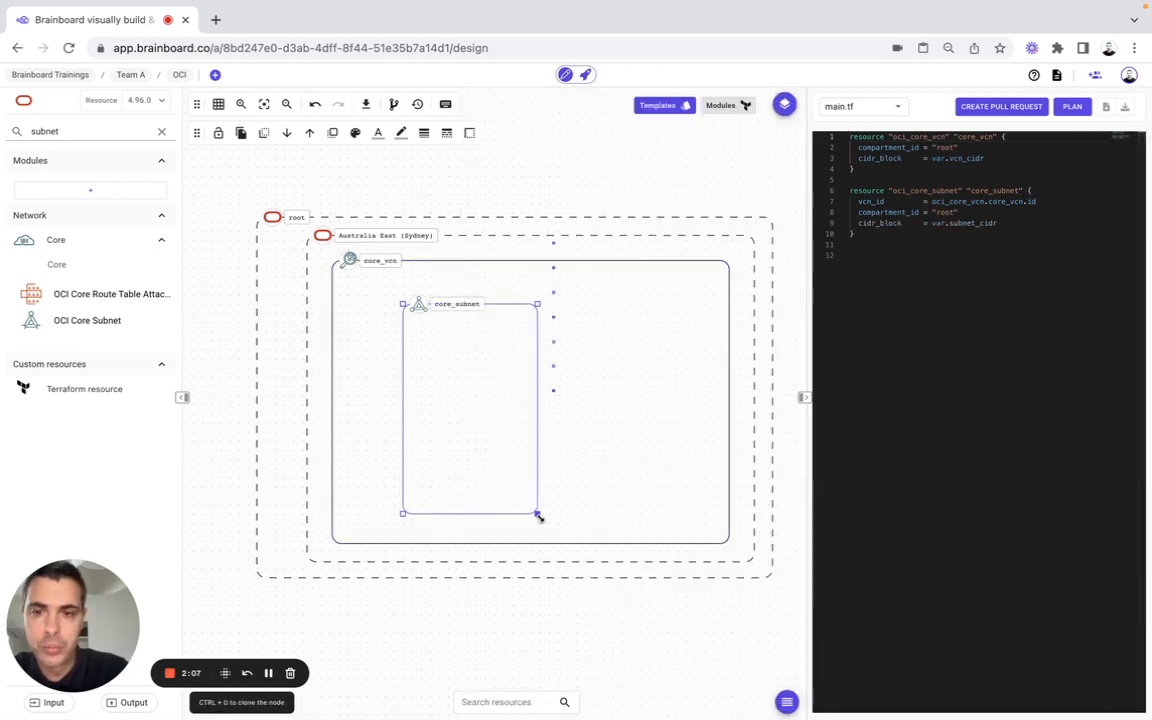
pyautogui.moveTo(481, 450); pyautogui.dragTo(437, 450)
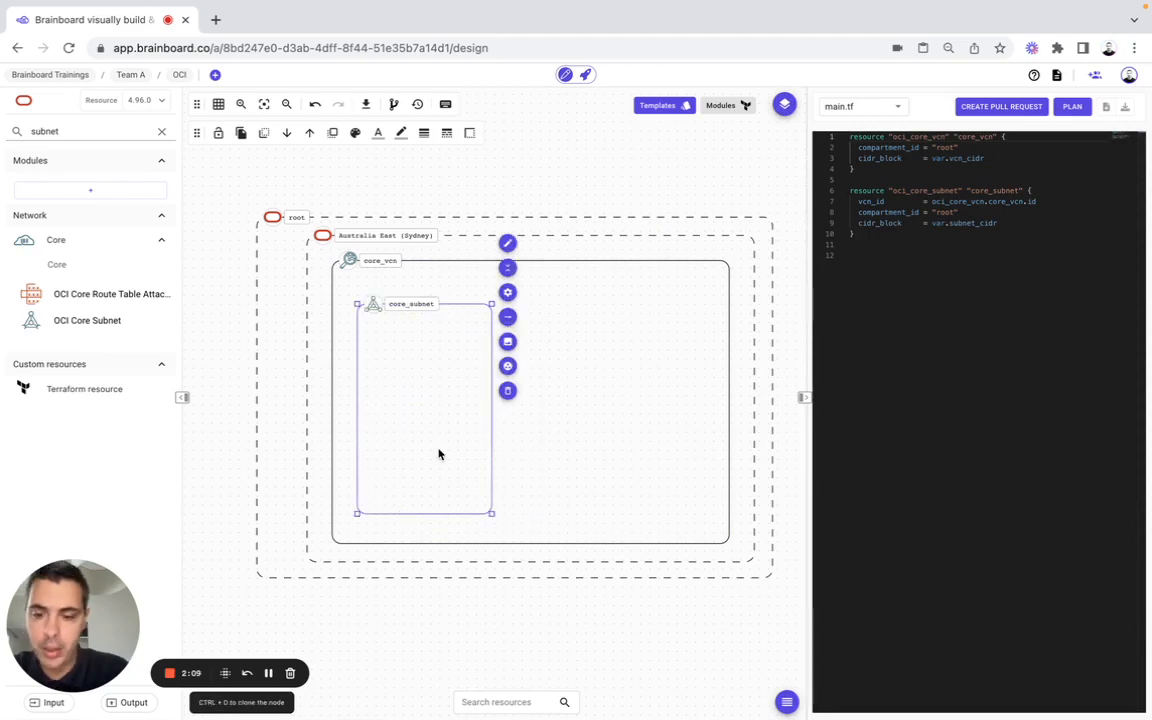
pyautogui.hotkey('ctrl', 'd')
pyautogui.moveTo(507, 446); pyautogui.dragTo(655, 410)
pyautogui.click(670, 509)
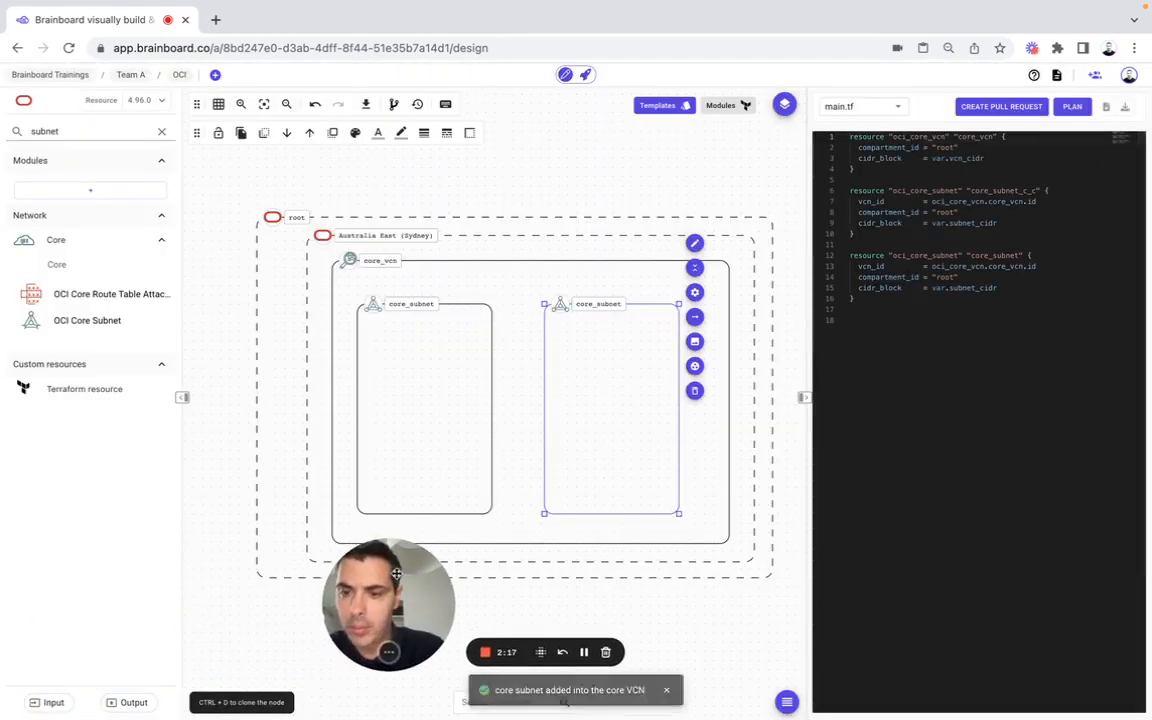
# - Open the architecture variable subnet_cidr for editing and set its type to list(string)
pyautogui.click(64, 702)
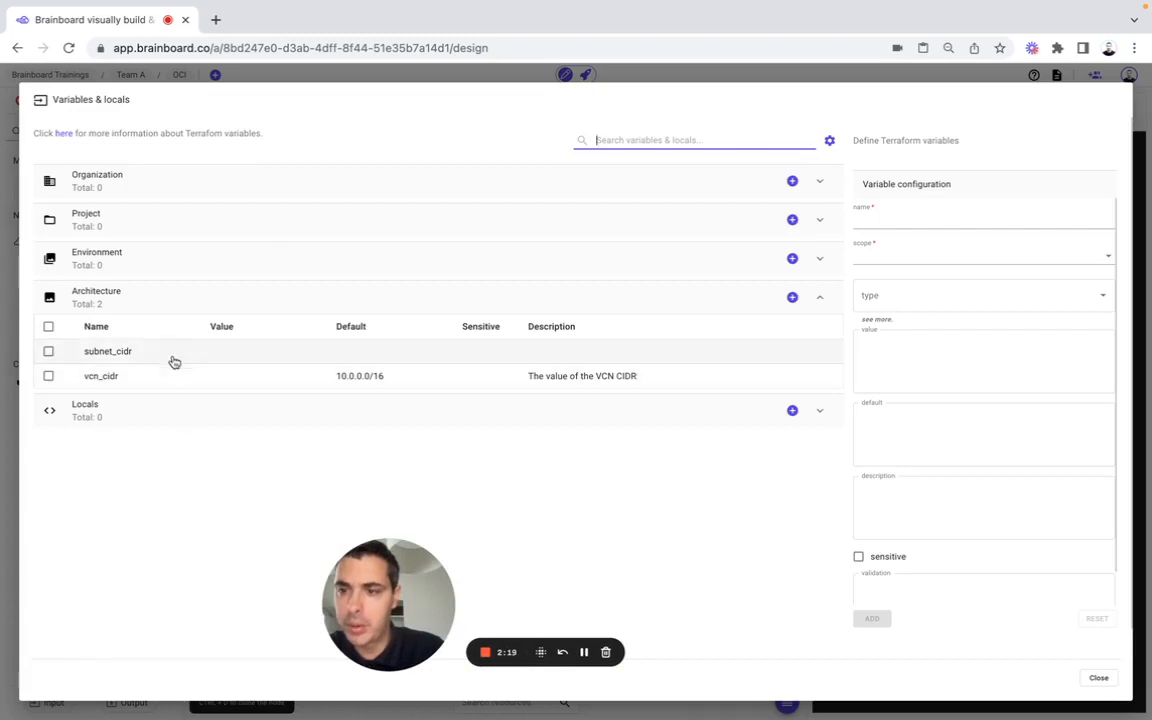
pyautogui.click(172, 352)
pyautogui.click(923, 300)
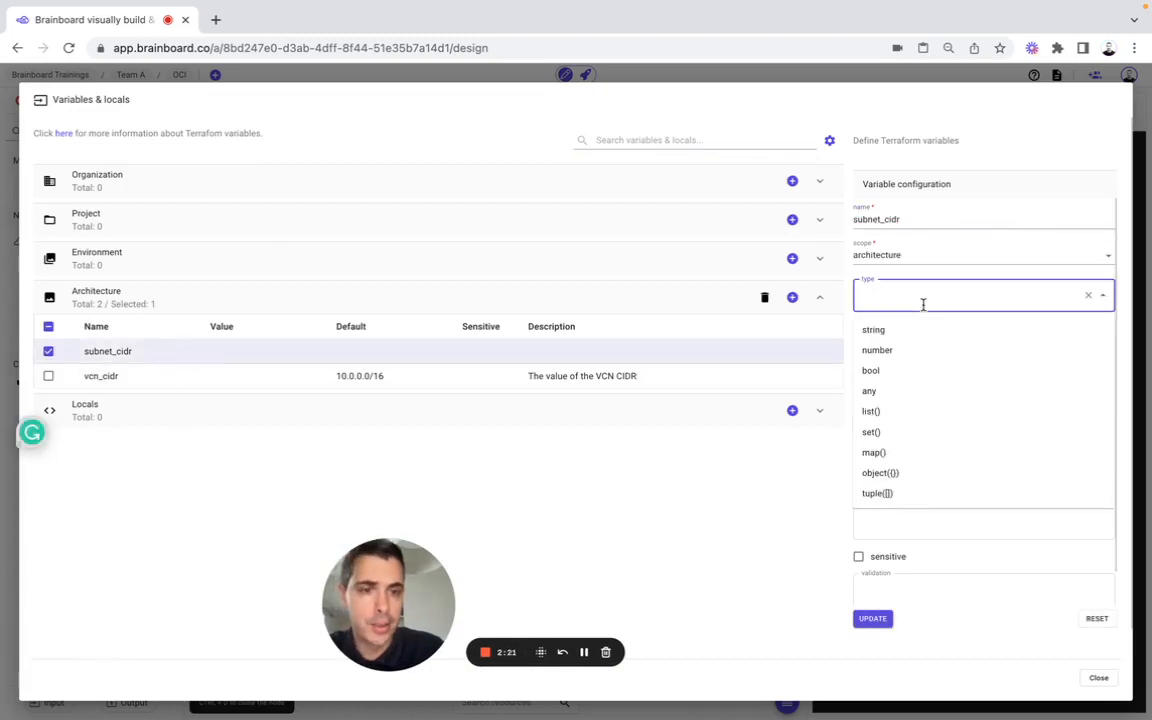
pyautogui.click(890, 414)
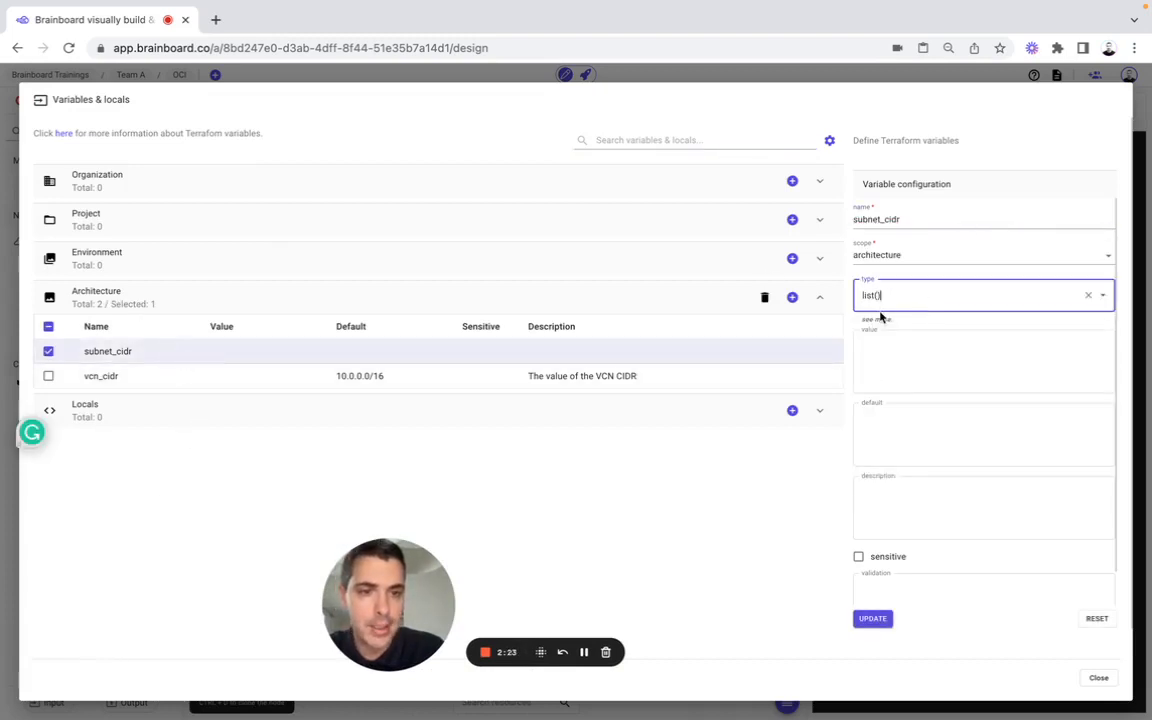
pyautogui.click(875, 294)
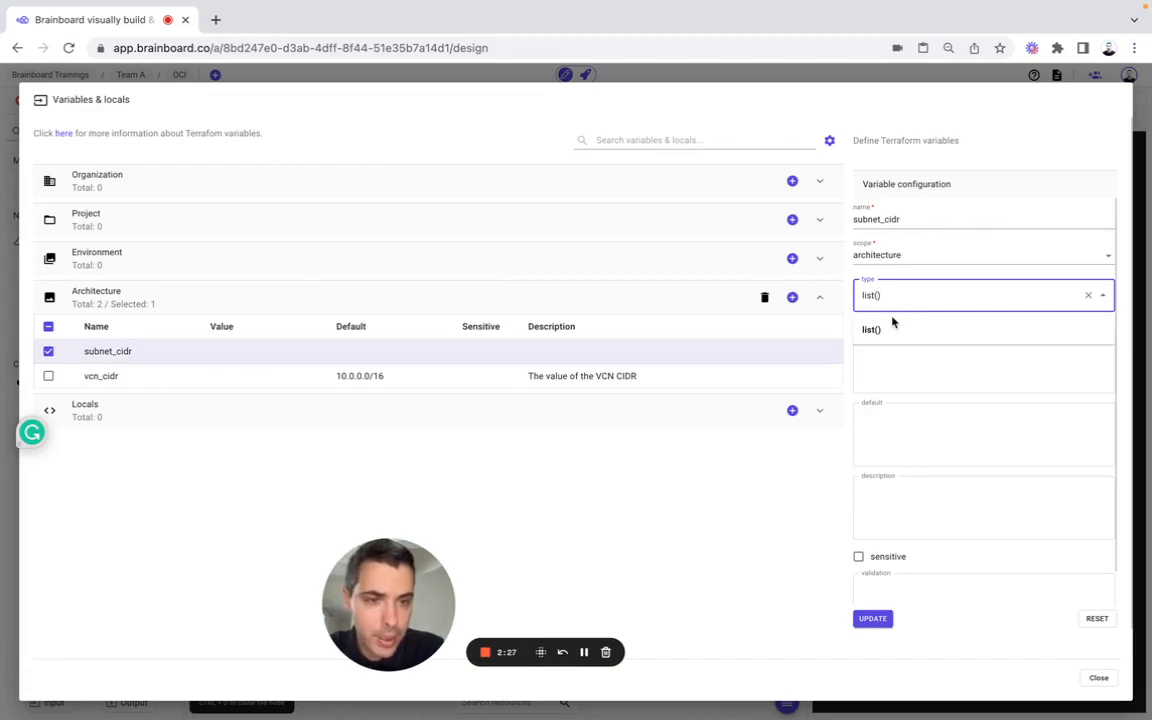
pyautogui.write('string')
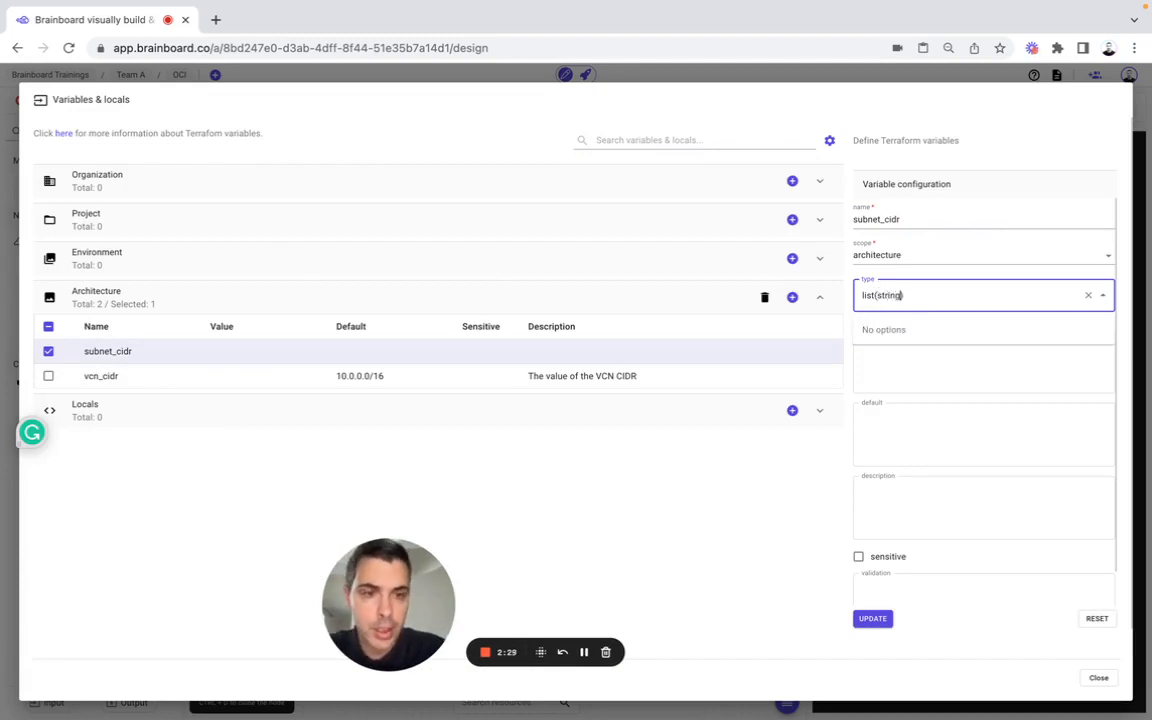
# - Set the default of subnet_cidr to ["10.0.0.0/24", "10.0.1.0/24"]
pyautogui.click(895, 424)
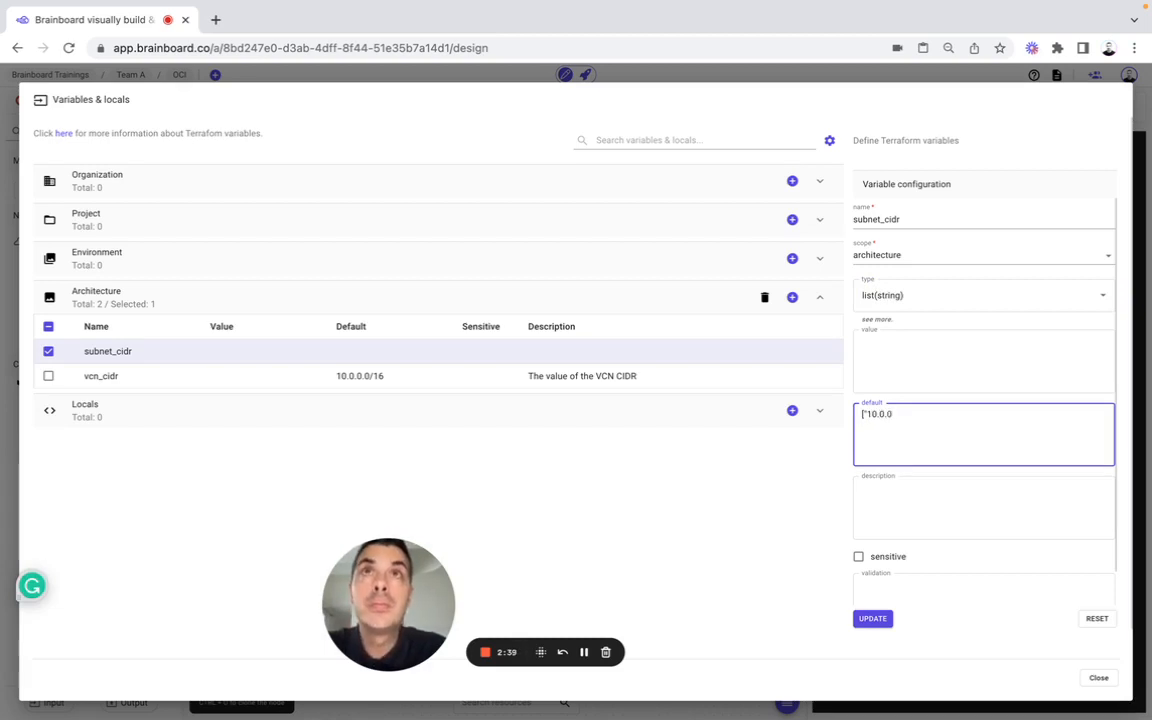
pyautogui.write('0')
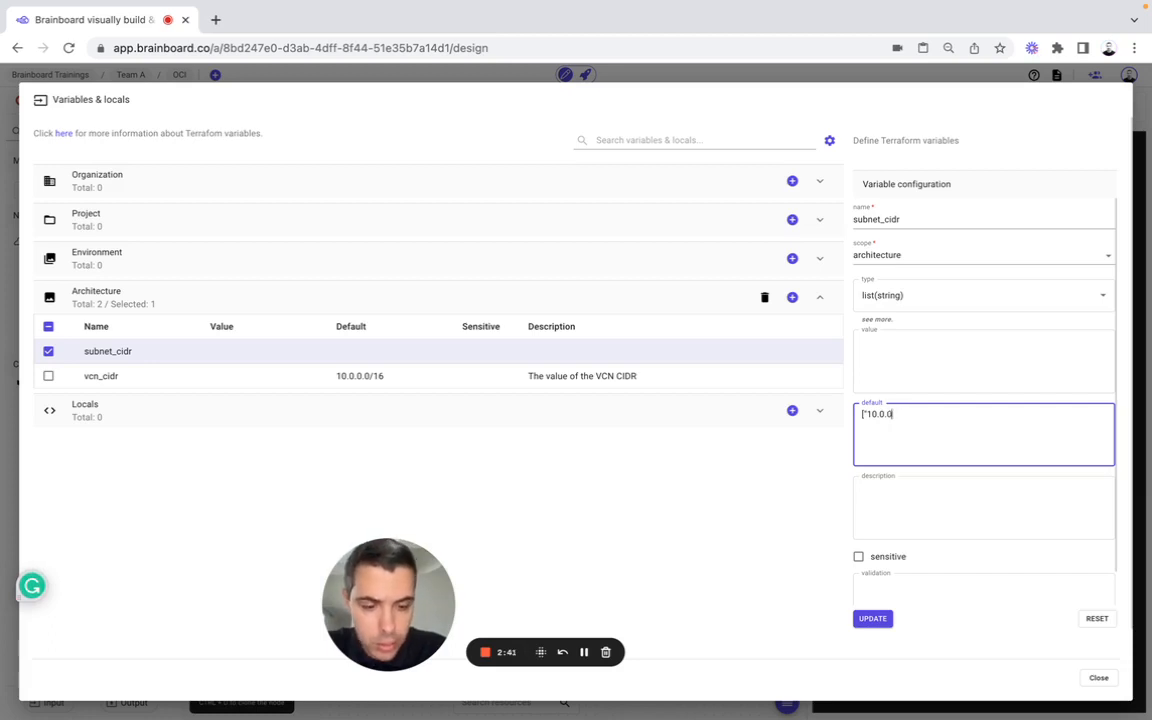
pyautogui.write('.0/24",')
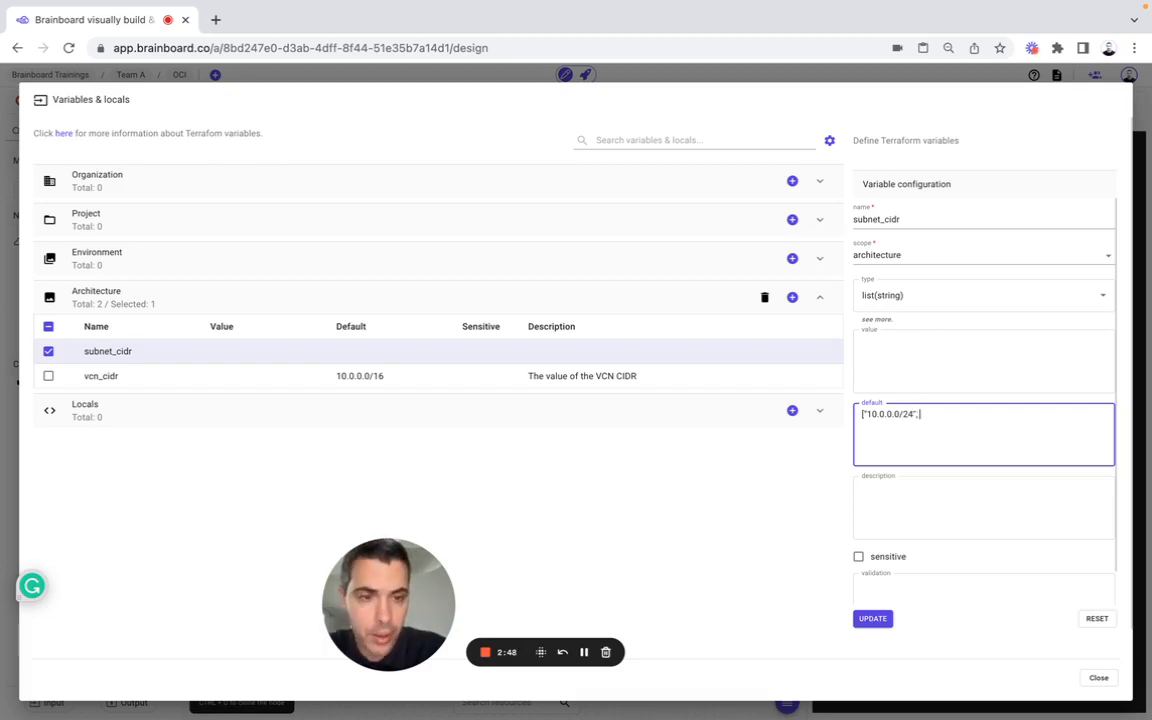
pyautogui.press('BackSpace')
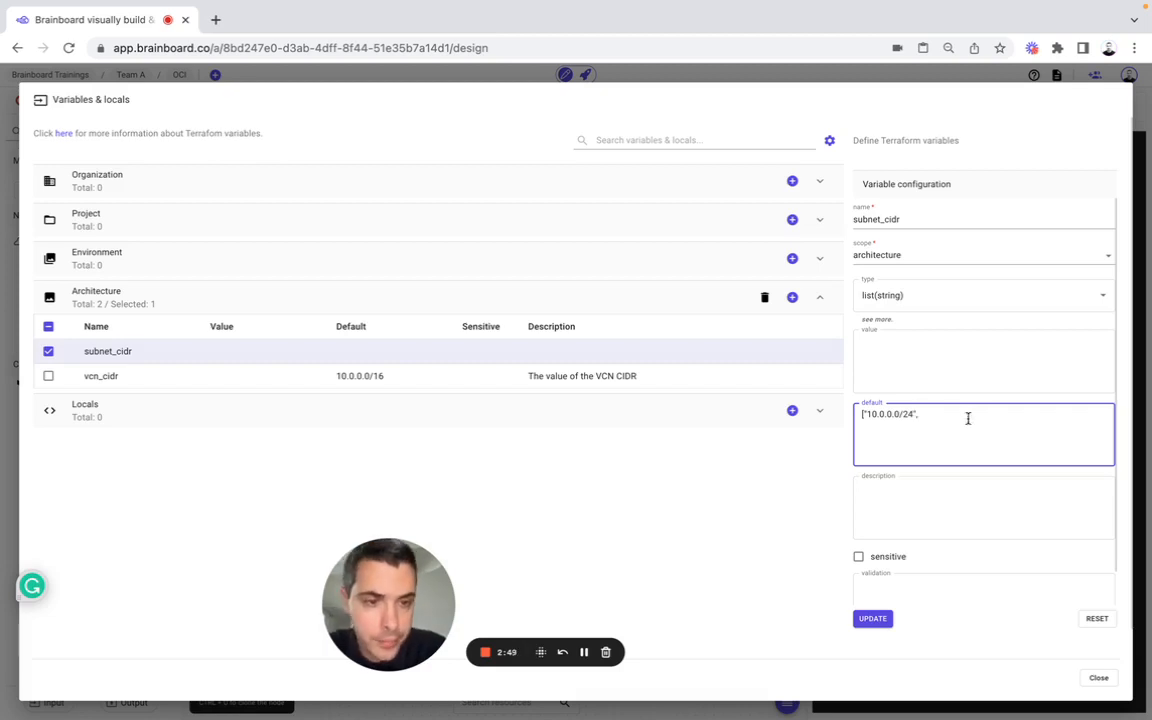
pyautogui.moveTo(918, 412); pyautogui.dragTo(864, 414)
pyautogui.press('super+c')
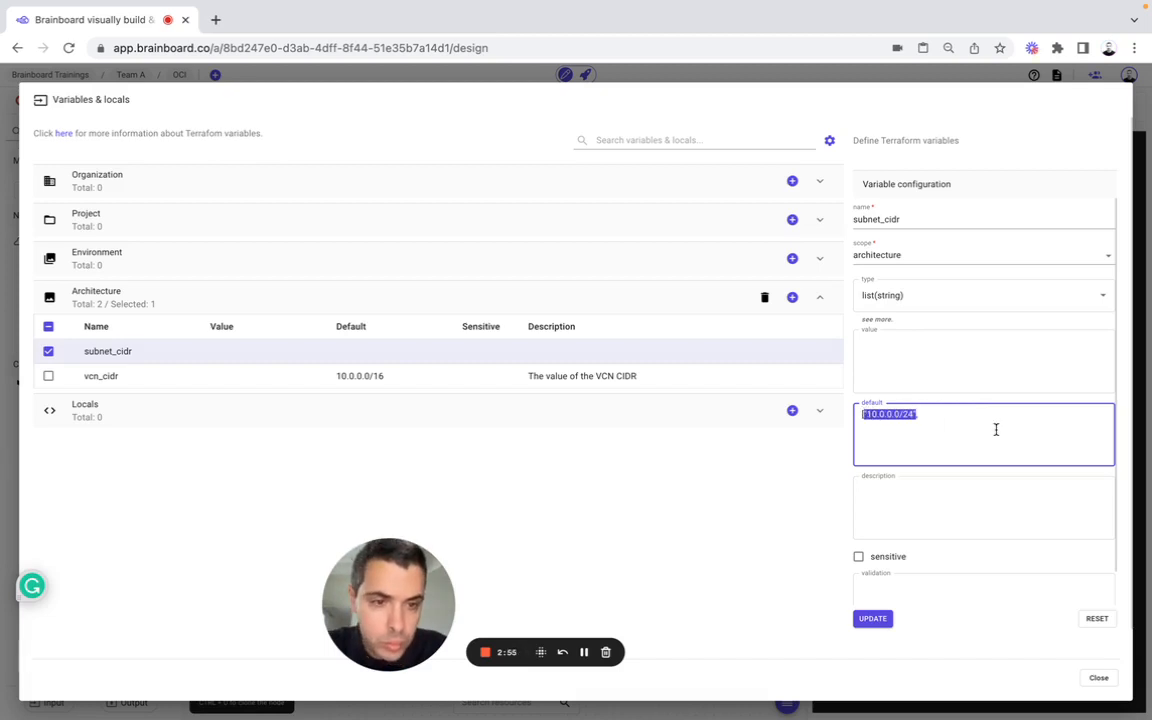
pyautogui.click(955, 418)
pyautogui.press('super+v')
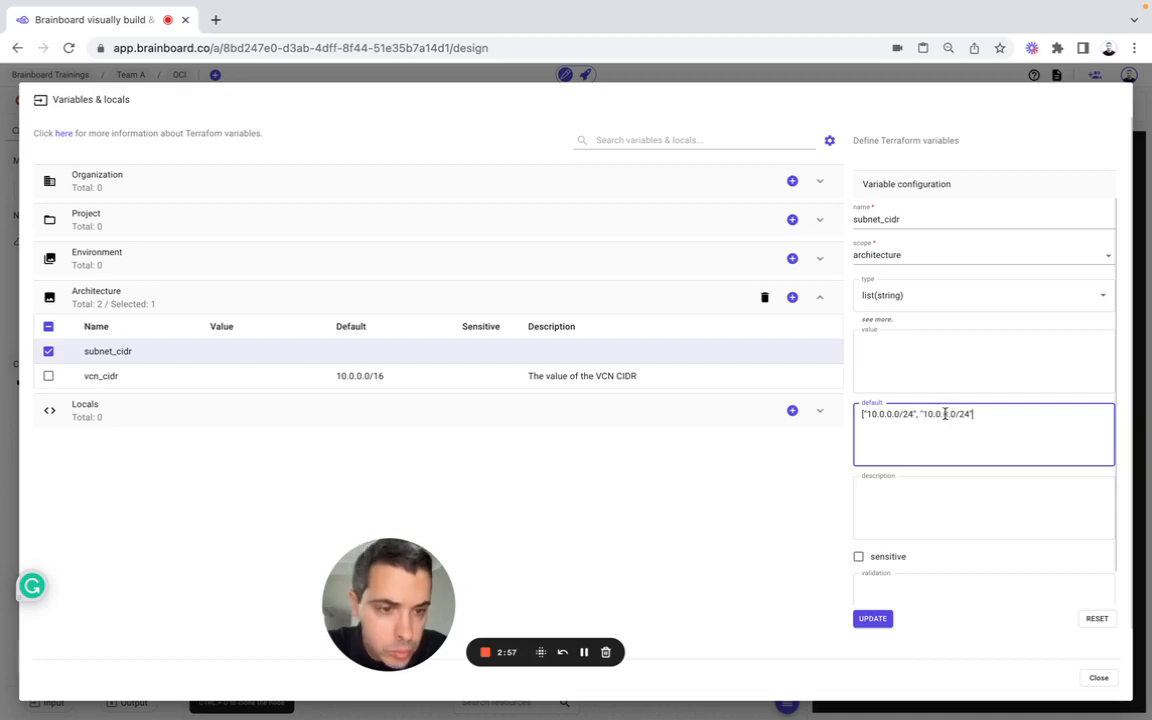
pyautogui.press('BackSpace')
pyautogui.write('1')
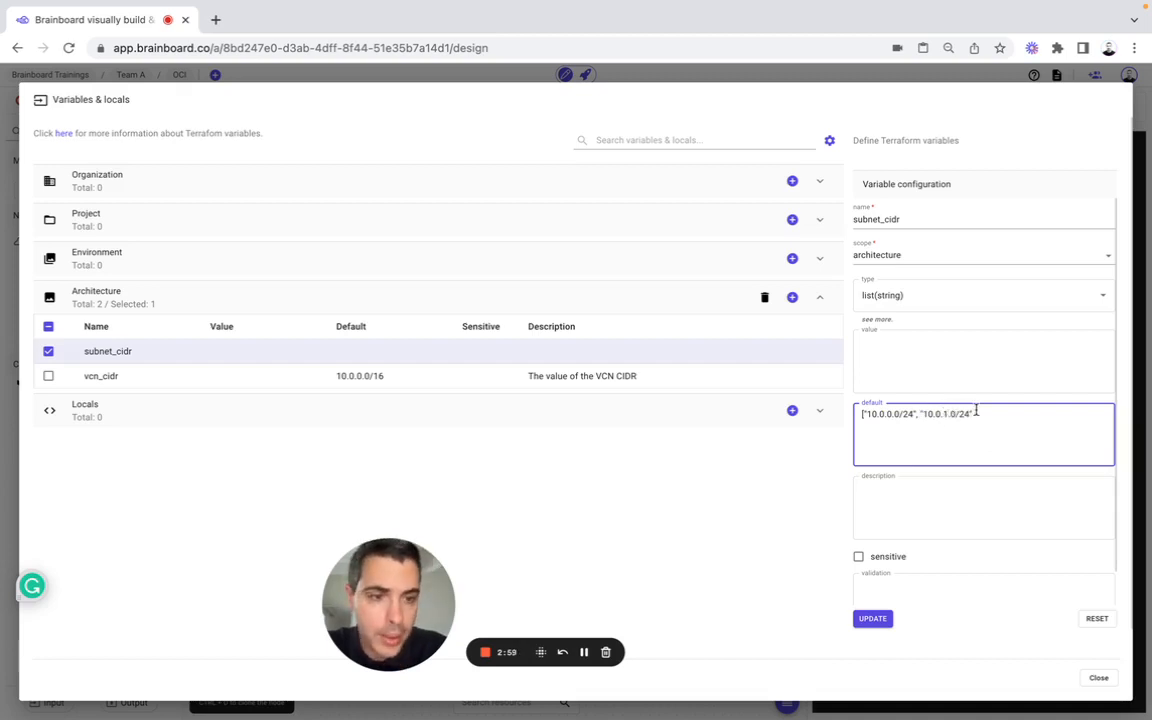
pyautogui.click(985, 413)
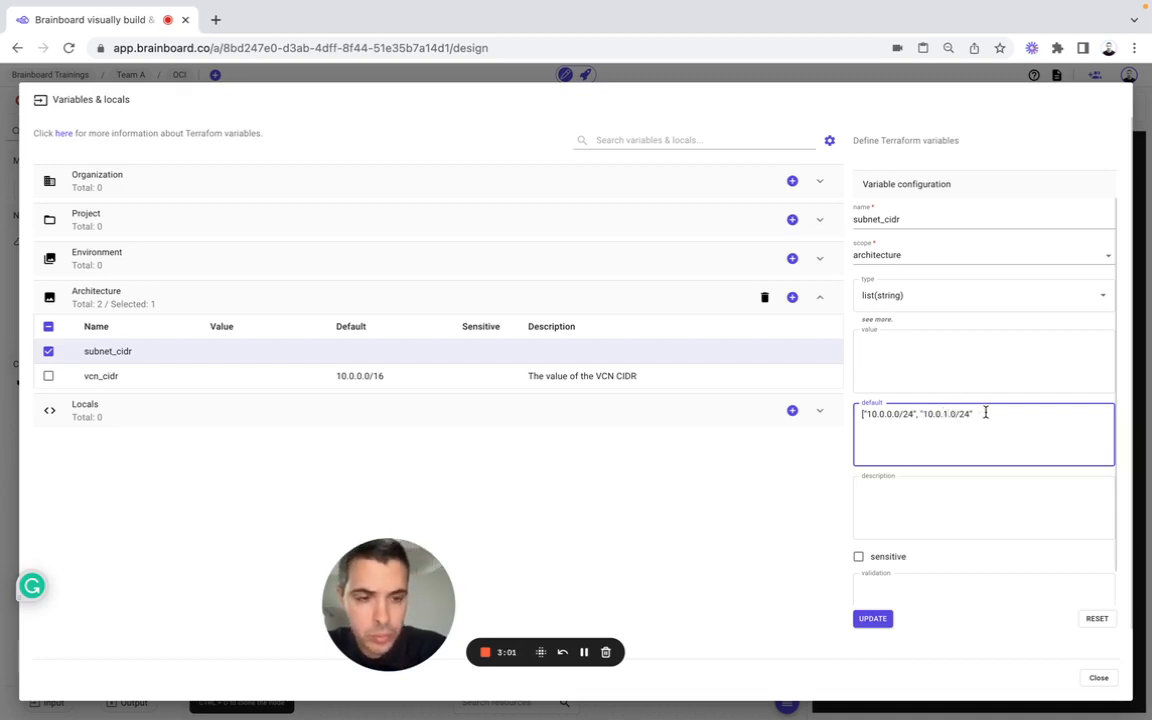
# - Give subnet_cidr the description "The value of the variable Subnet Cidr", save the variable, and close the variables dialog
pyautogui.click(928, 495)
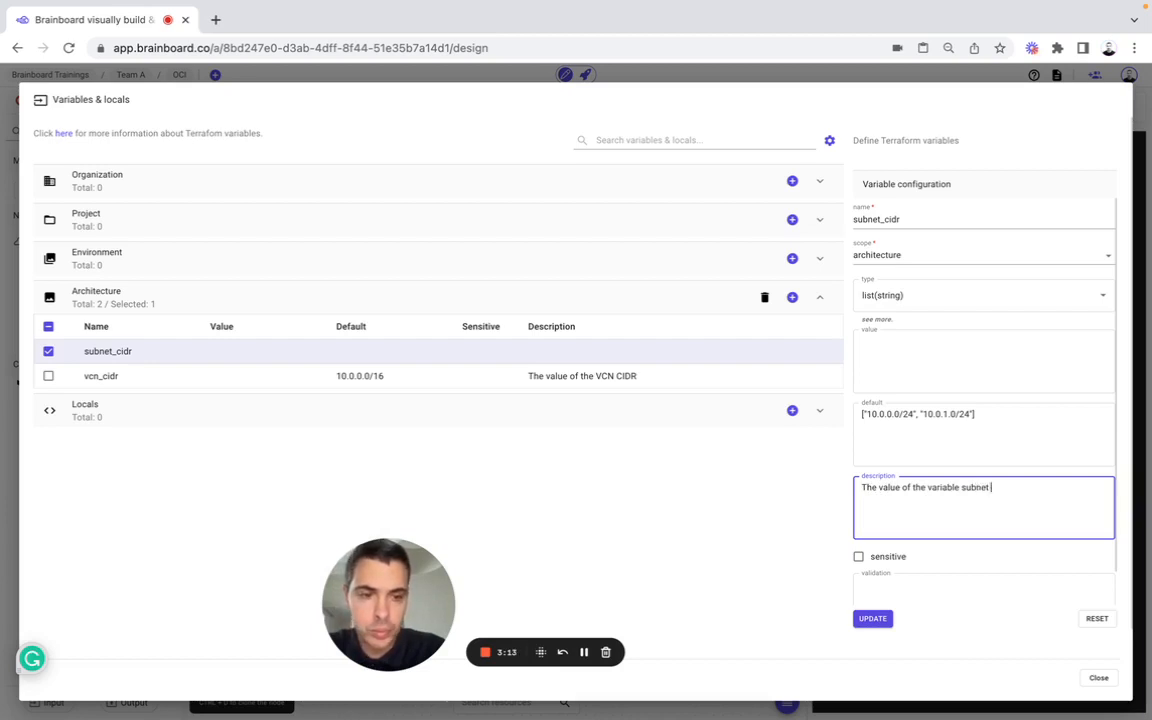
pyautogui.write('C')
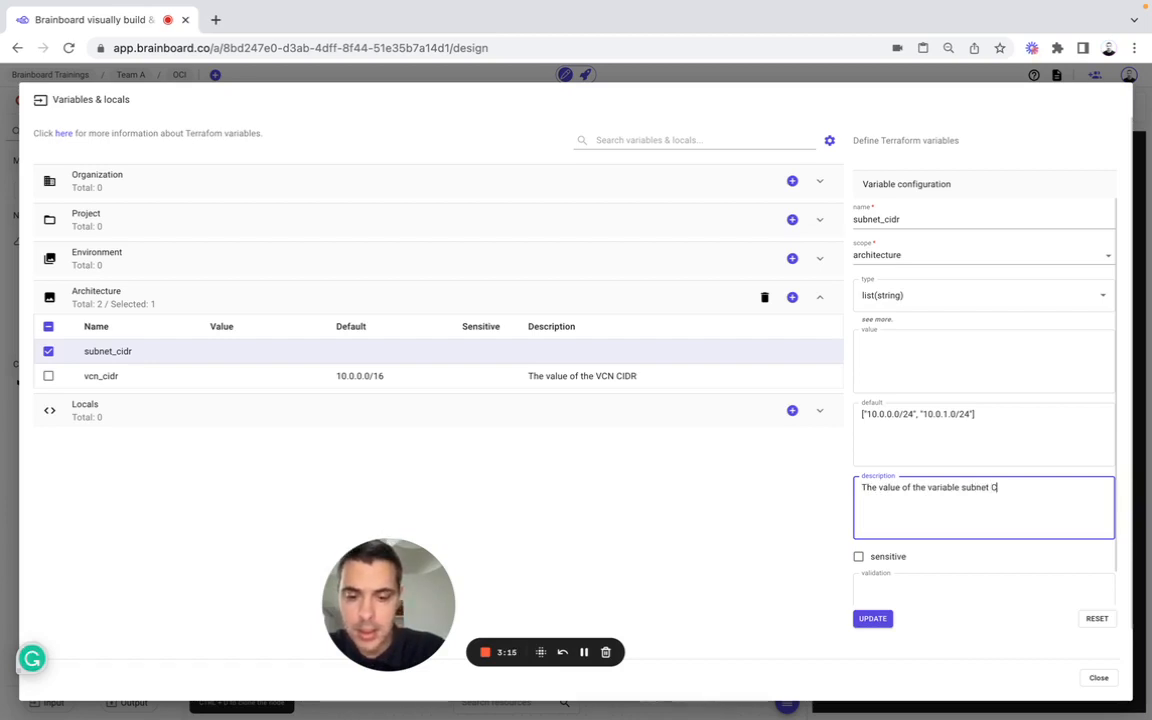
pyautogui.write('idr')
pyautogui.click(966, 487)
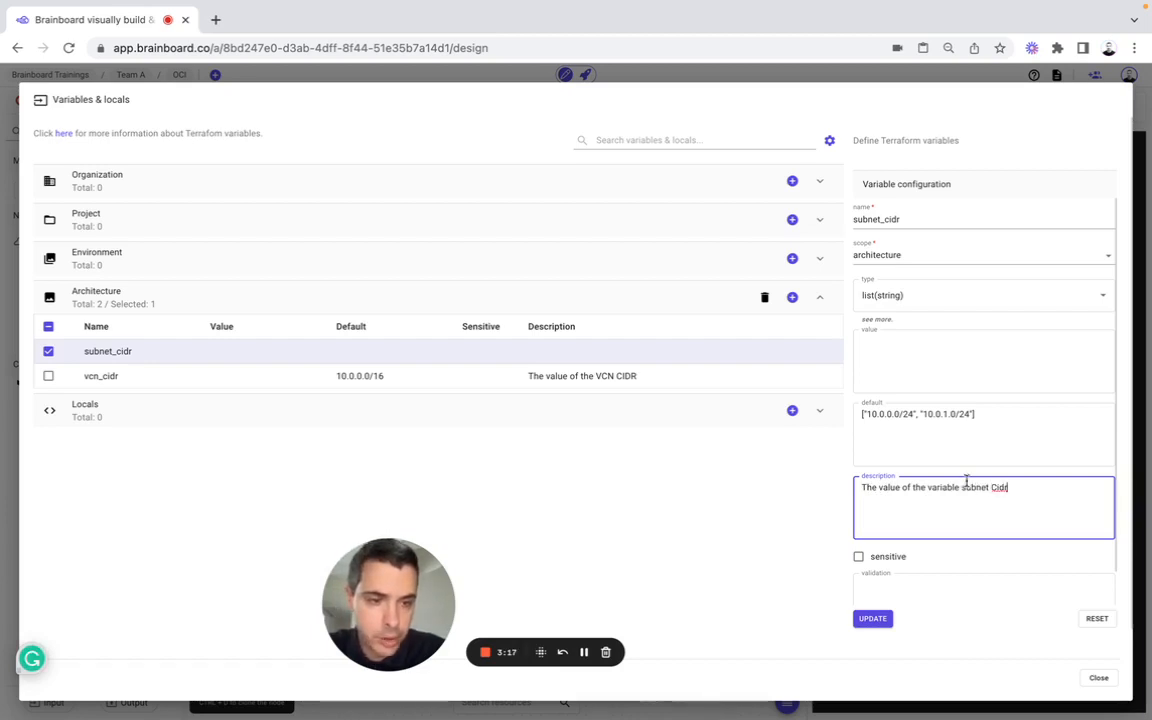
pyautogui.press('BackSpace')
pyautogui.write('S')
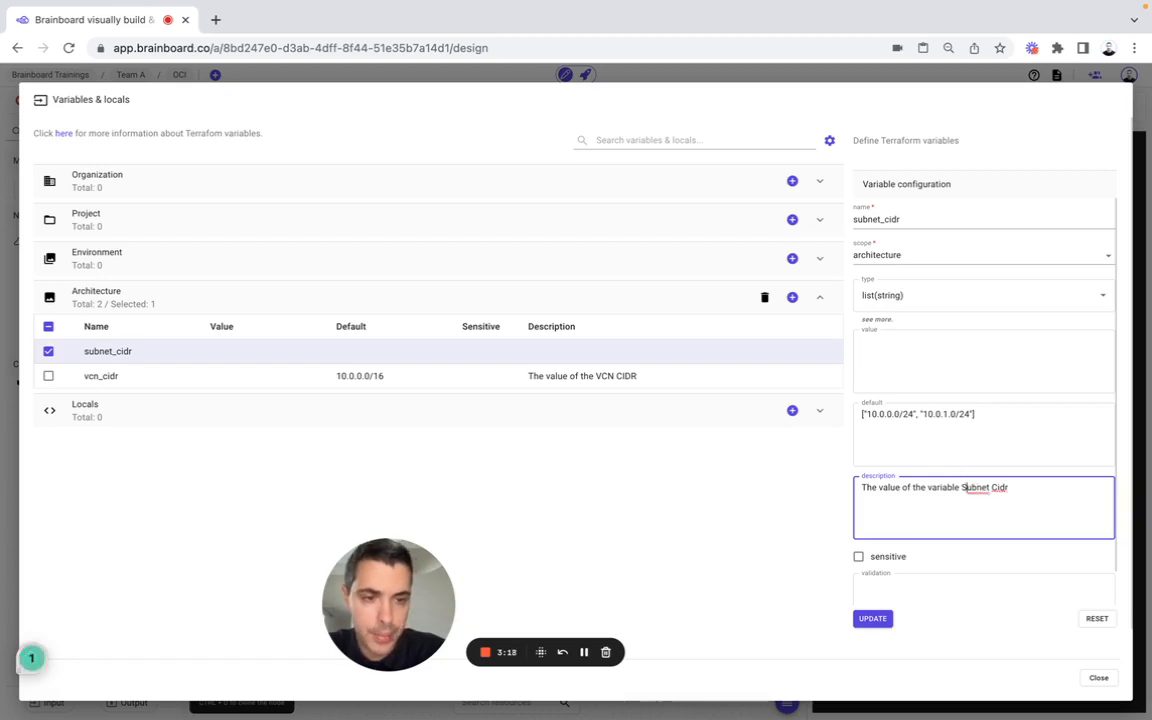
pyautogui.click(880, 618)
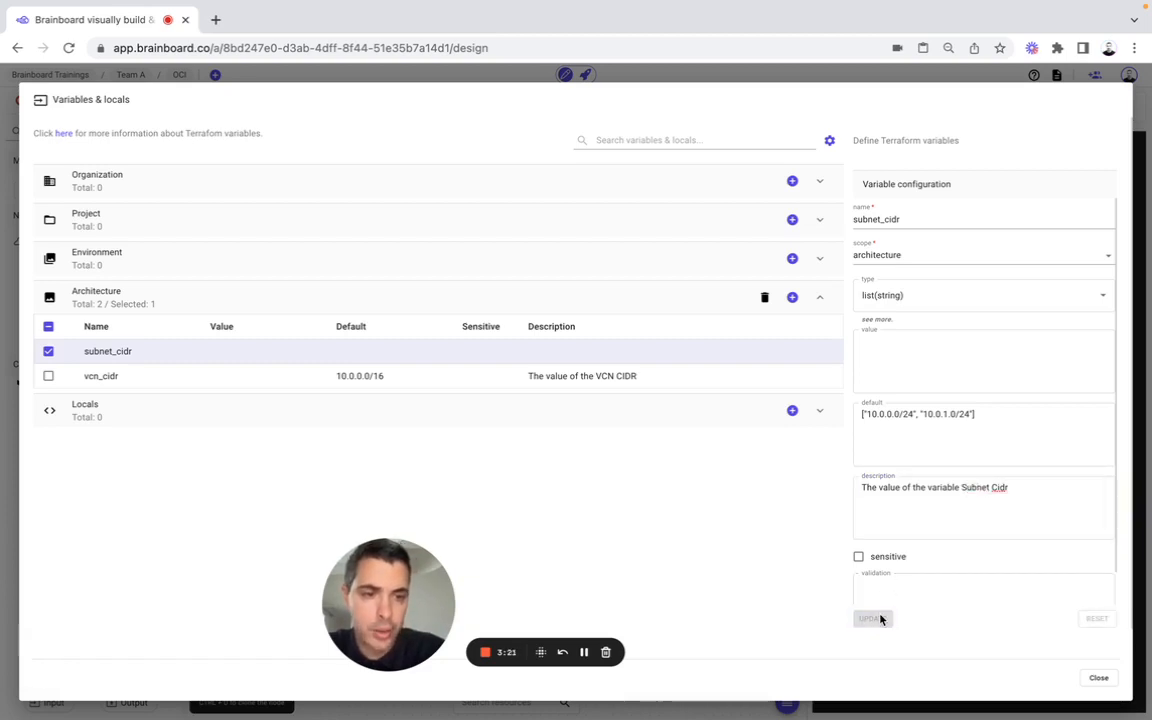
pyautogui.click(1098, 678)
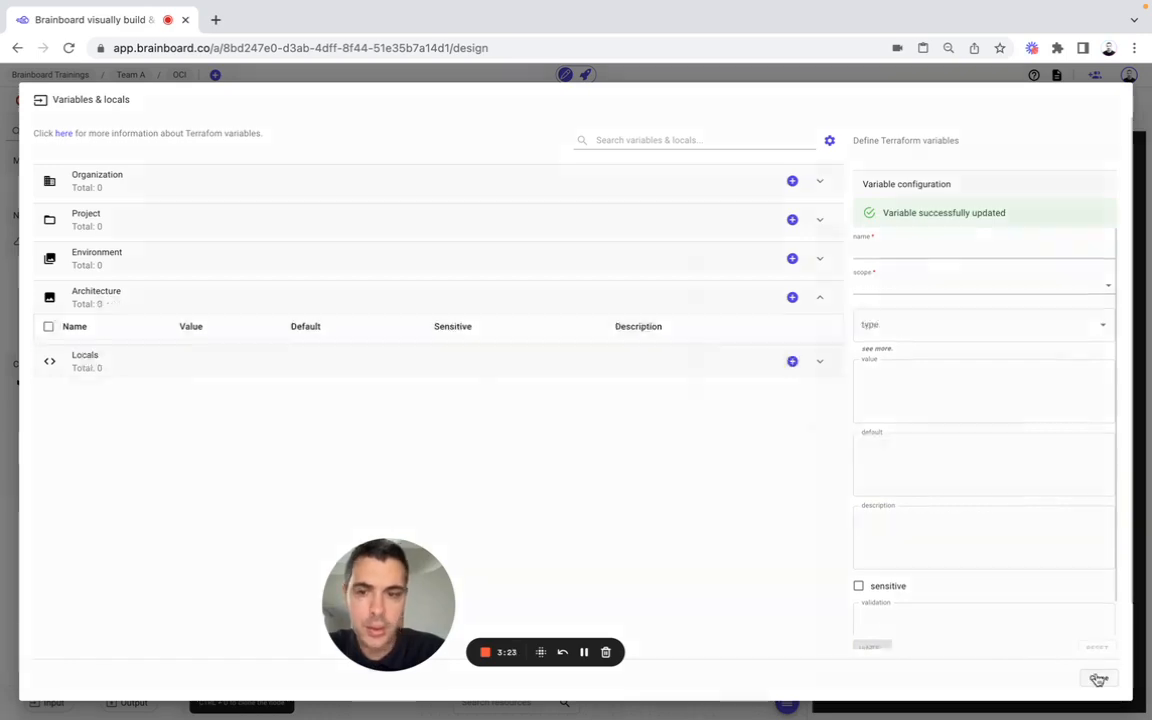
pyautogui.moveTo(404, 600); pyautogui.dragTo(104, 610)
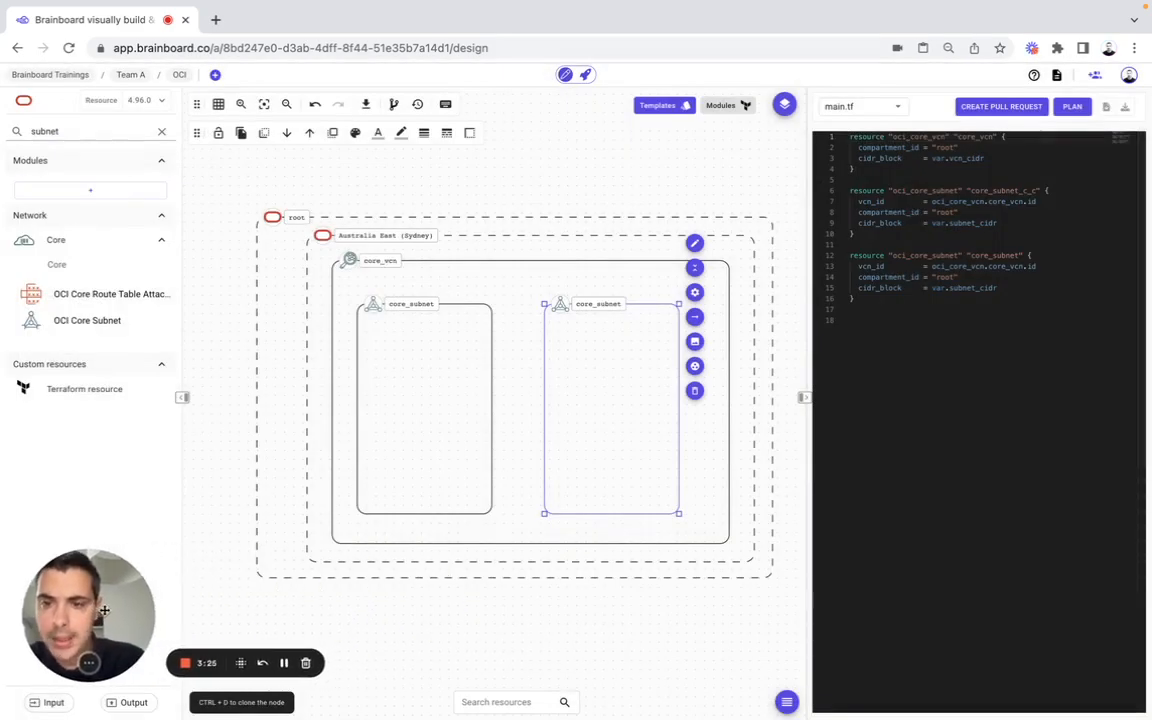
# - Set the left subnet's Cidr Block to the first list element, var.subnet_cidr[0]
pyautogui.click(437, 399)
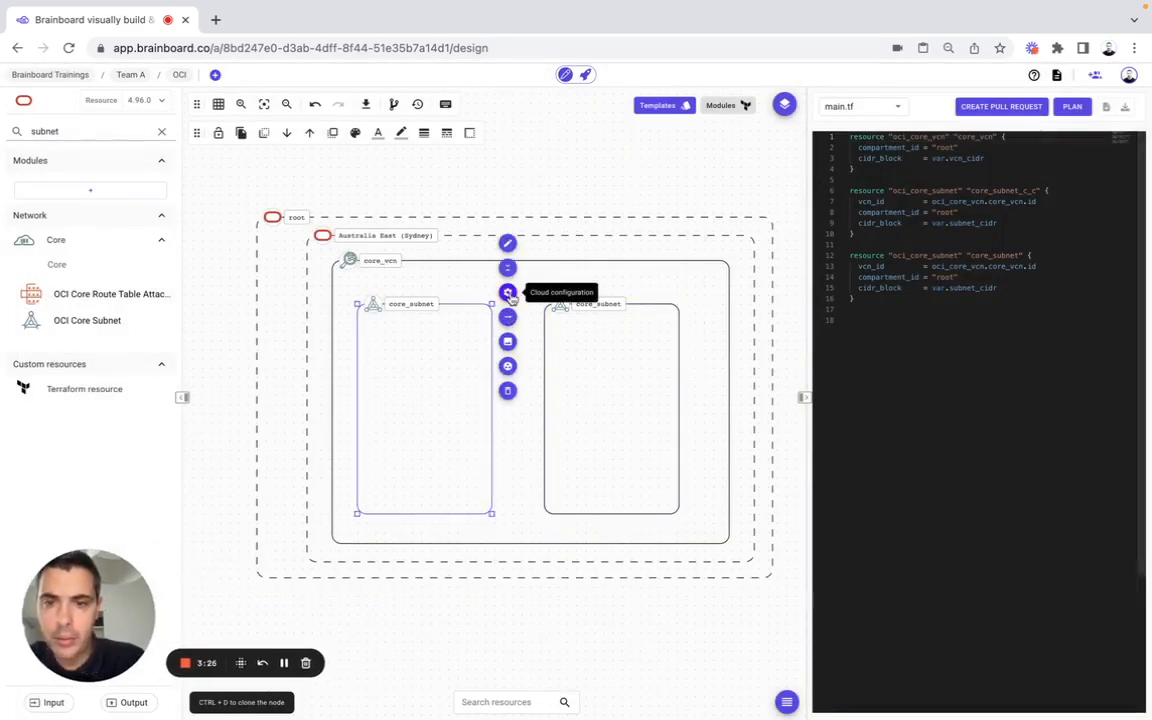
pyautogui.click(508, 294)
pyautogui.click(576, 511)
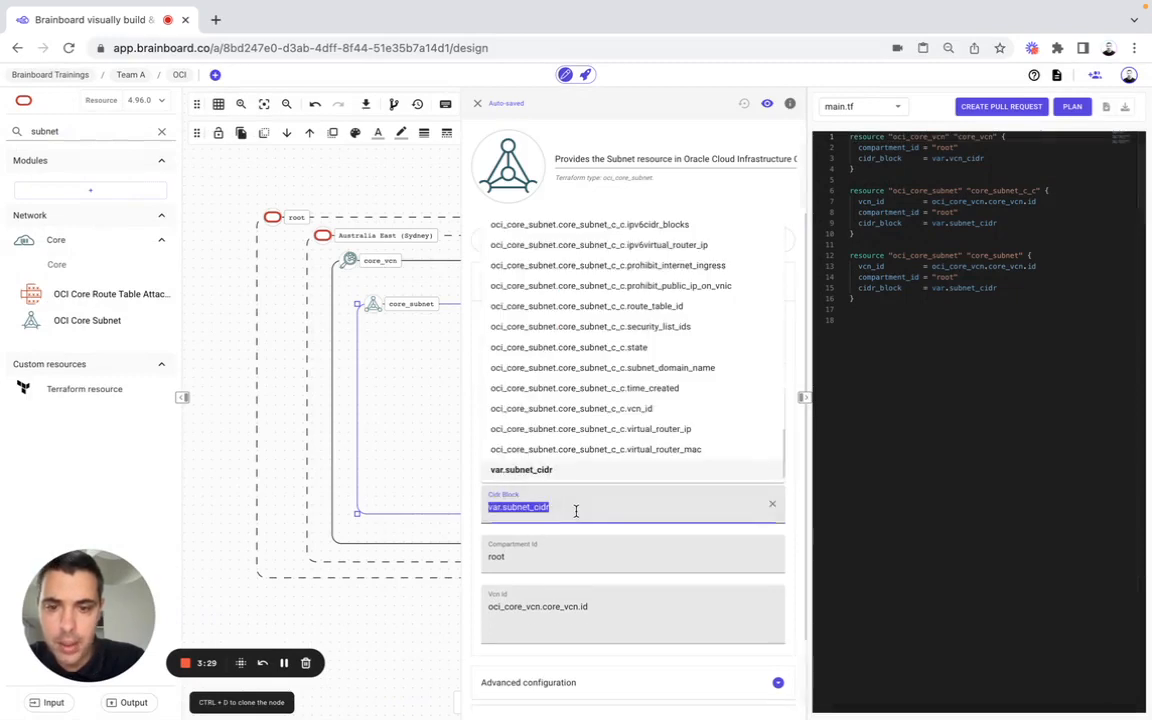
pyautogui.click(594, 508)
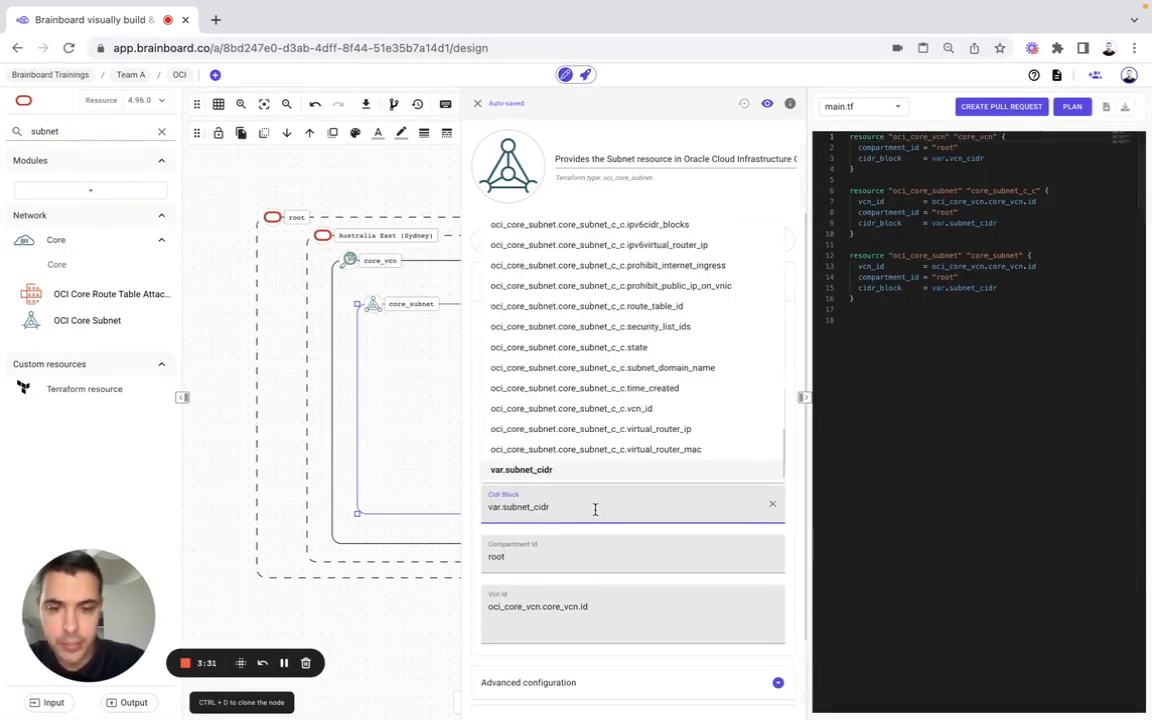
pyautogui.write('[')
pyautogui.press('BackSpace')
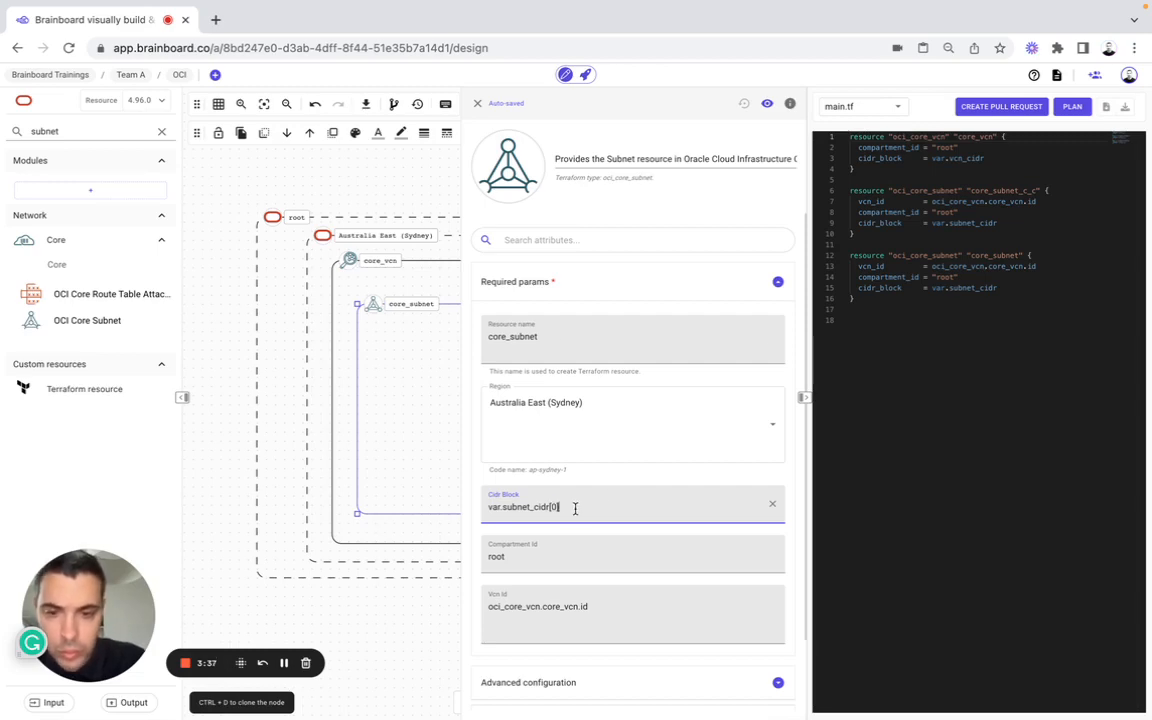
# - Set the right subnet's Cidr Block to the second list element, var.subnet_cidr[1], and close its configuration
pyautogui.click(478, 104)
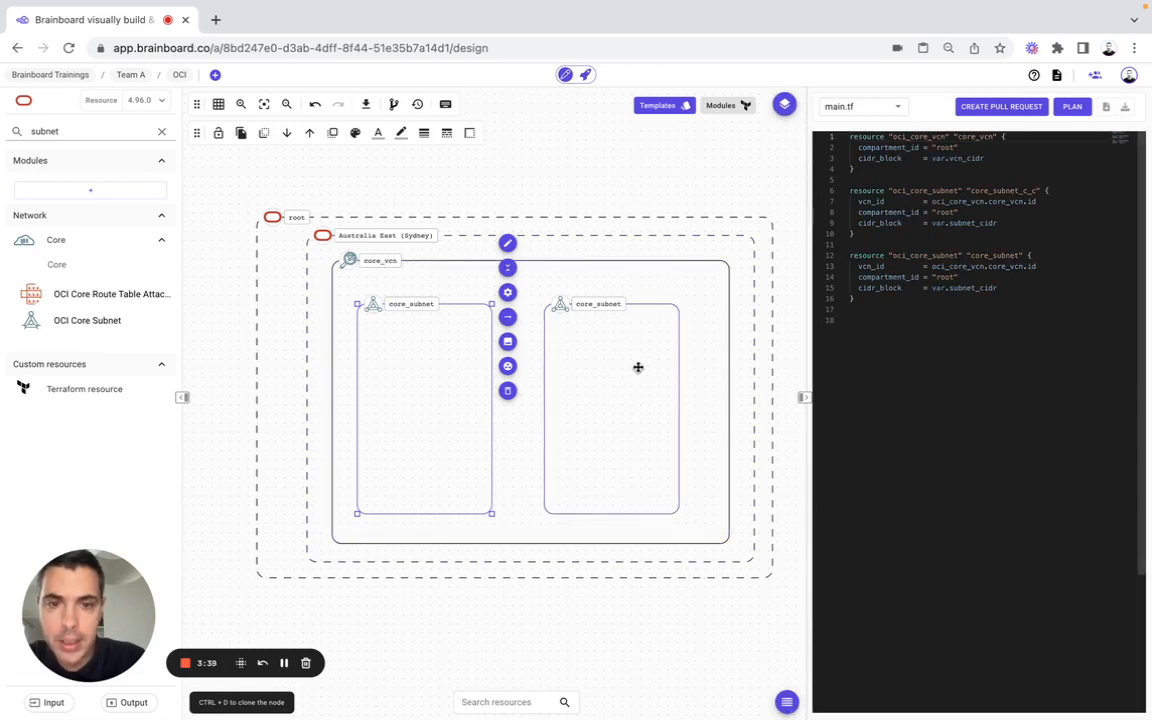
pyautogui.click(638, 367)
pyautogui.click(694, 291)
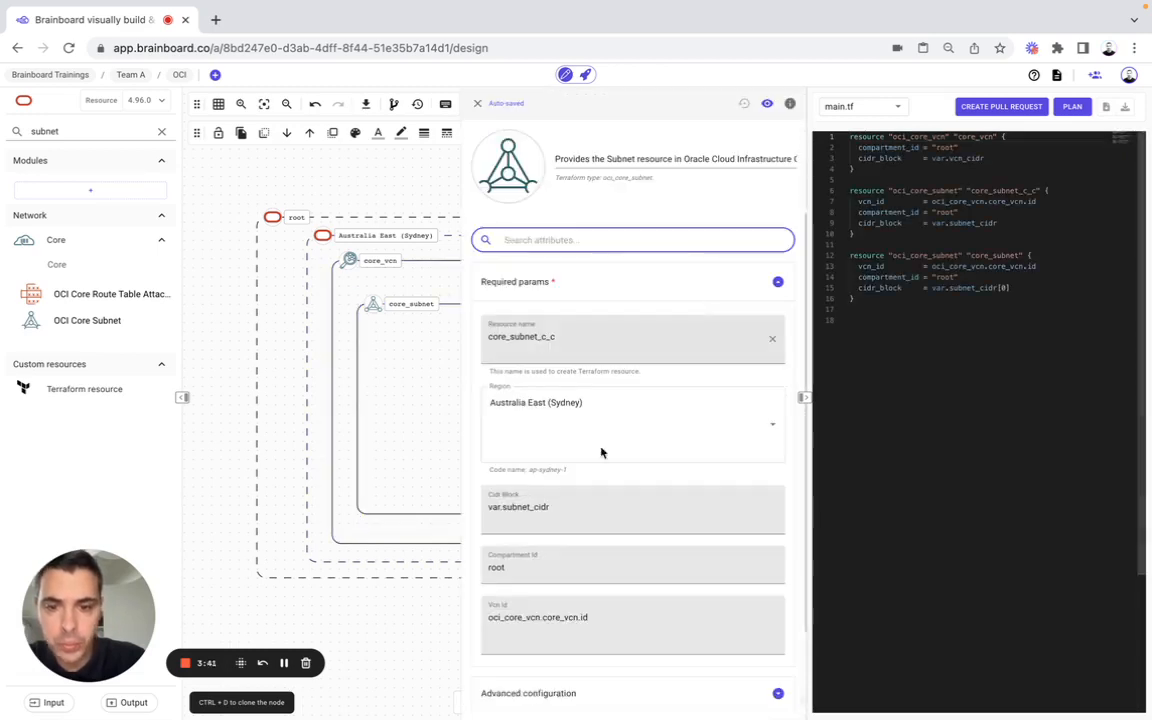
pyautogui.click(604, 507)
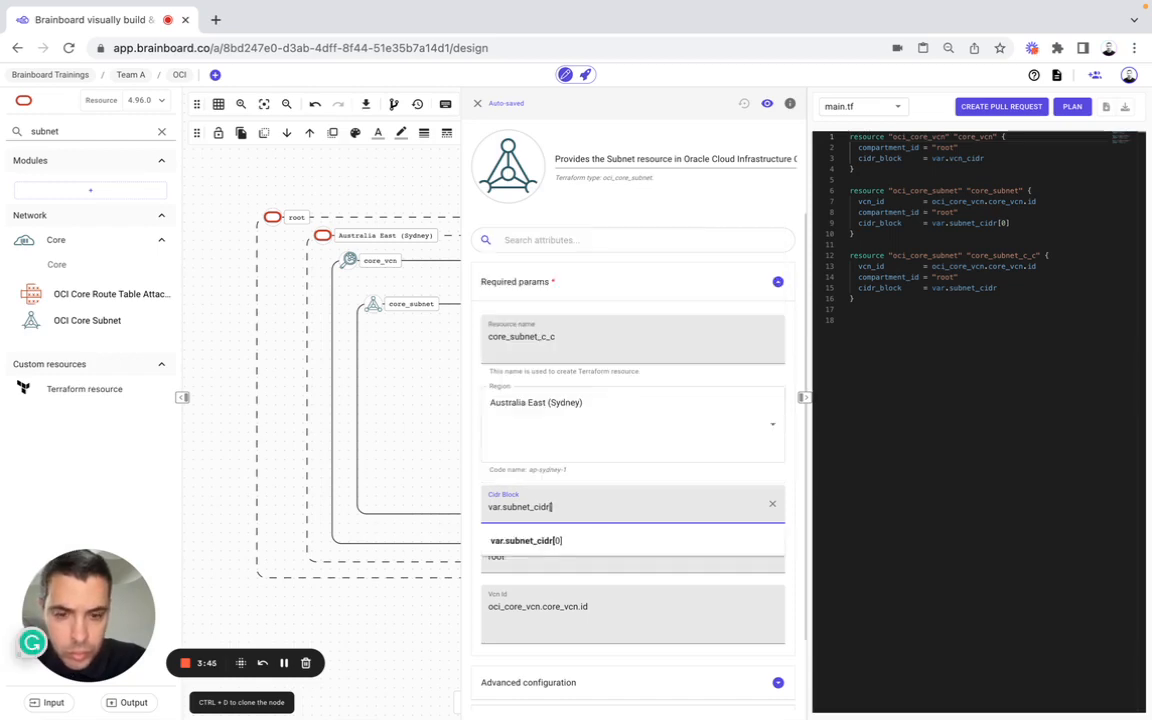
pyautogui.write('[1')
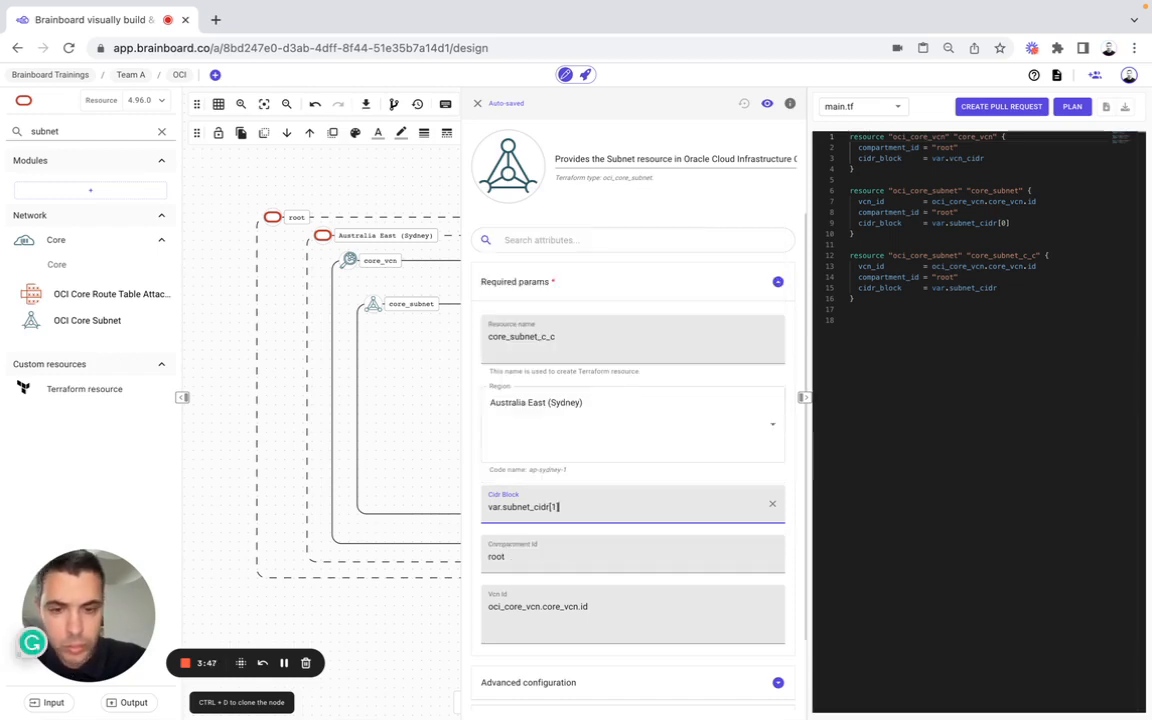
pyautogui.click(477, 103)
# - Delete the redundant architecture variables subnet_cidr[0] and subnet_cidr[1], and close the variables dialog
pyautogui.moveTo(88, 578); pyautogui.dragTo(314, 570)
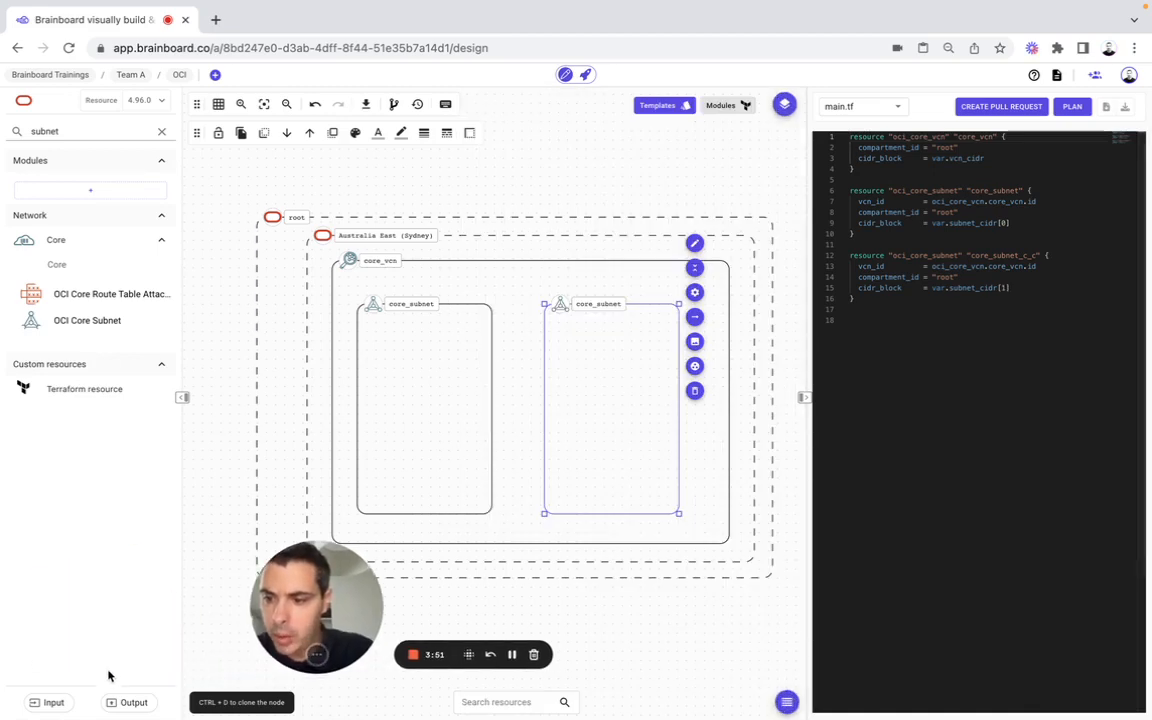
pyautogui.click(50, 702)
pyautogui.click(48, 376)
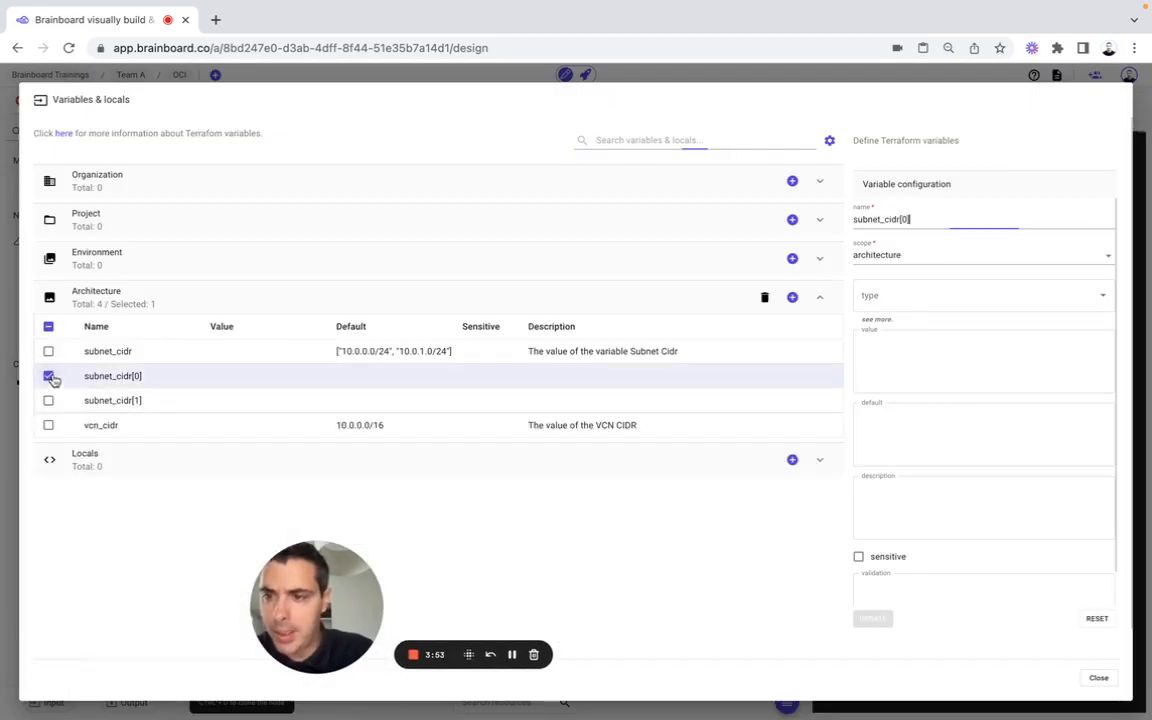
pyautogui.click(48, 400)
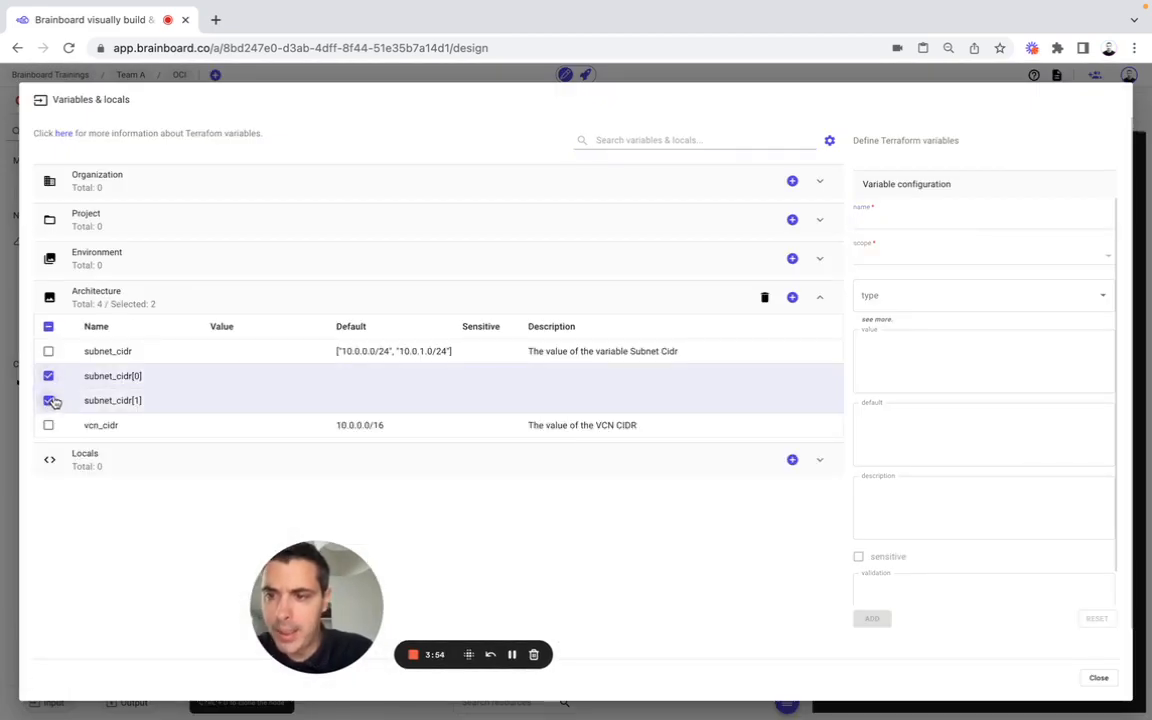
pyautogui.click(764, 297)
pyautogui.click(659, 424)
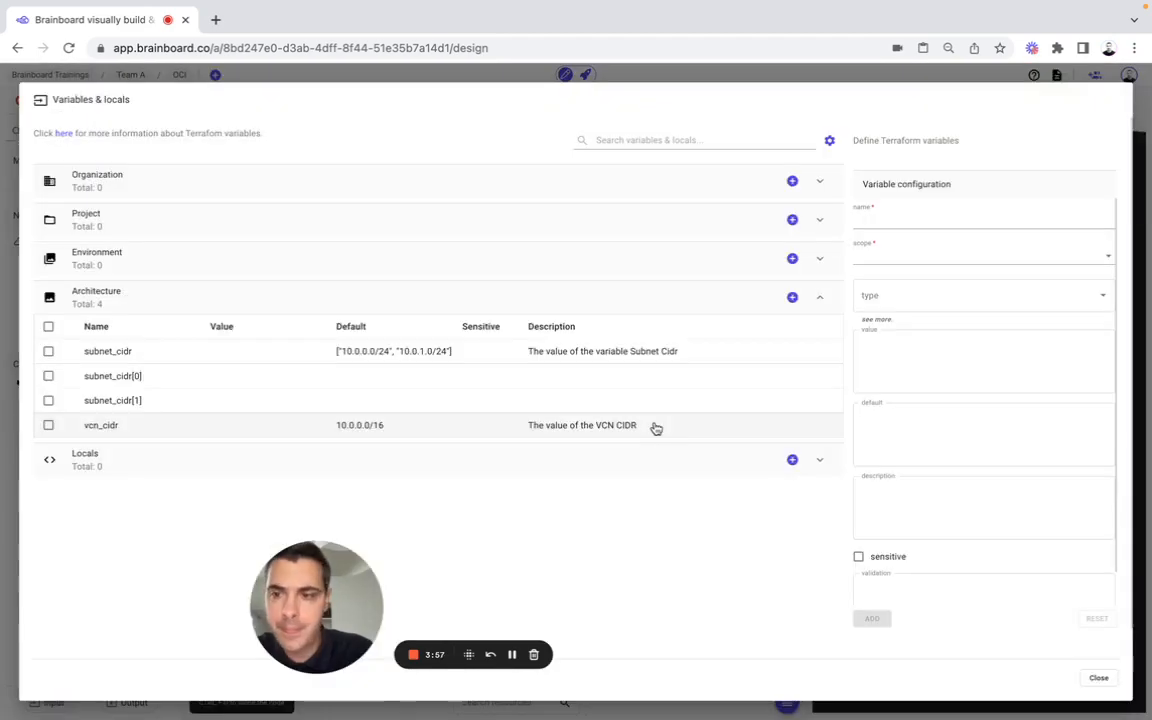
pyautogui.click(1098, 677)
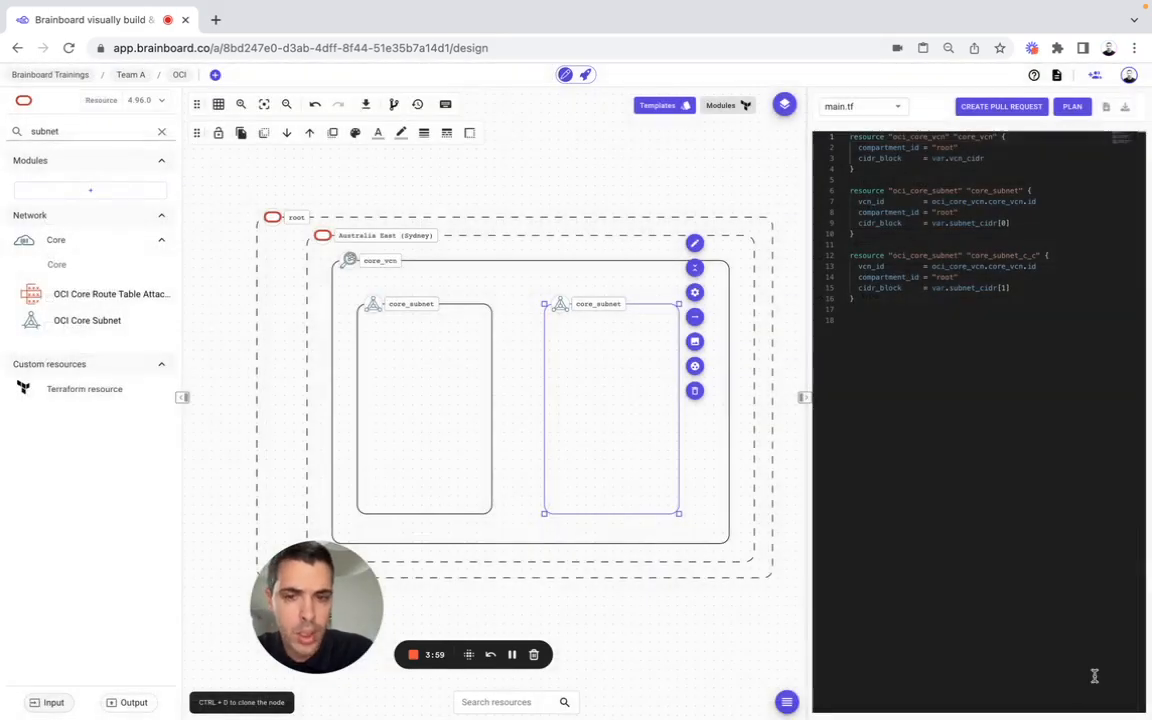
# - Search the resources for "database" and add an OCI Database Autonomous Database to the left subnet, with core subnet as main parent
pyautogui.doubleClick(98, 133)
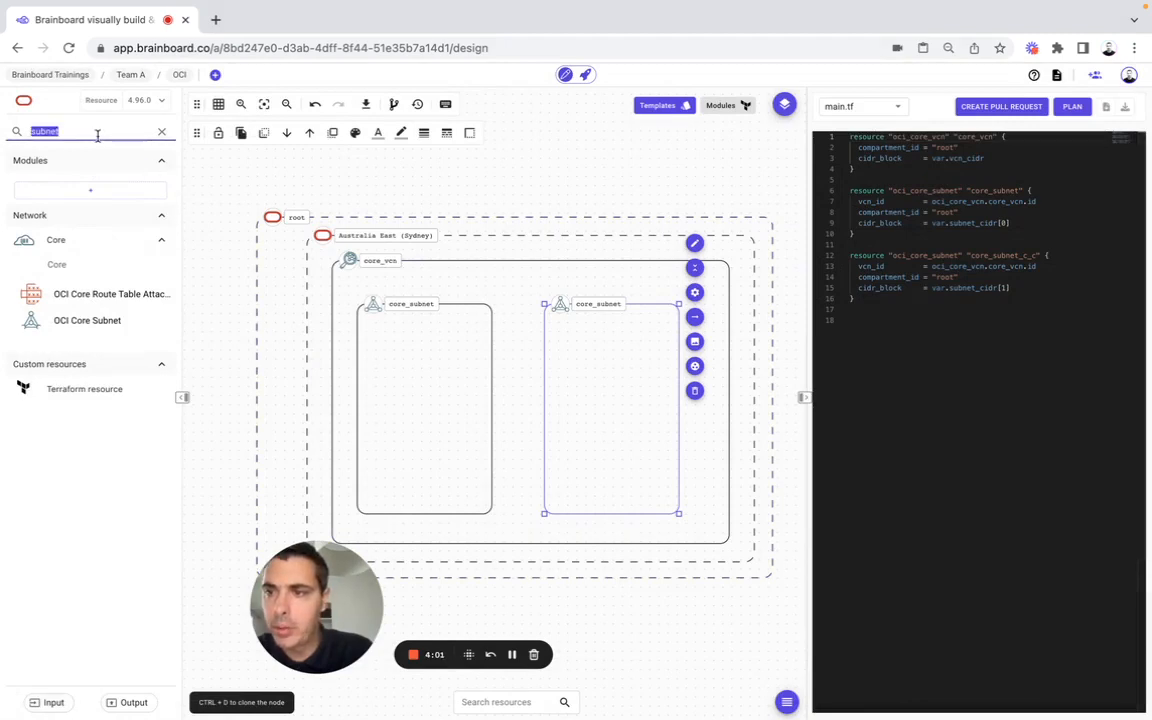
pyautogui.write('database')
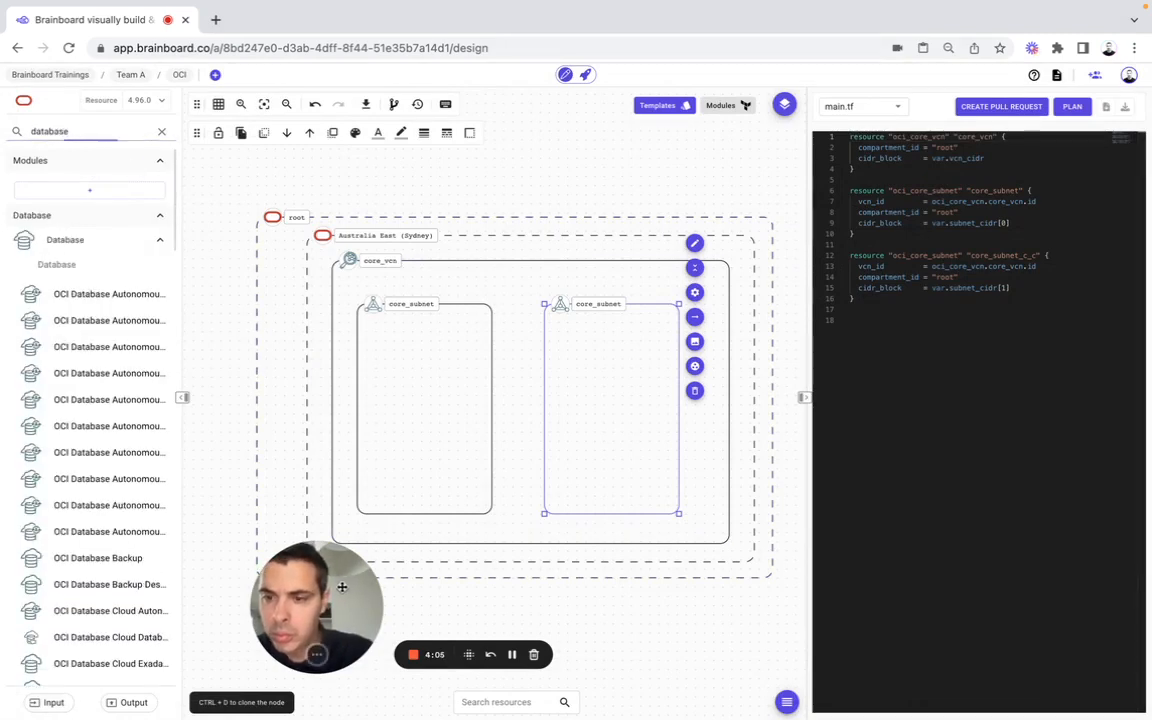
pyautogui.moveTo(342, 589); pyautogui.dragTo(97, 598)
pyautogui.moveTo(179, 358); pyautogui.dragTo(483, 386)
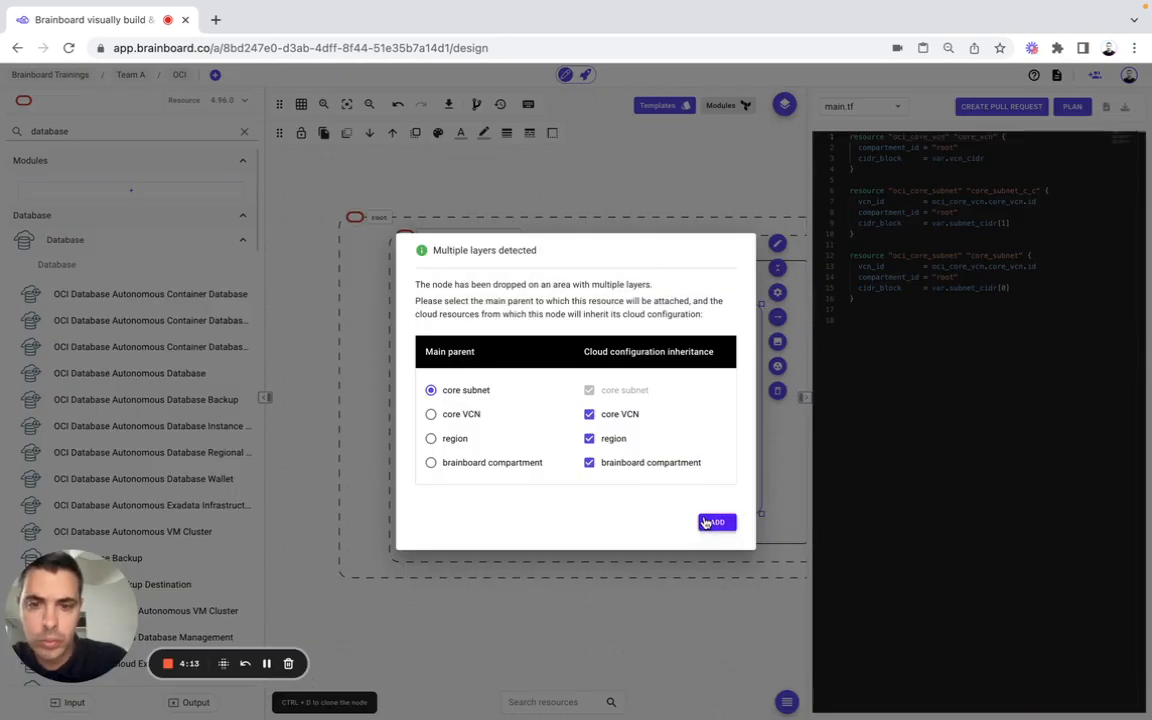
pyautogui.click(705, 522)
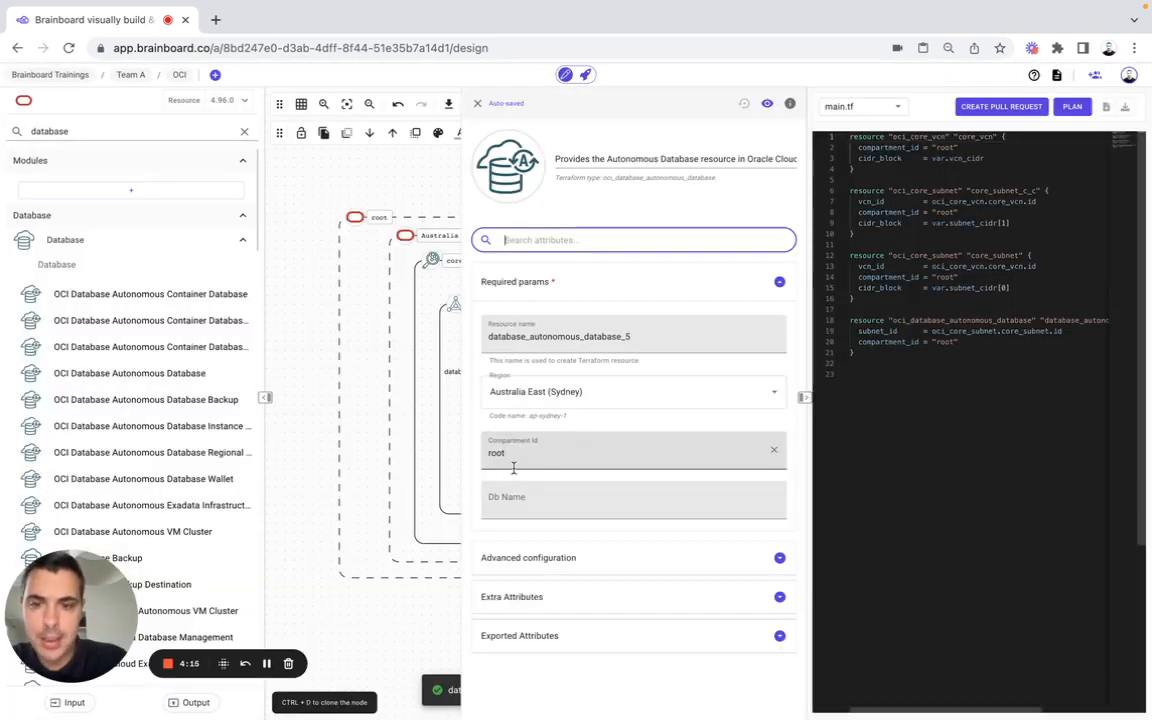
# - Set the Db Name of the left subnet's autonomous database to brainboarddb and close its configuration
pyautogui.click(490, 497)
pyautogui.write('brainb')
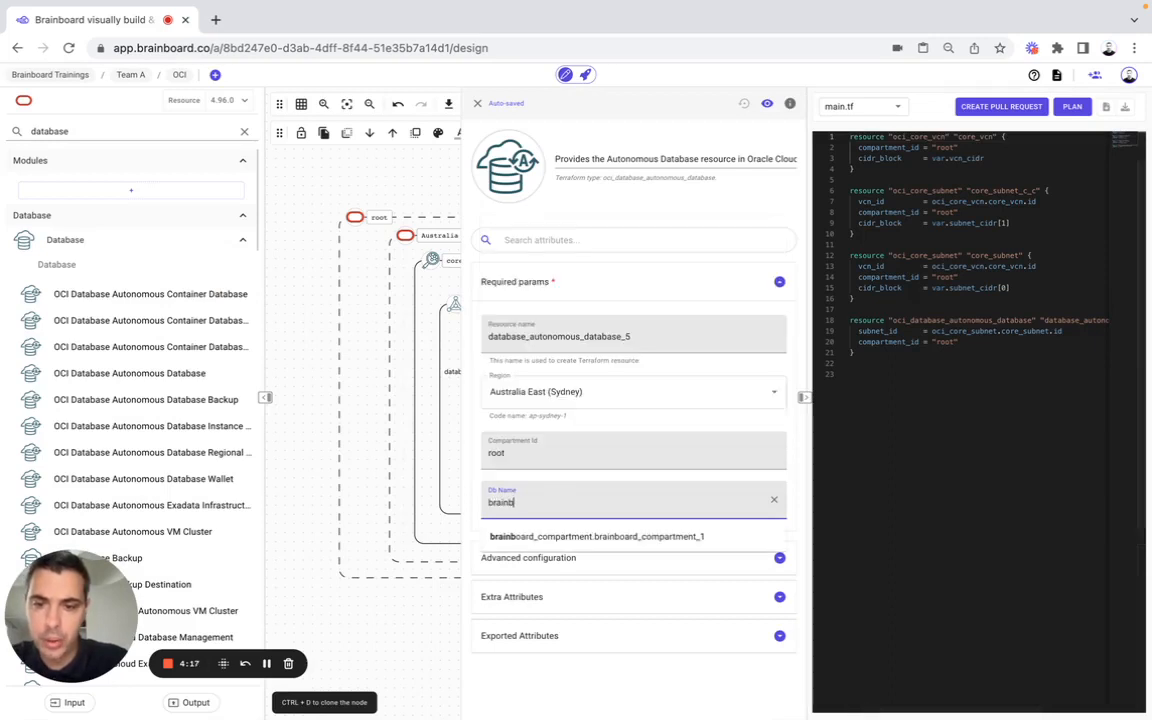
pyautogui.write('oarddb')
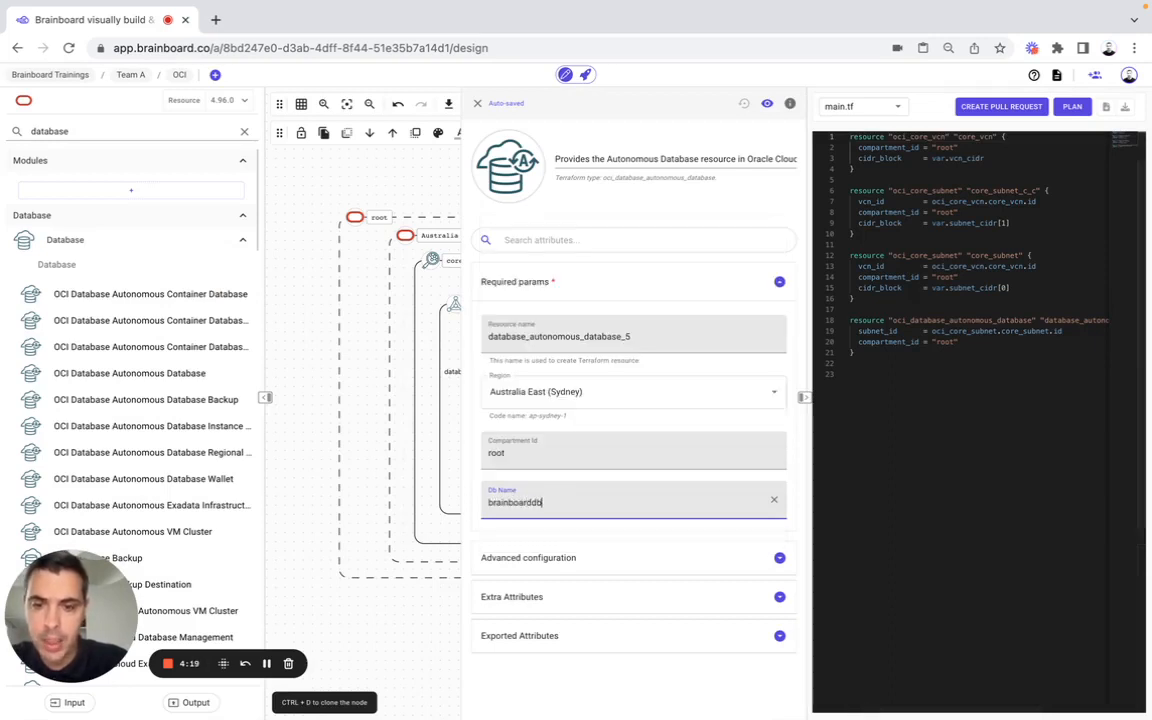
pyautogui.click(477, 103)
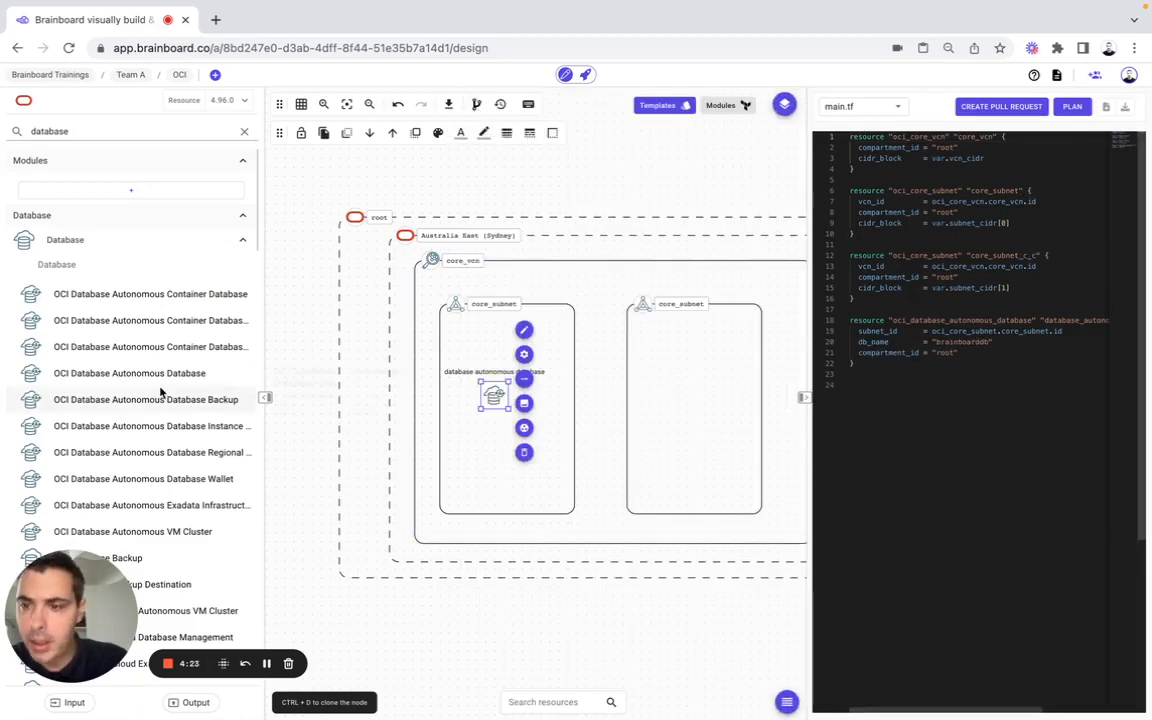
# - Add a second OCI Database Autonomous Database inside the right subnet, accepting the proposed parent and cloud configuration inheritance
pyautogui.moveTo(168, 374)
pyautogui.moveTo(168, 374); pyautogui.dragTo(678, 385)
pyautogui.click(717, 522)
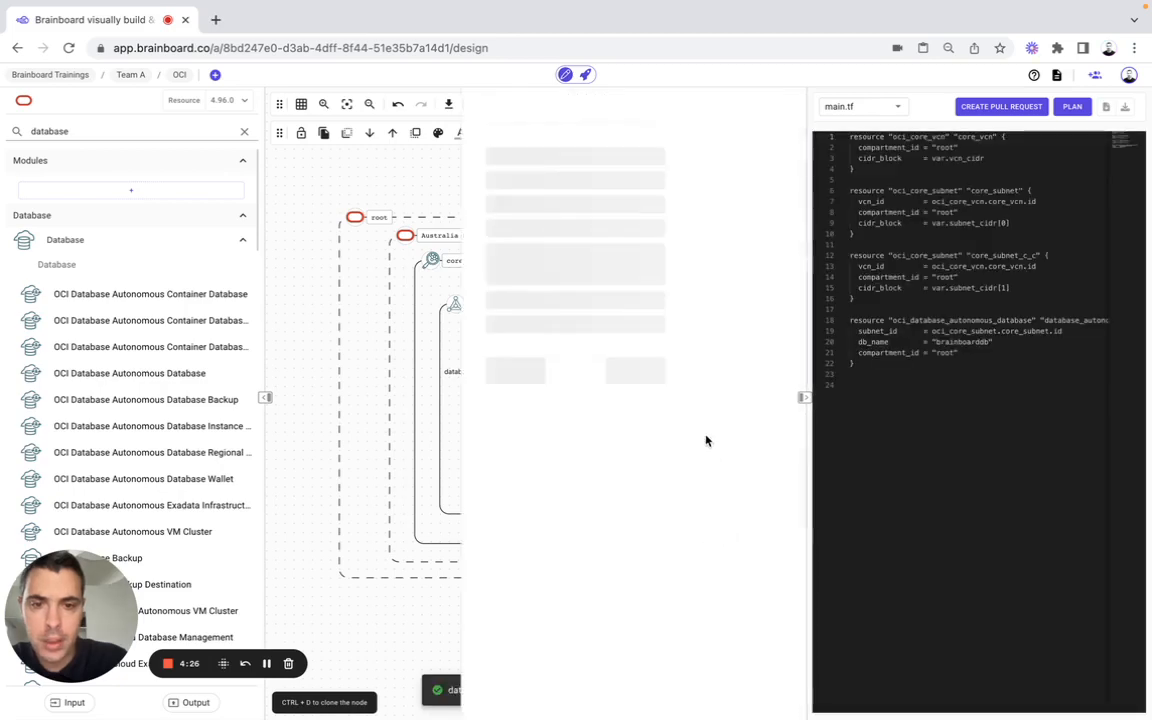
# - Set the Db Name of the right subnet's autonomous database to brainboarddb, close its configuration, and narrow the resource library
pyautogui.click(520, 497)
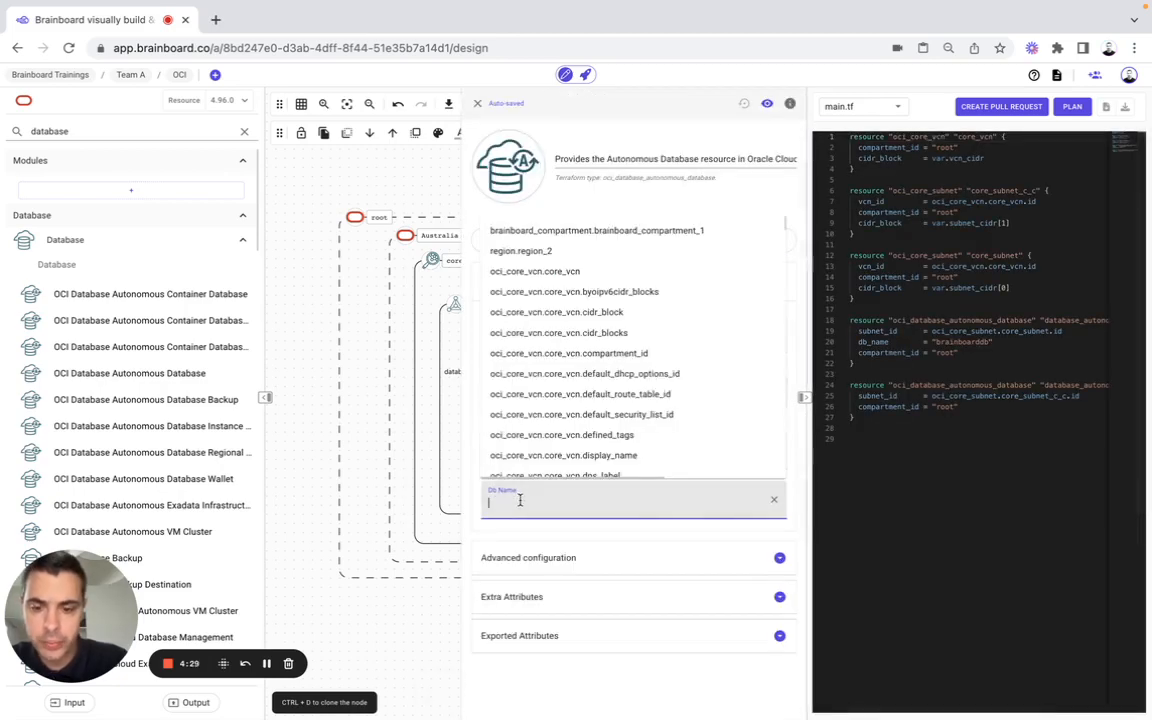
pyautogui.write('brainboard')
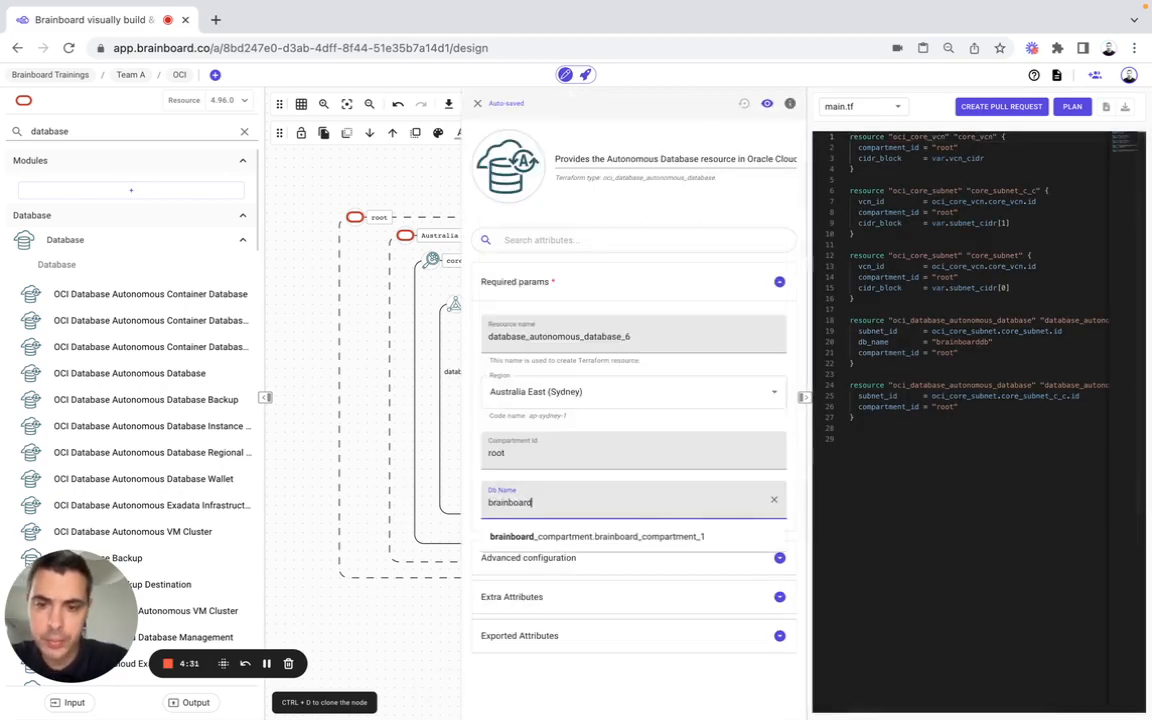
pyautogui.write('d')
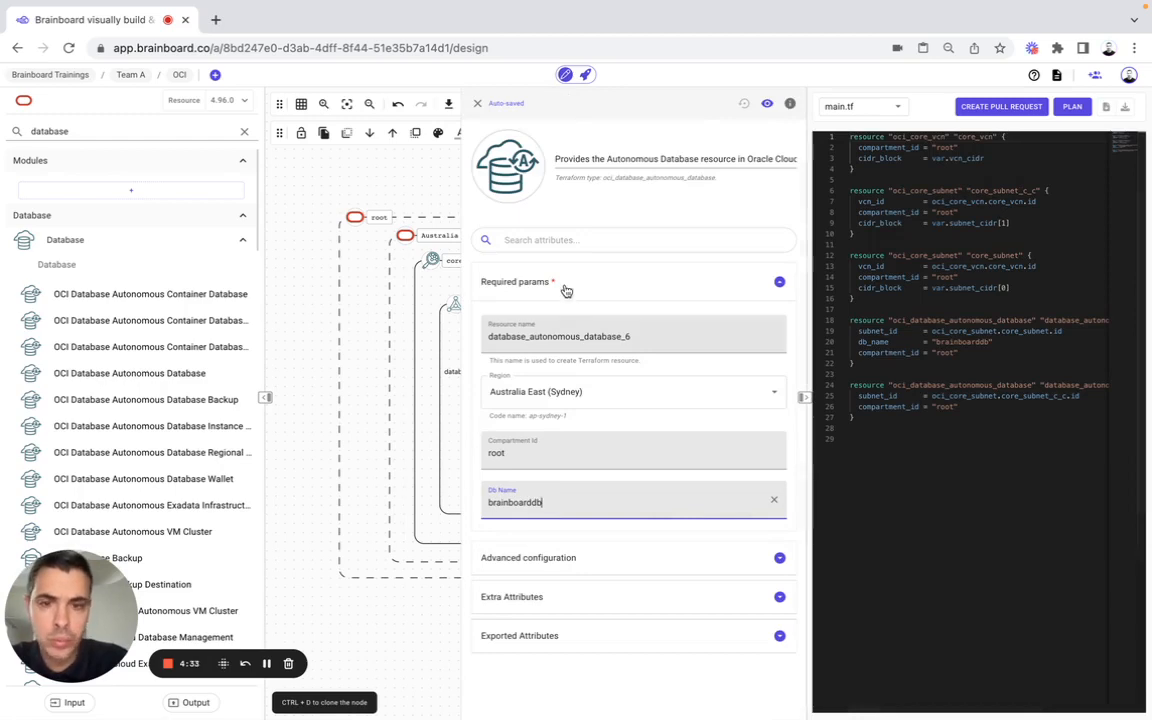
pyautogui.write('b')
pyautogui.click(477, 103)
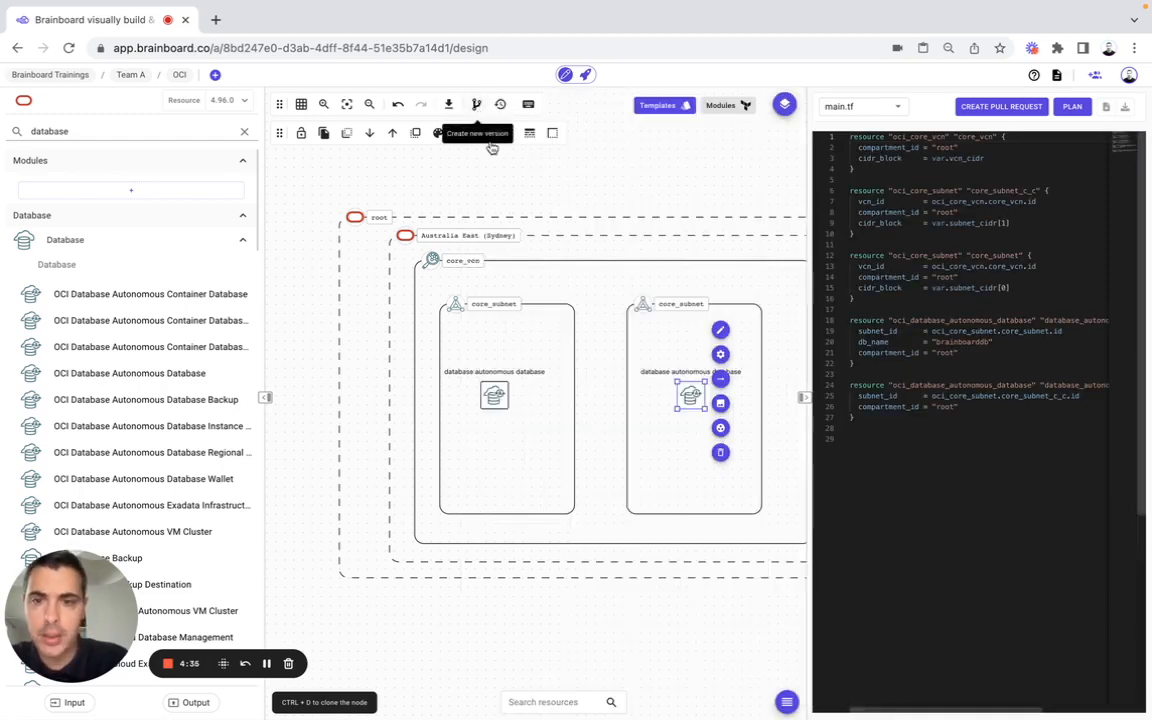
pyautogui.click(495, 189)
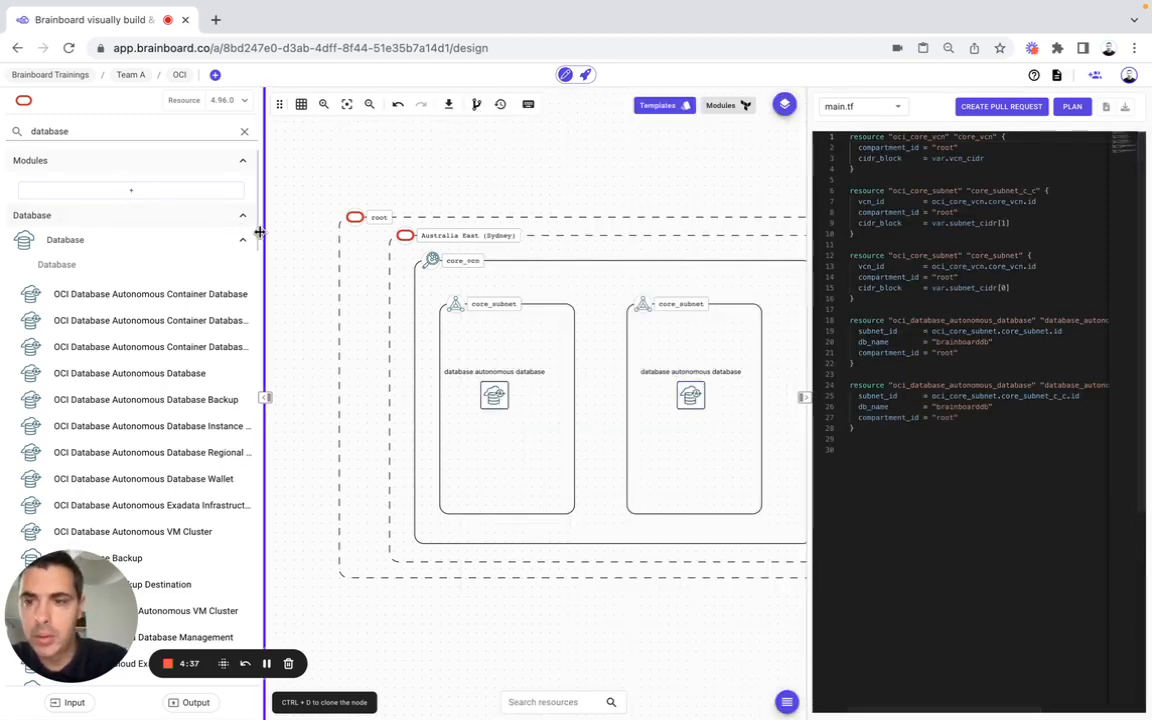
pyautogui.moveTo(259, 232); pyautogui.dragTo(172, 234)
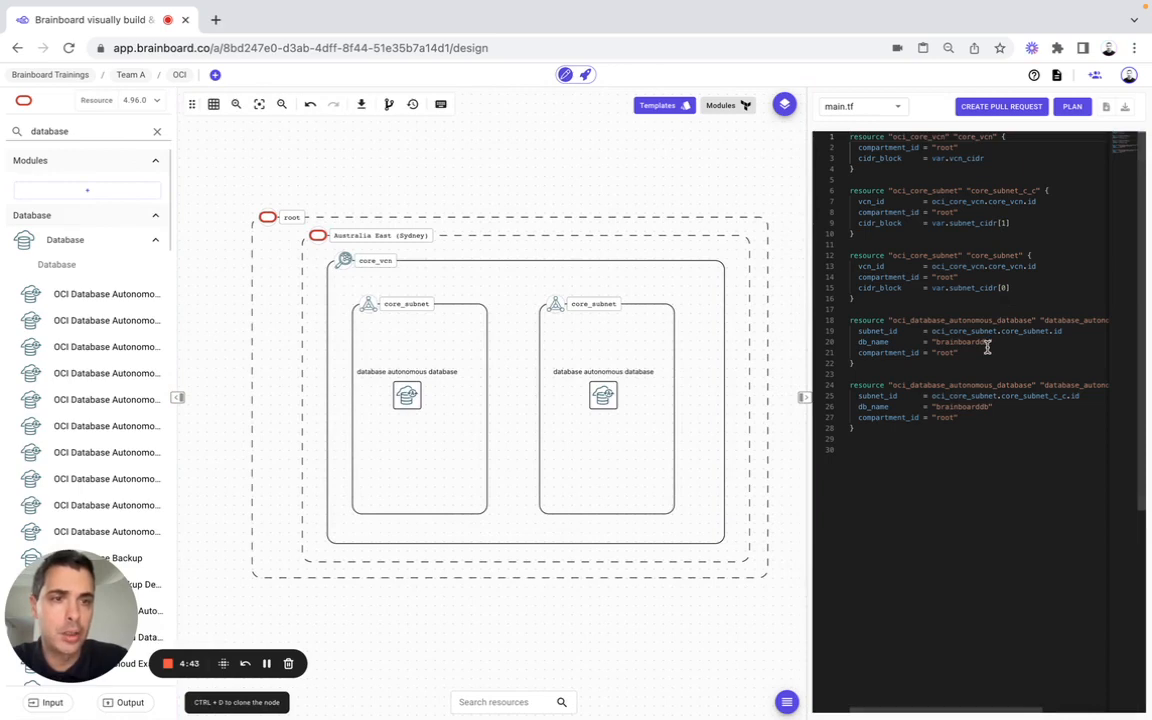
# - Review the generated Terraform files outputs.tf, providers.tf, terraform.tfvars, variables.tf and locals.tf
pyautogui.click(870, 108)
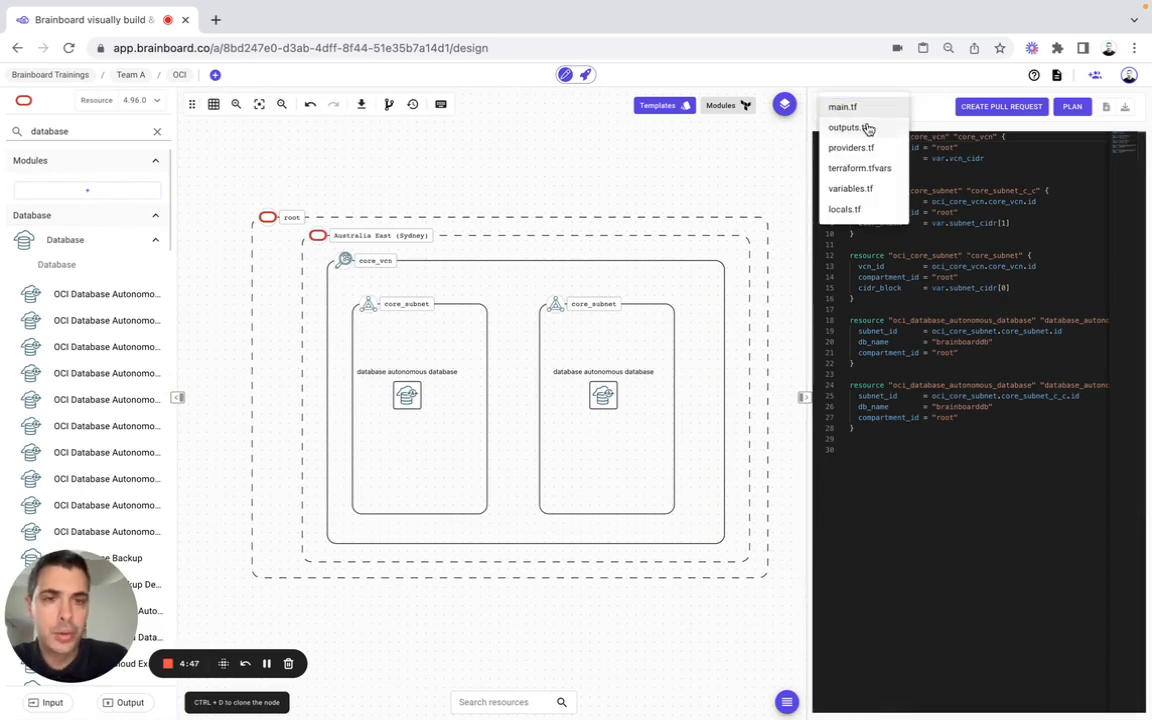
pyautogui.click(868, 128)
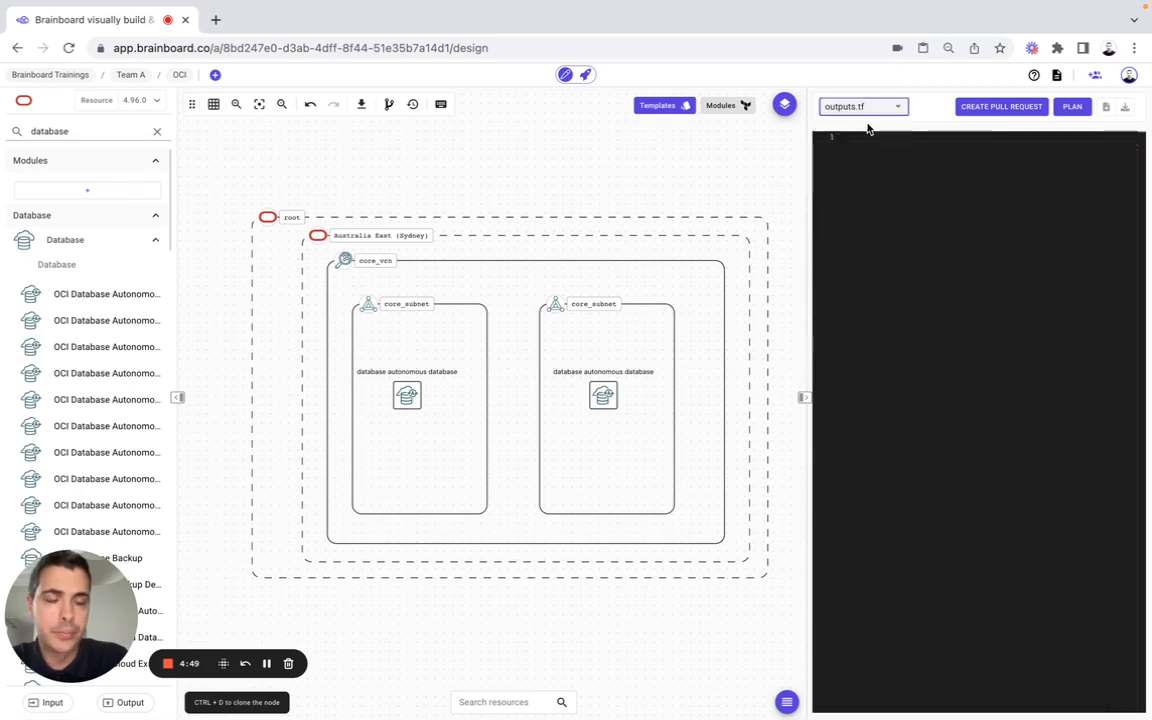
pyautogui.click(858, 110)
pyautogui.click(858, 128)
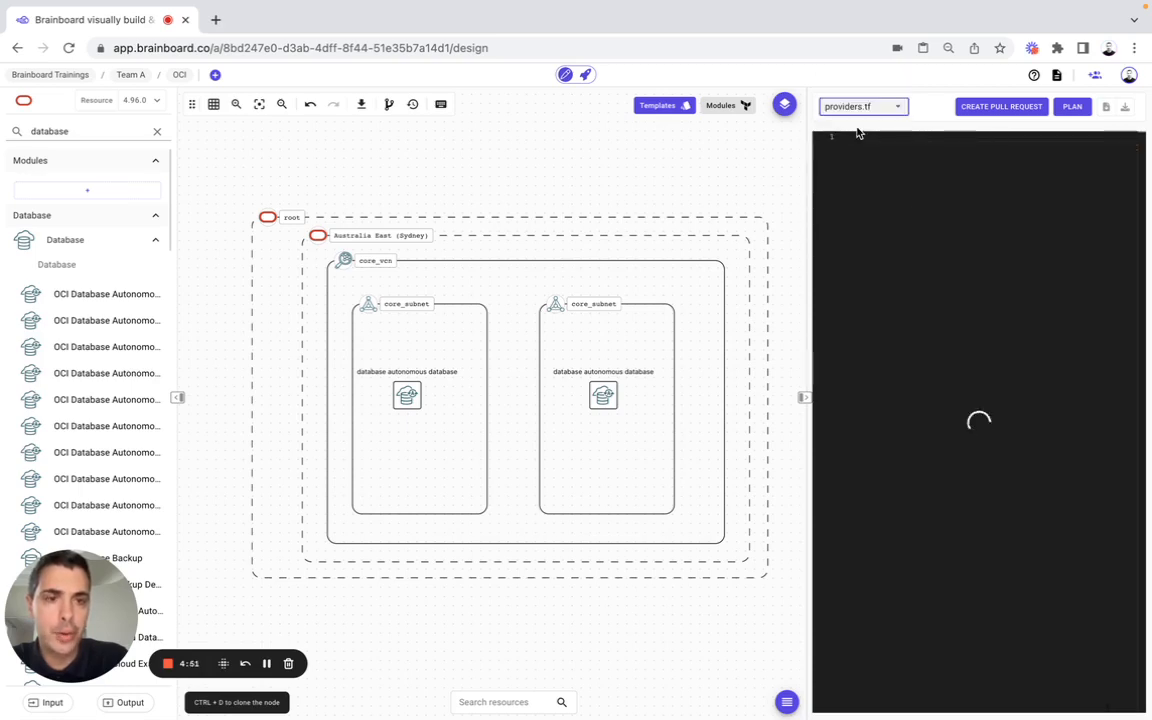
pyautogui.click(862, 107)
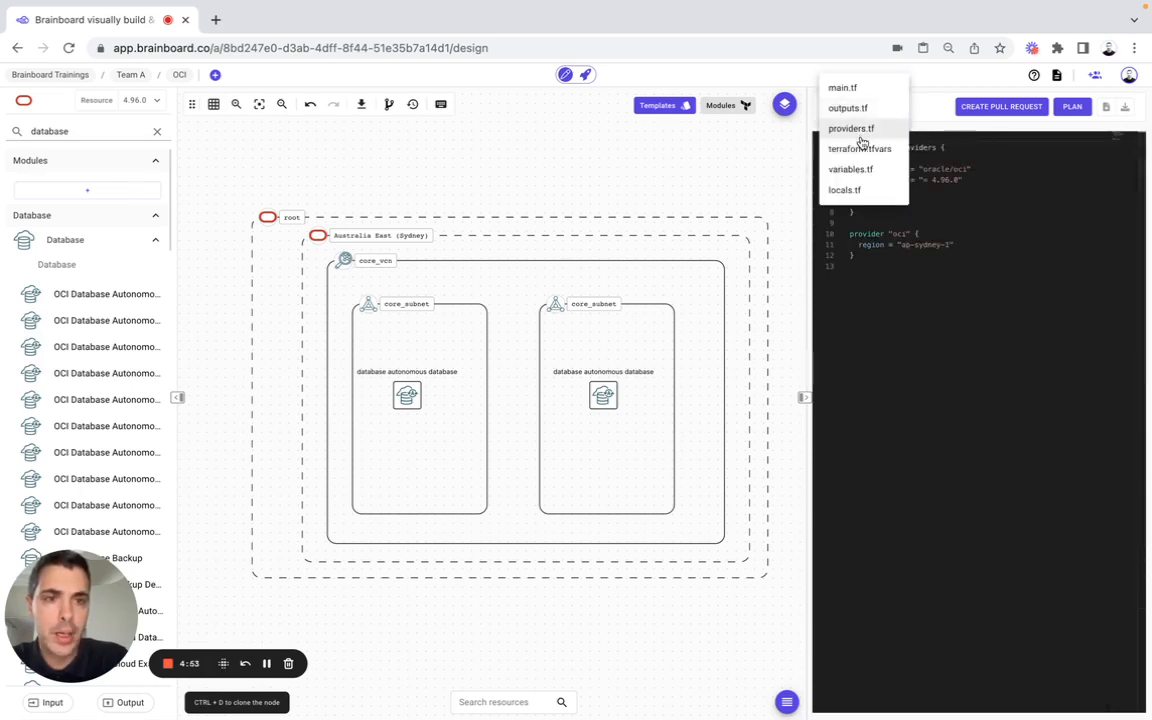
pyautogui.click(862, 147)
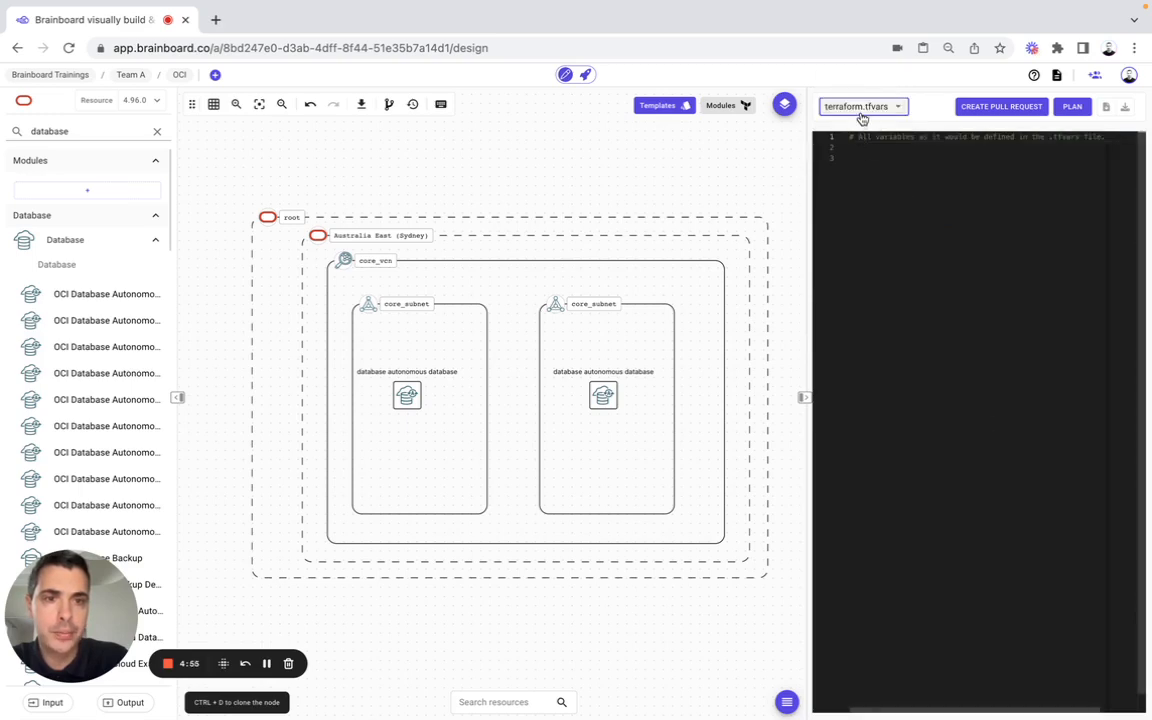
pyautogui.click(862, 110)
pyautogui.click(862, 170)
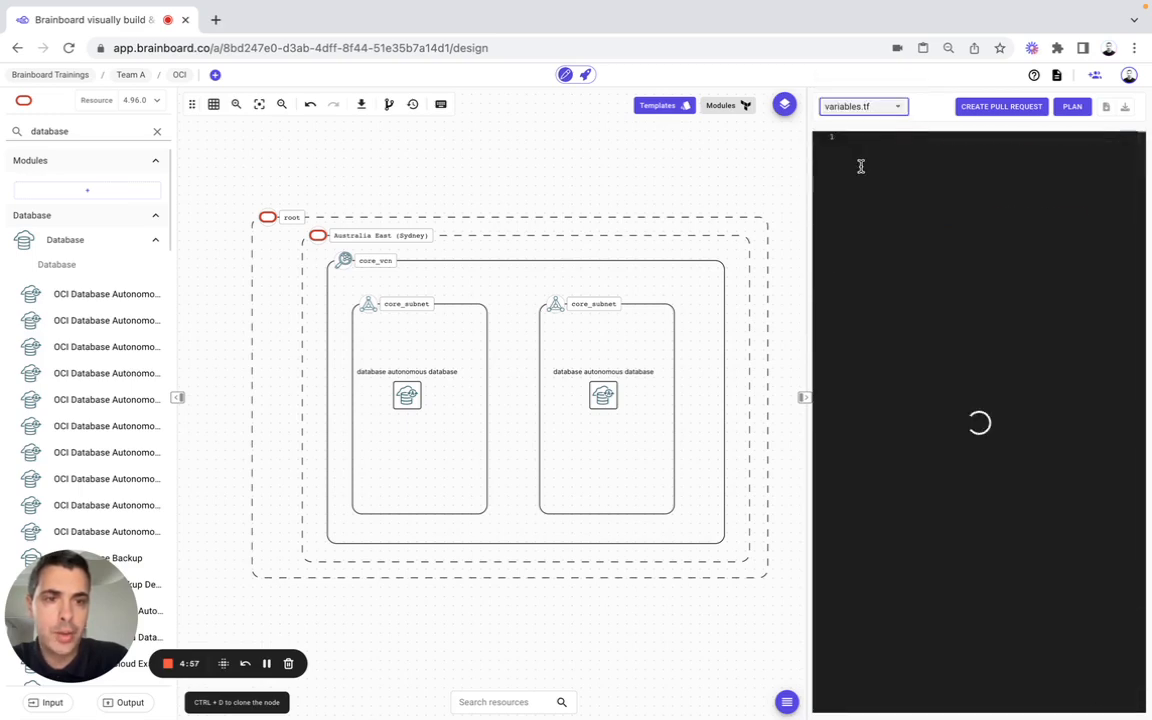
pyautogui.click(862, 114)
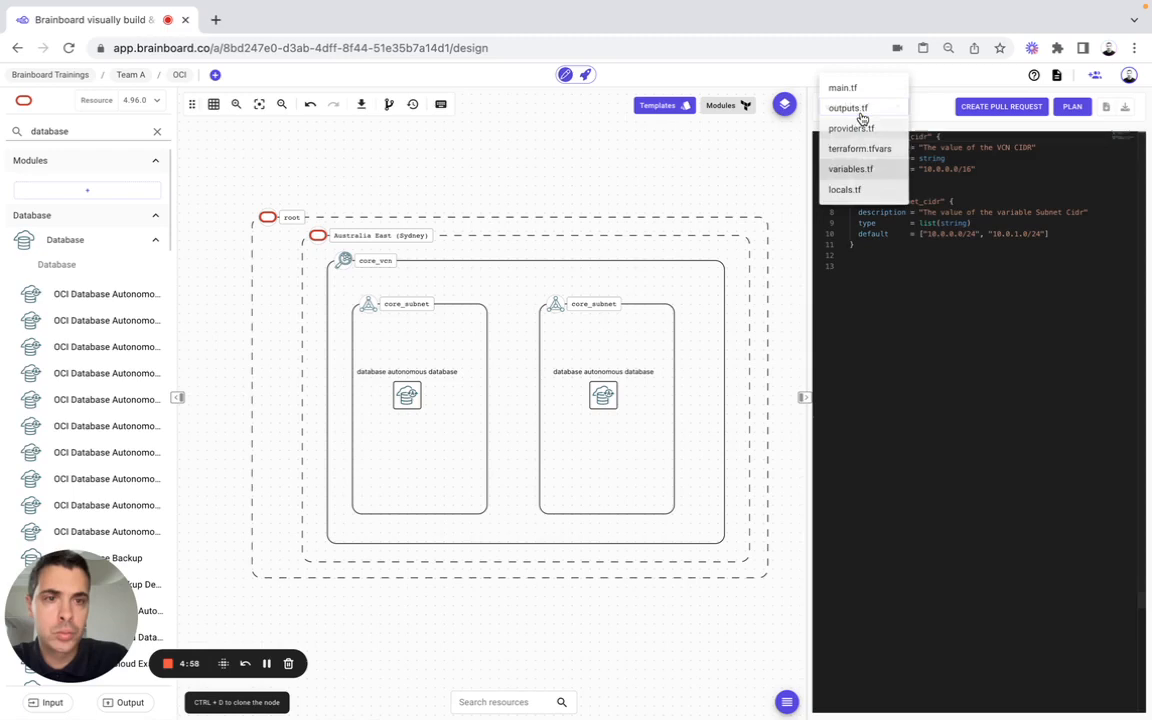
pyautogui.click(864, 188)
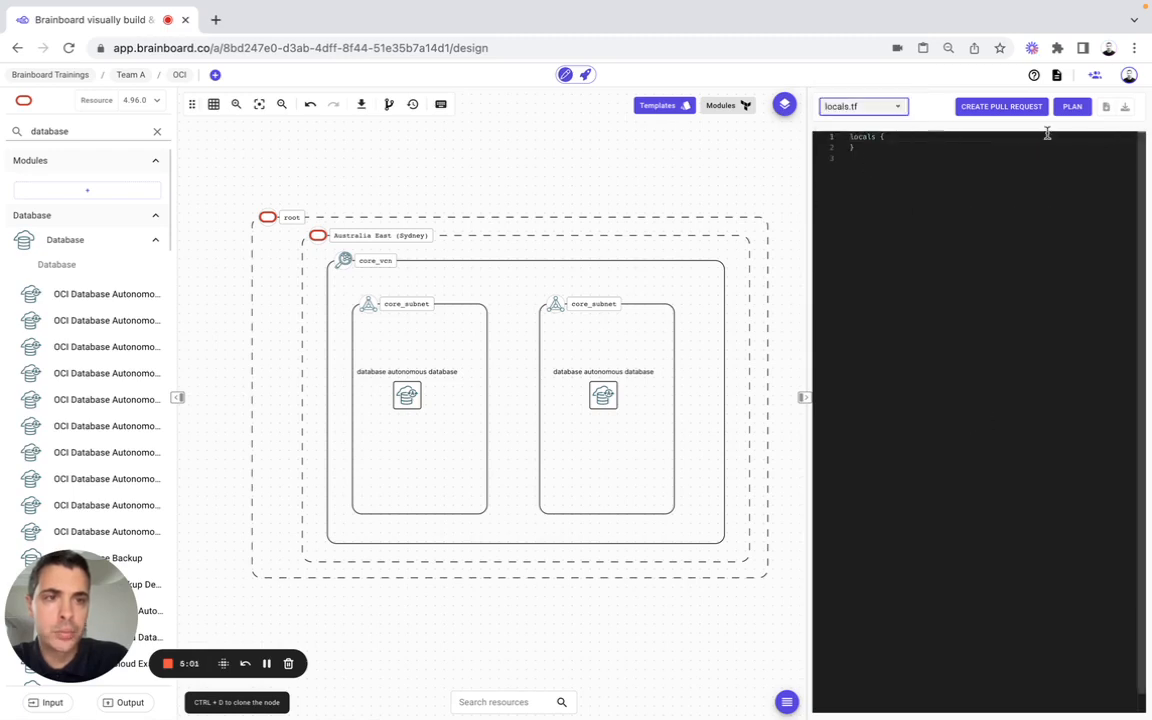
# - Examine the fields required for a new Oracle Cloud Infrastructure credential in the cloud provider settings, leaving the form without submitting
pyautogui.click(1129, 75)
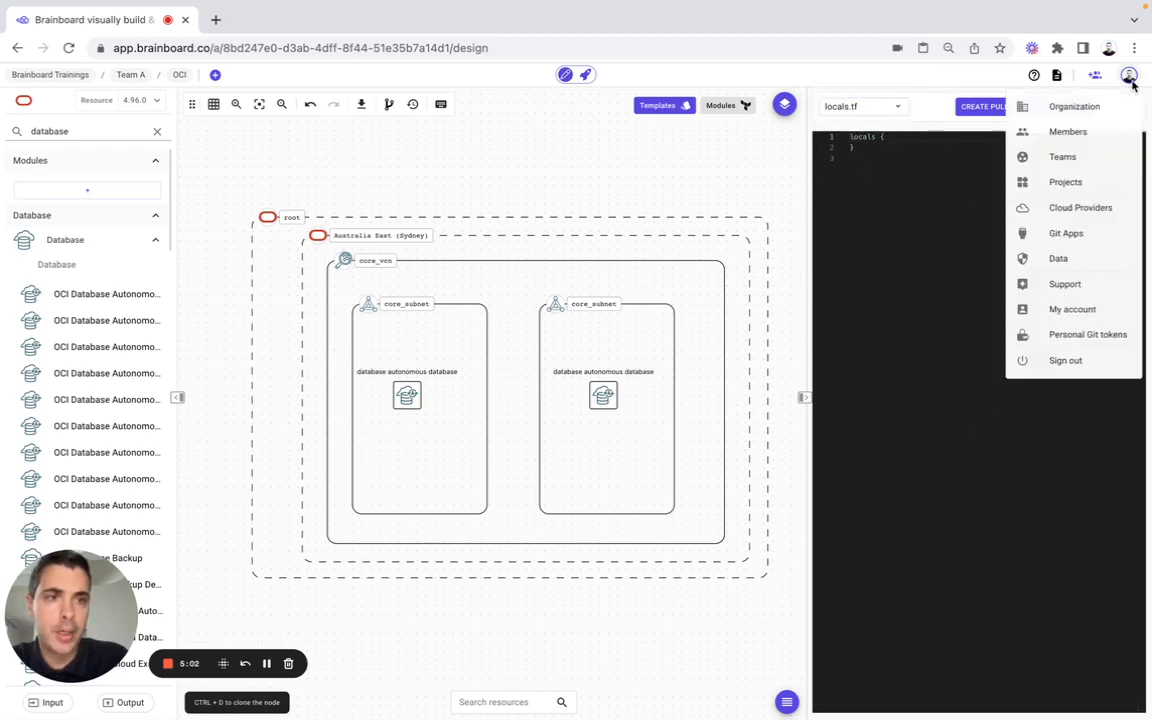
pyautogui.click(1068, 214)
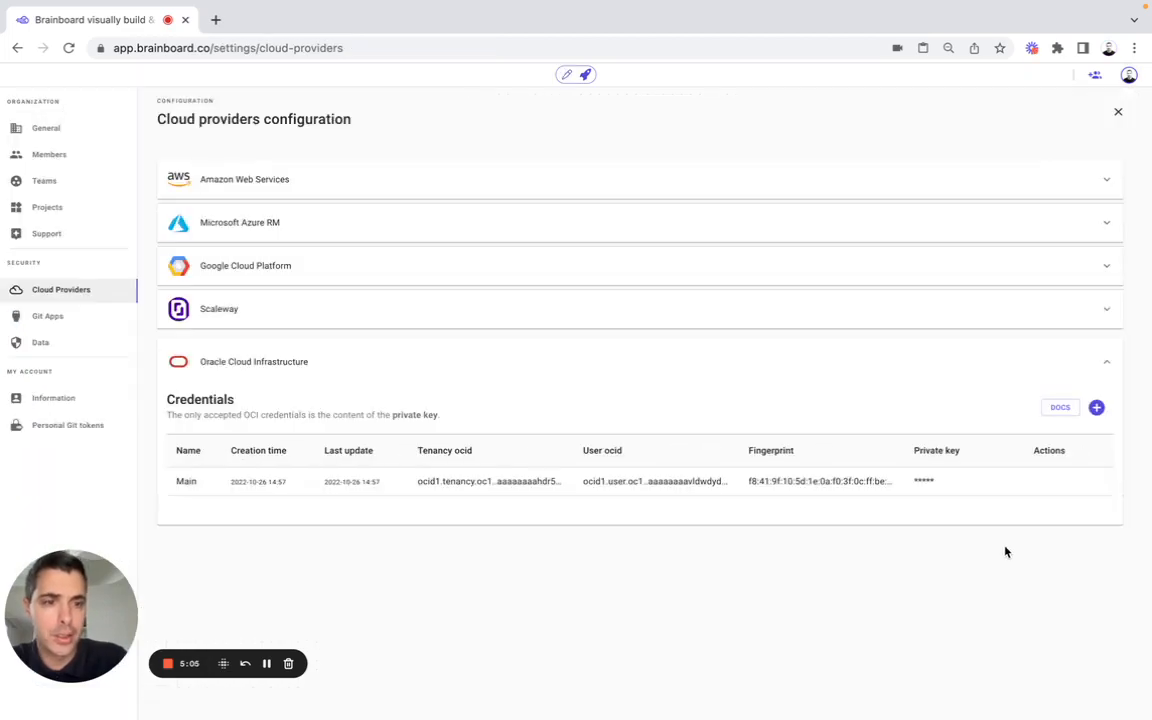
pyautogui.click(1096, 407)
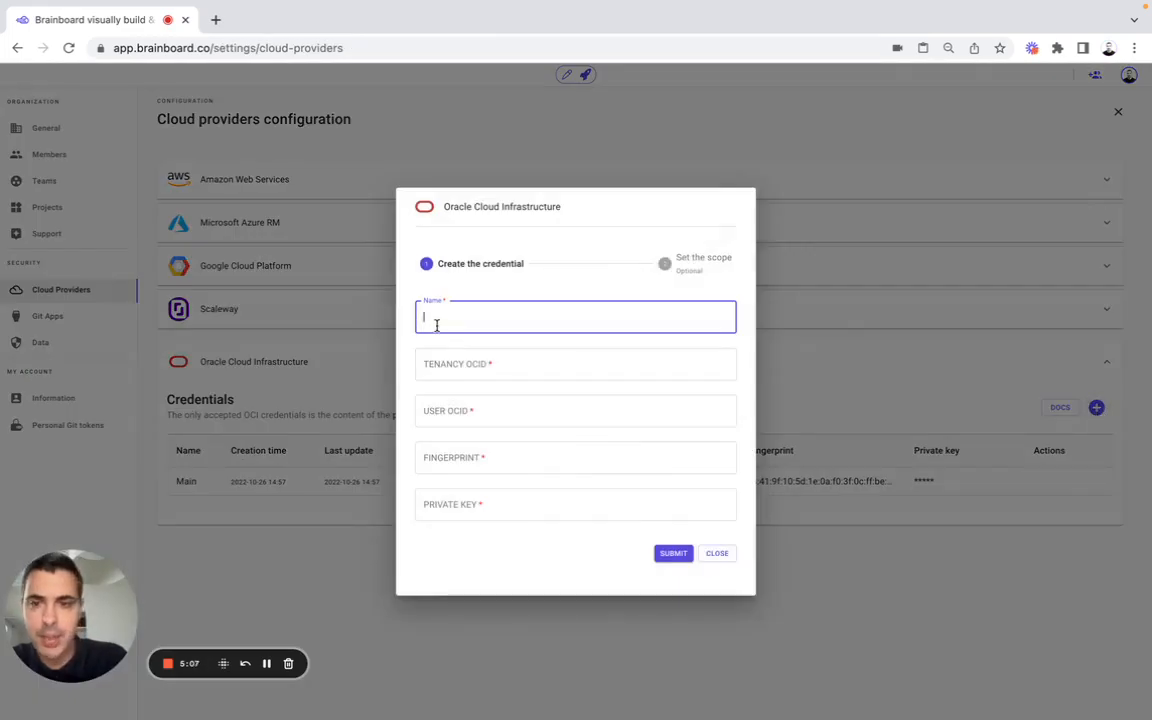
pyautogui.click(458, 356)
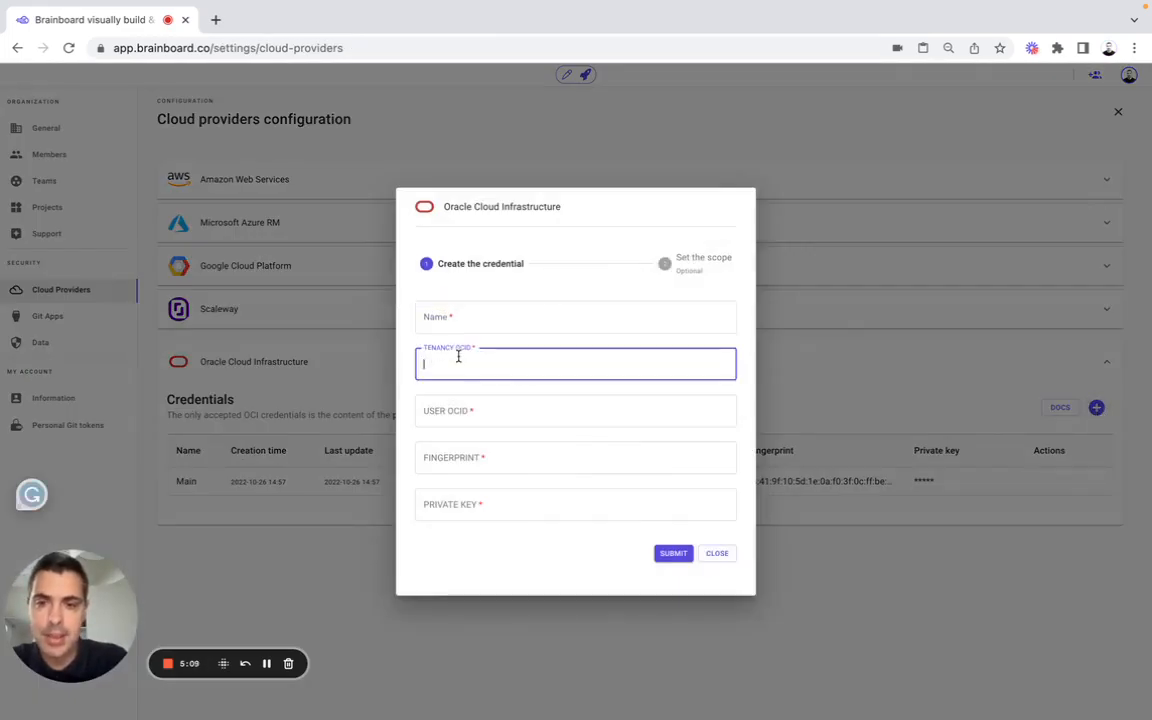
pyautogui.click(451, 409)
pyautogui.click(501, 453)
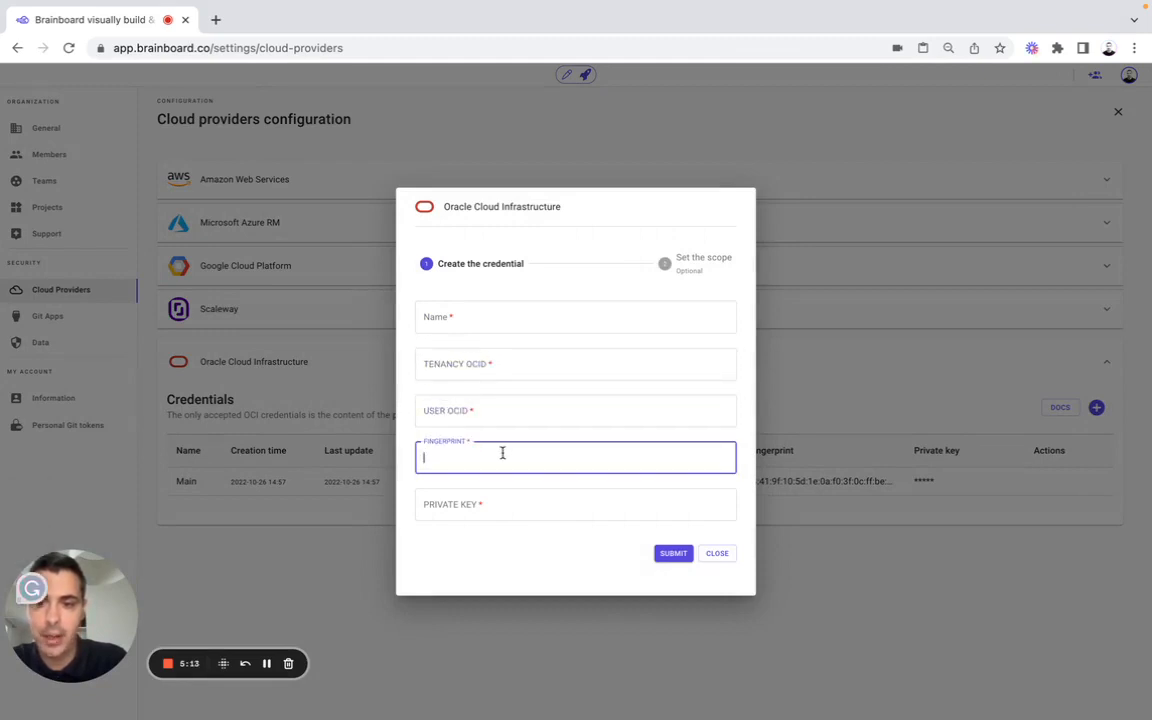
pyautogui.click(477, 500)
pyautogui.click(657, 160)
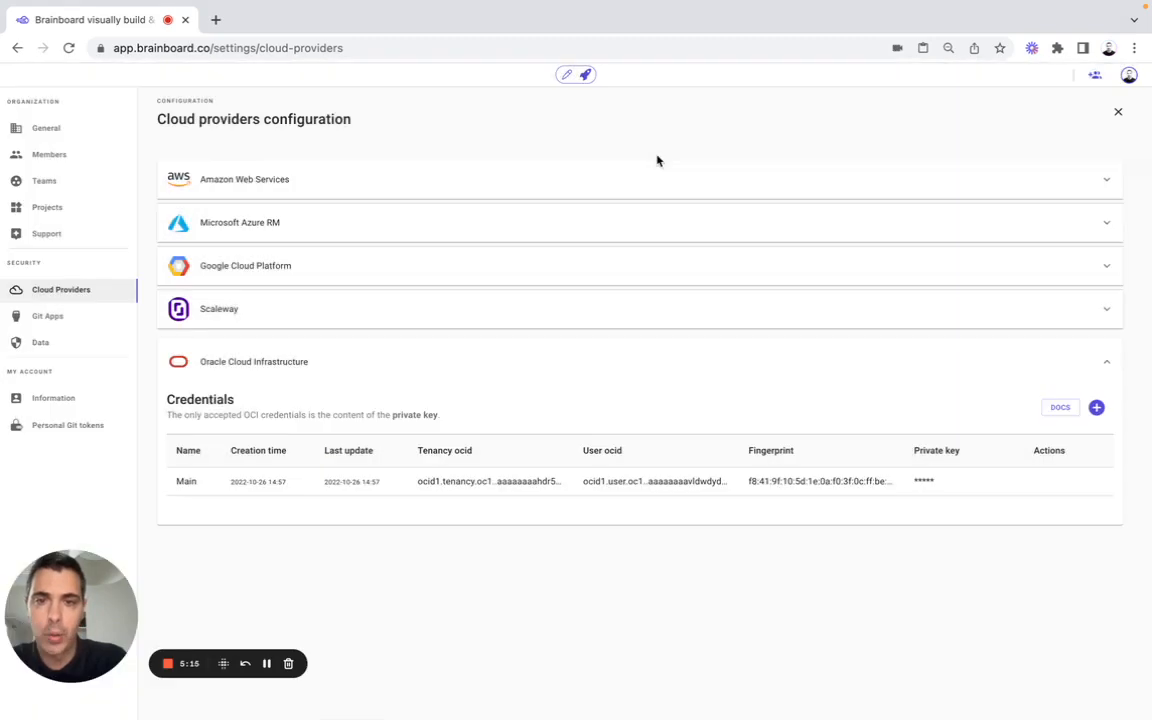
# - Run a Terraform plan for all resources of the OCI architecture from its deployment actions
pyautogui.click(584, 77)
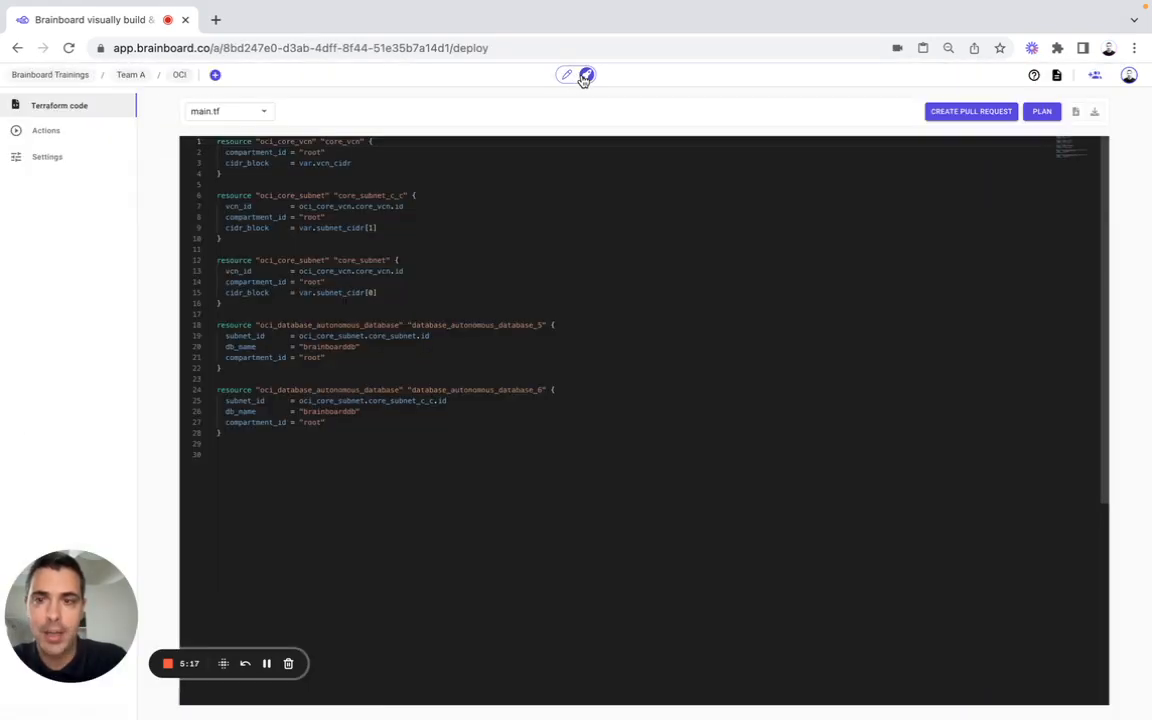
pyautogui.click(107, 138)
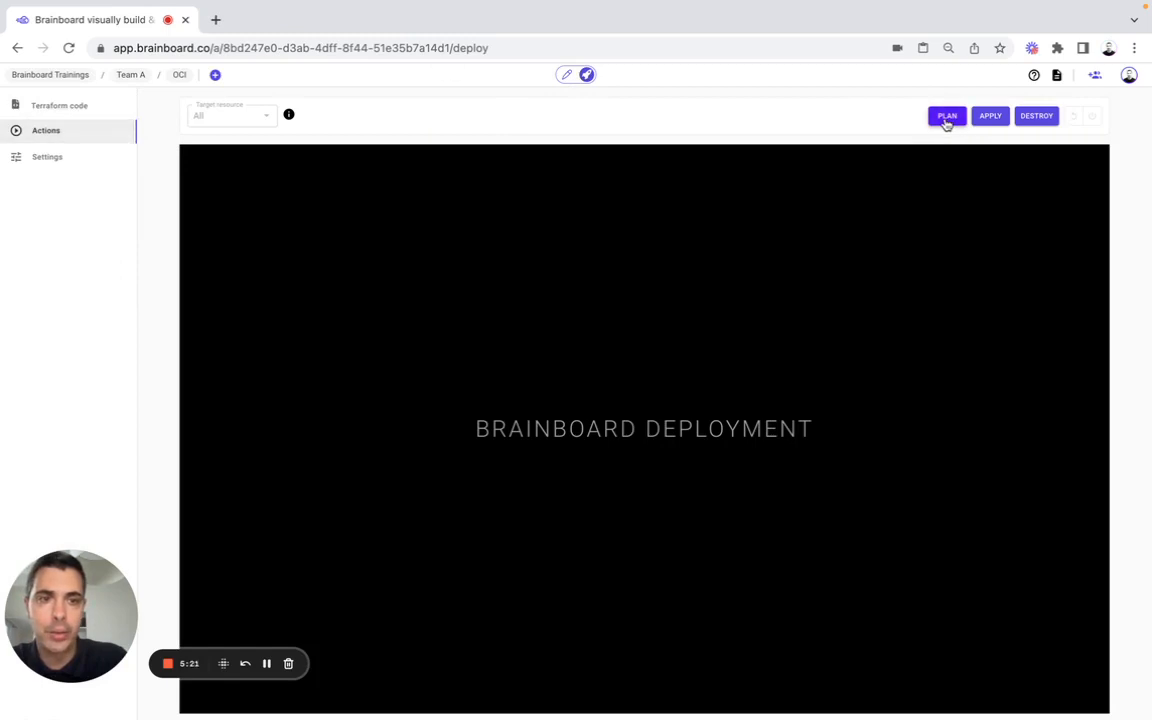
pyautogui.click(946, 118)
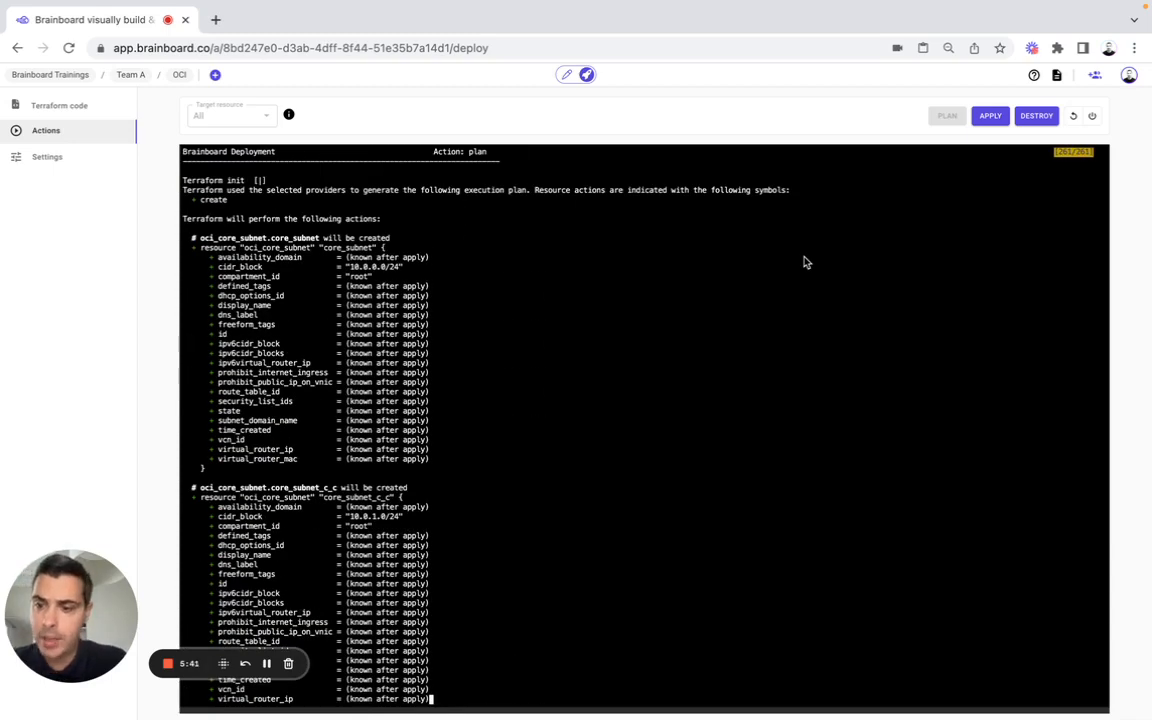
# - Stop the ongoing Terraform plan and check the Terraform apply confirmation, dismissing it without deploying
pyautogui.click(986, 120)
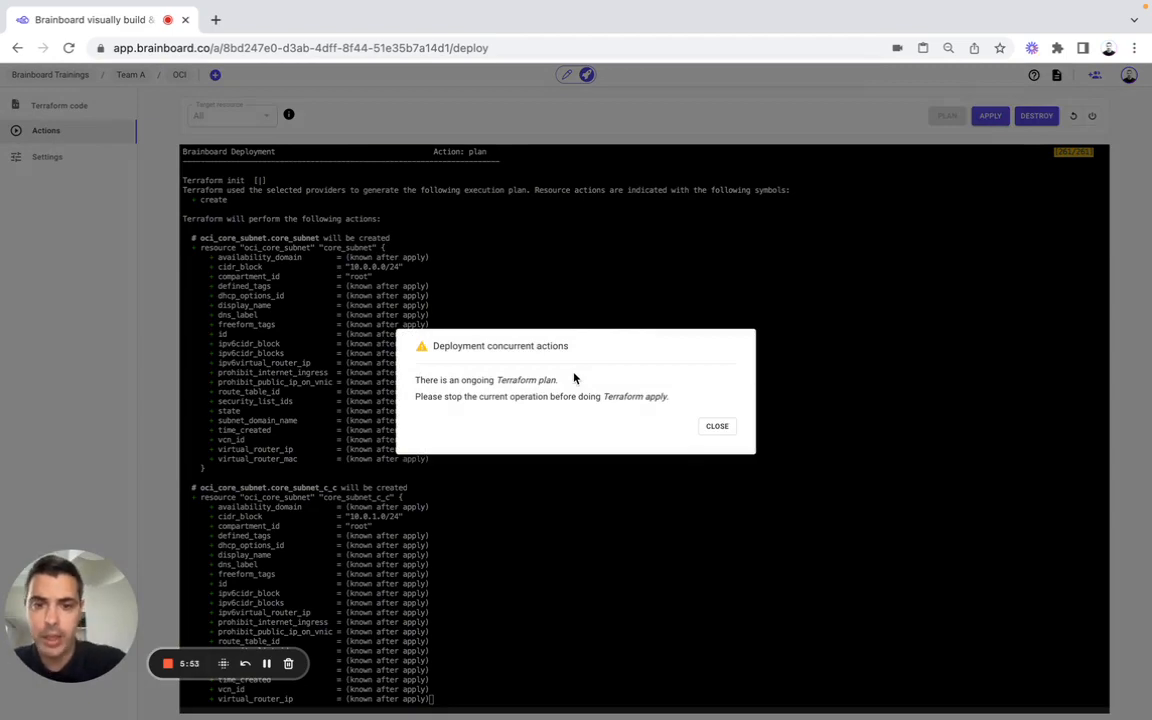
pyautogui.click(716, 426)
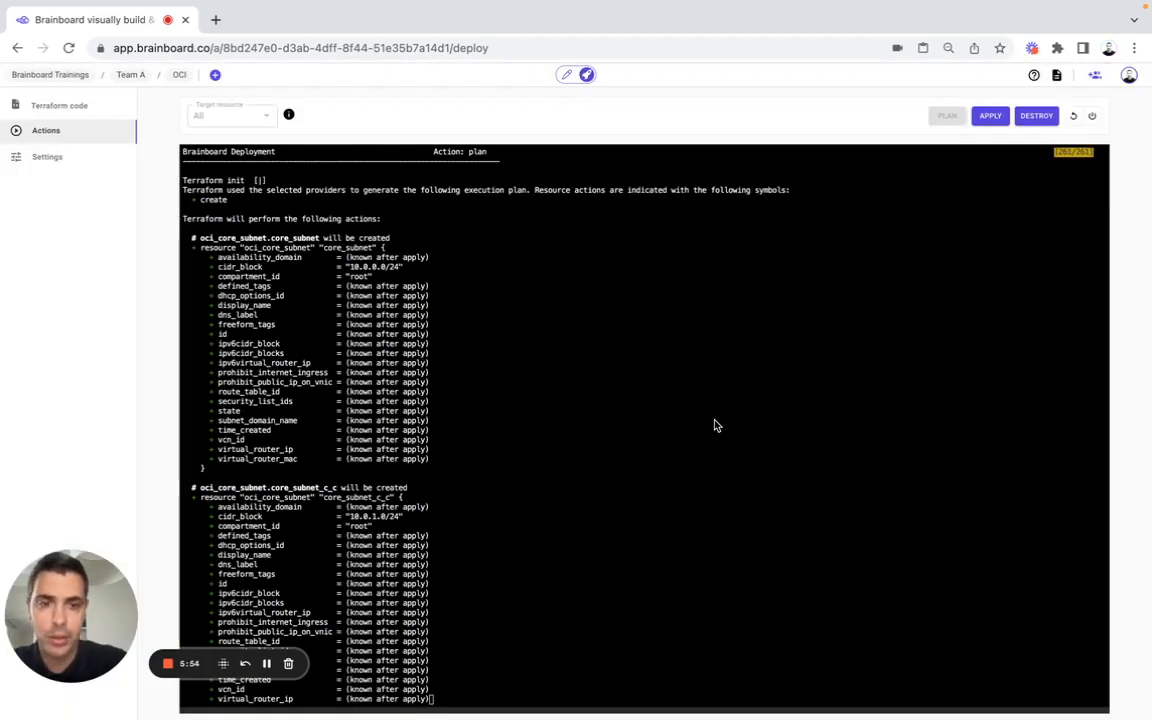
pyautogui.click(1092, 116)
pyautogui.click(671, 427)
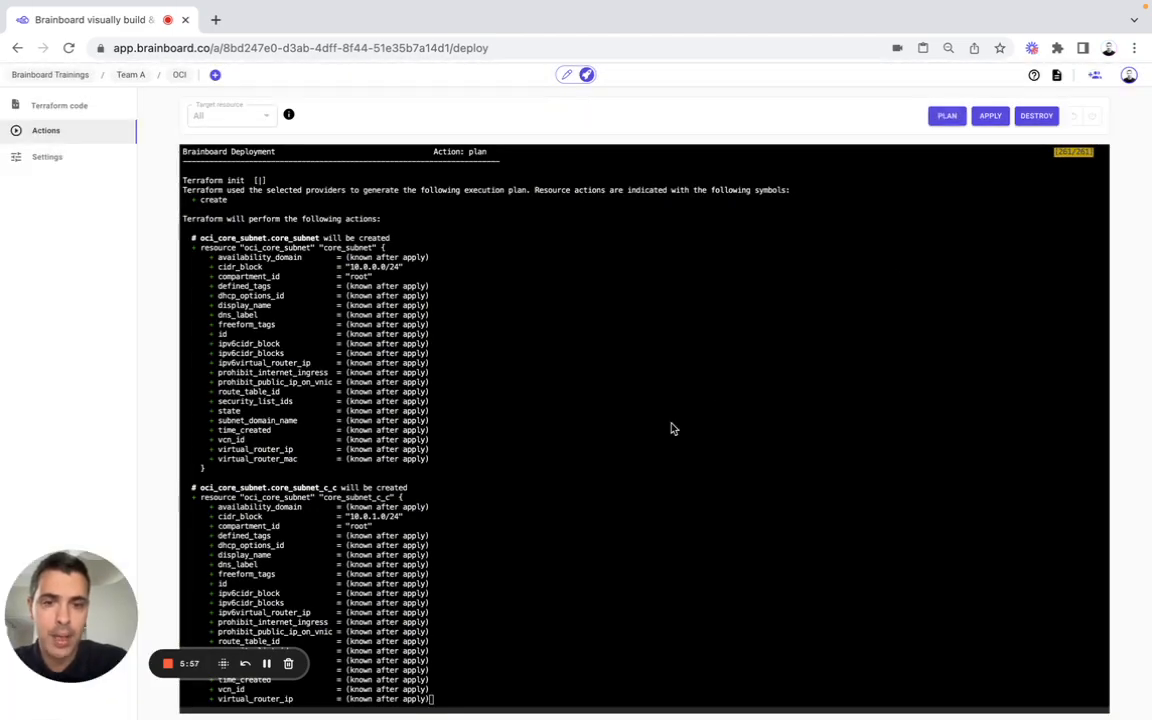
pyautogui.click(990, 116)
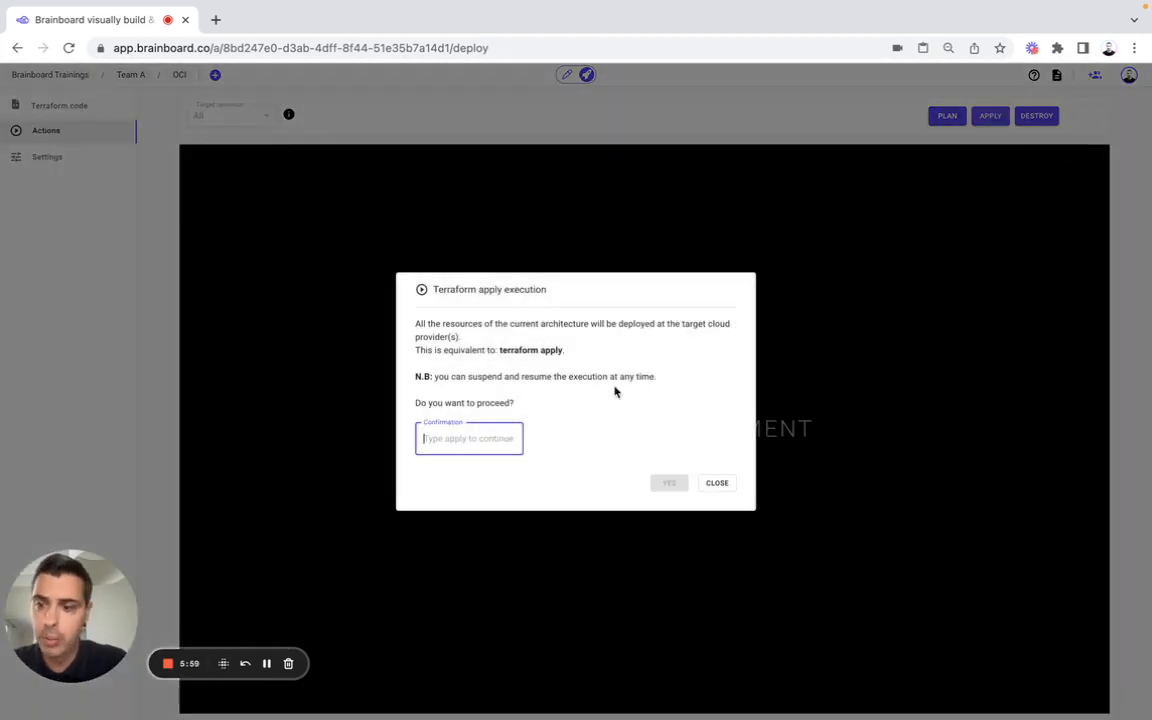
pyautogui.click(718, 483)
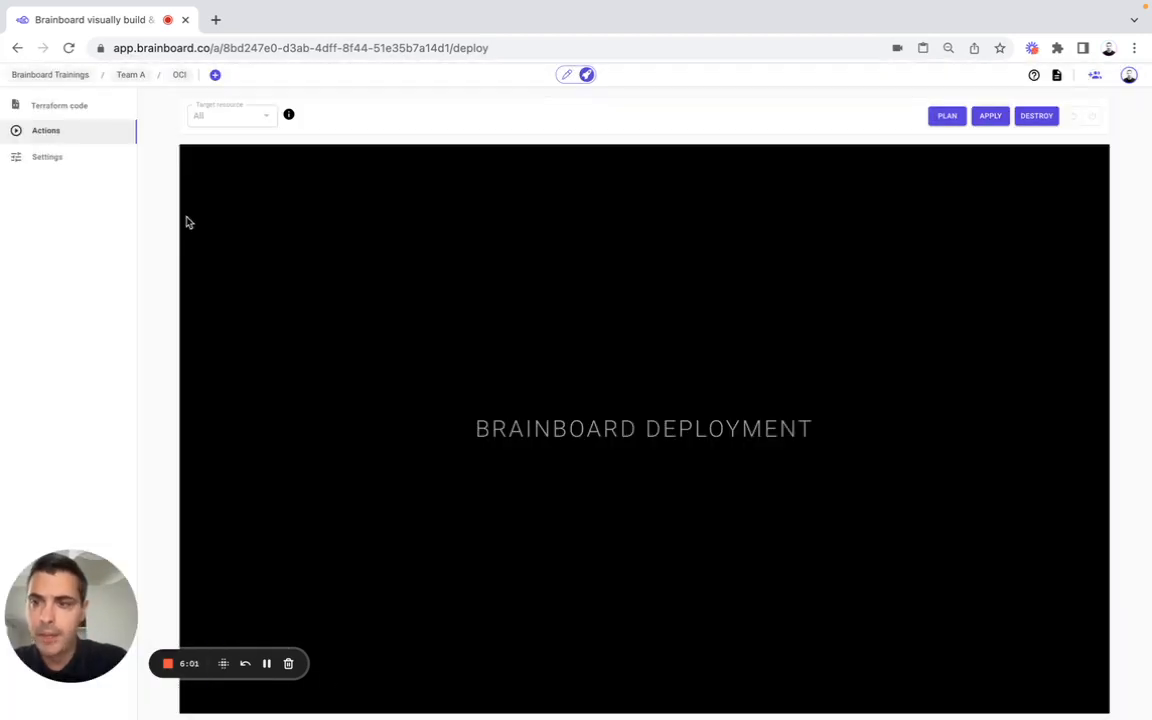
# - Examine the pull request form for the Terraform code and its available Git services, closing it without creating a request
pyautogui.click(103, 115)
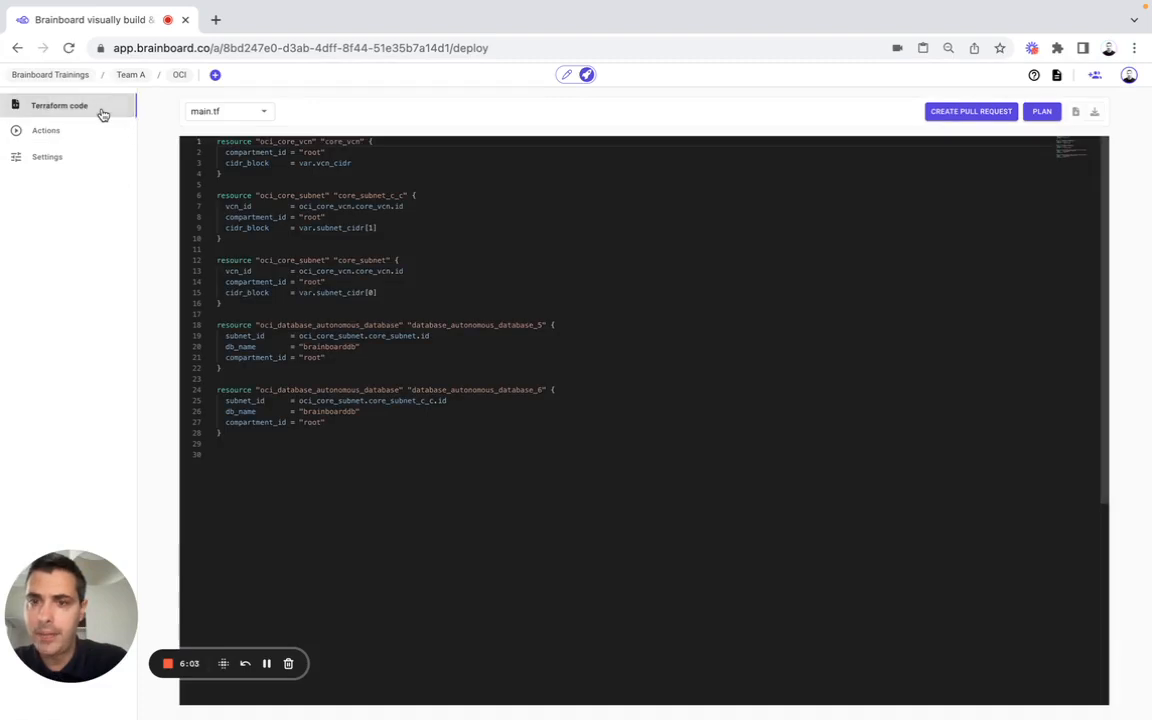
pyautogui.click(955, 112)
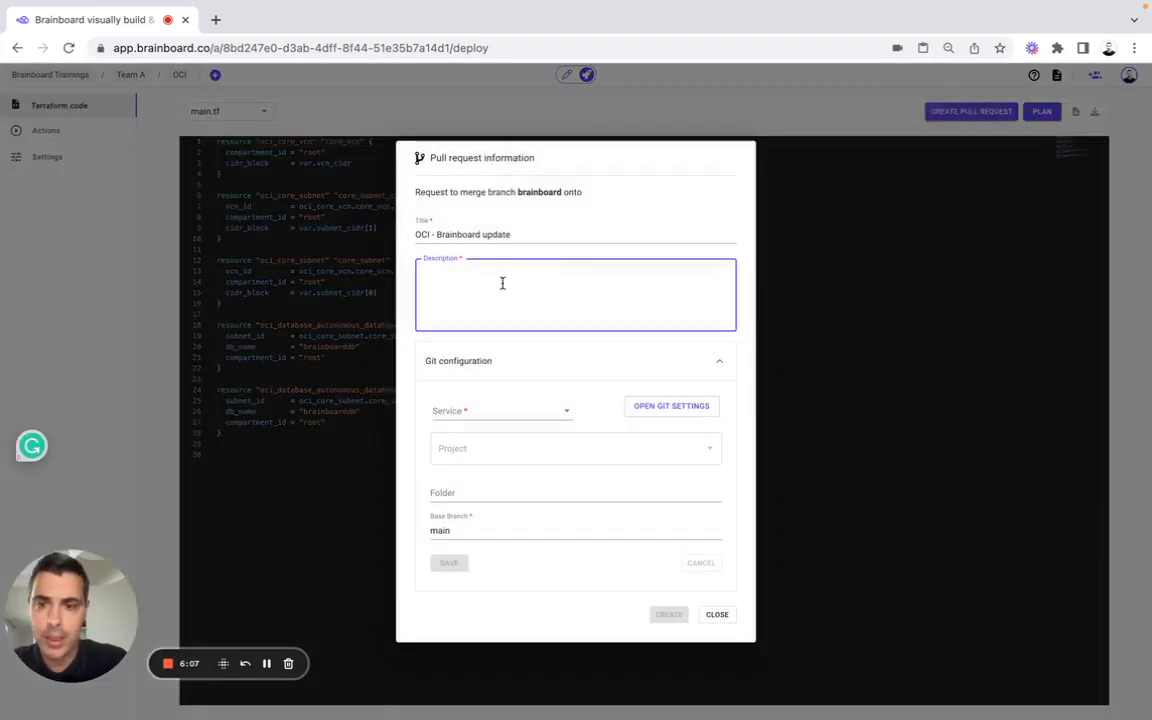
pyautogui.click(470, 410)
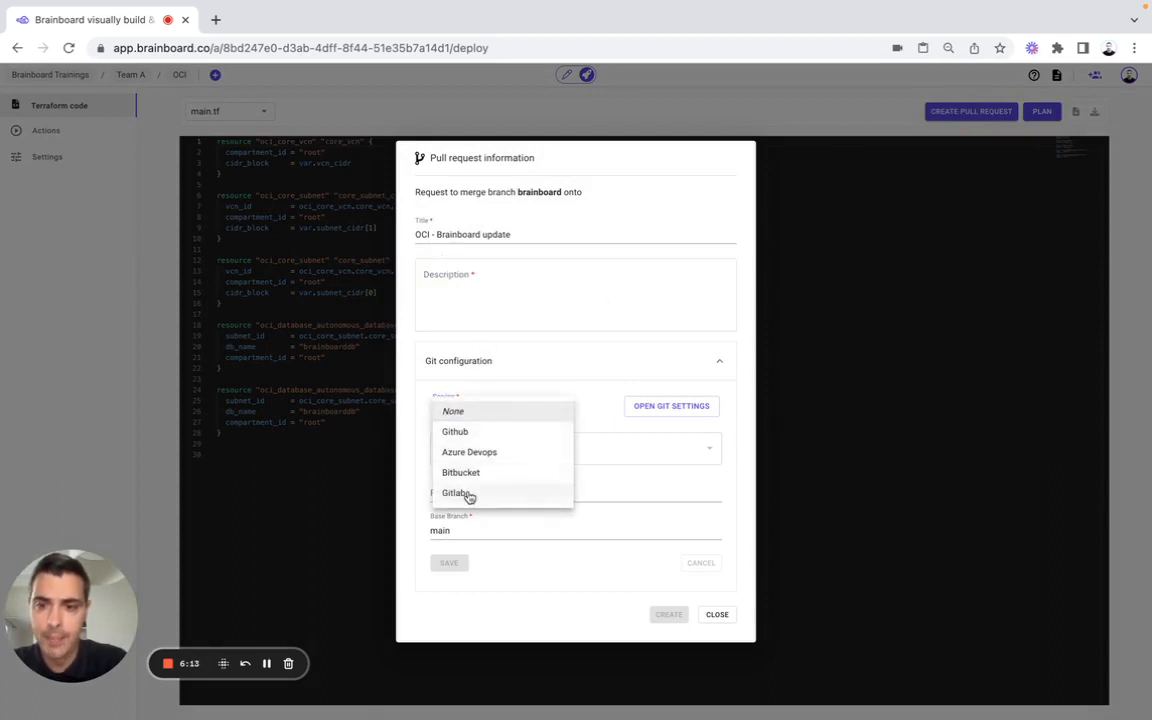
pyautogui.click(410, 416)
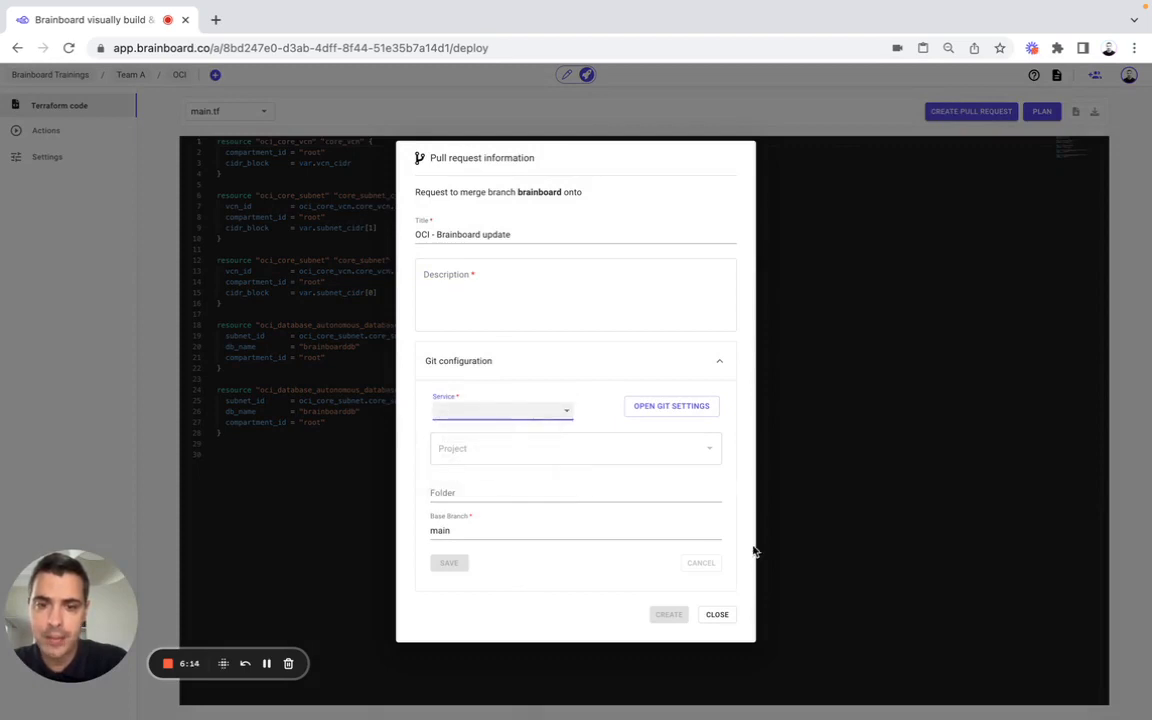
pyautogui.click(717, 614)
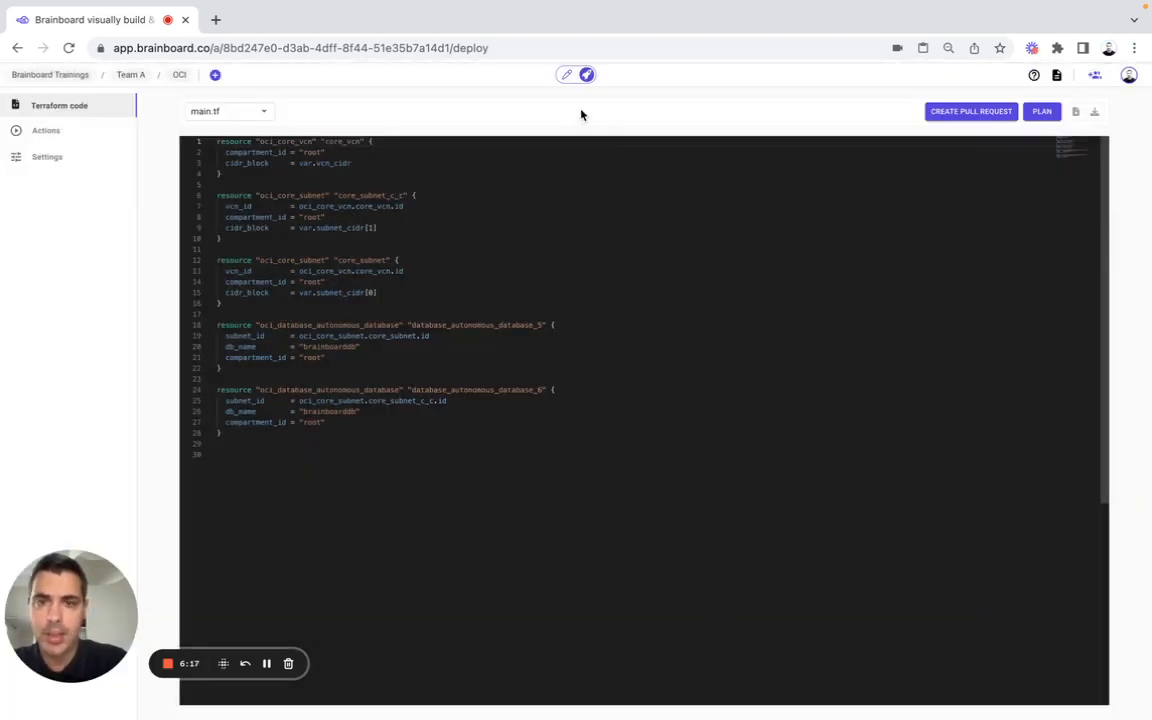
# - Publish the OCI architecture as a template with Public visibility, keeping the name and description OCI
pyautogui.click(566, 75)
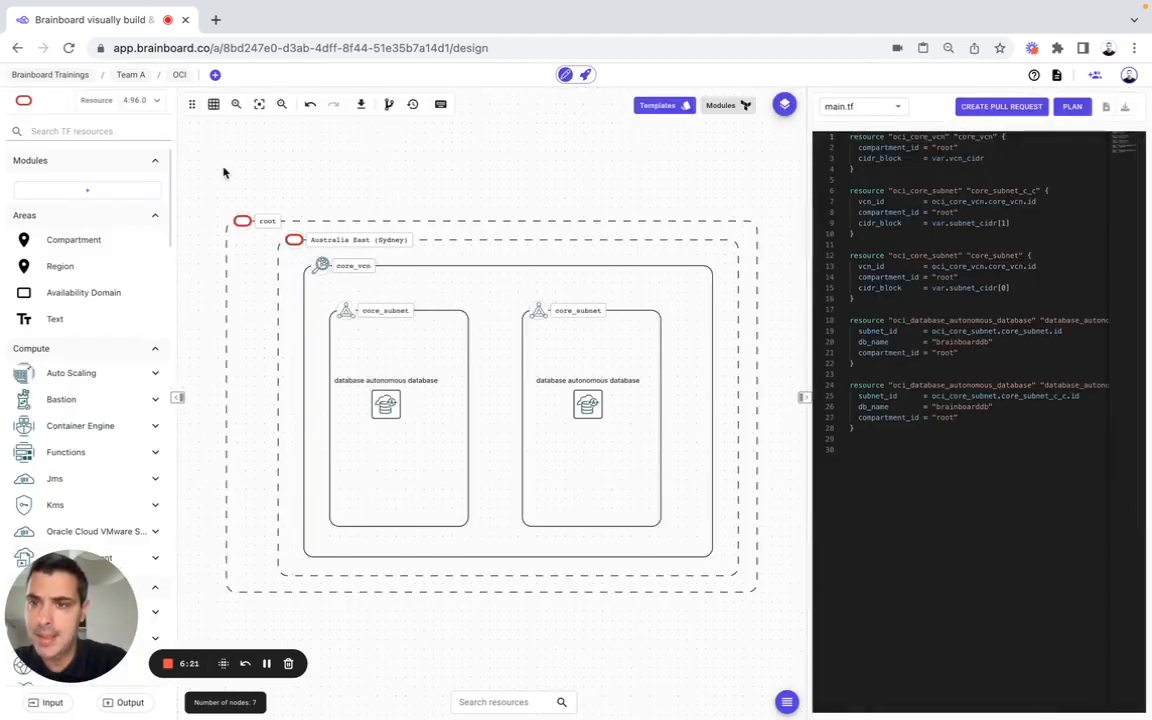
pyautogui.click(179, 76)
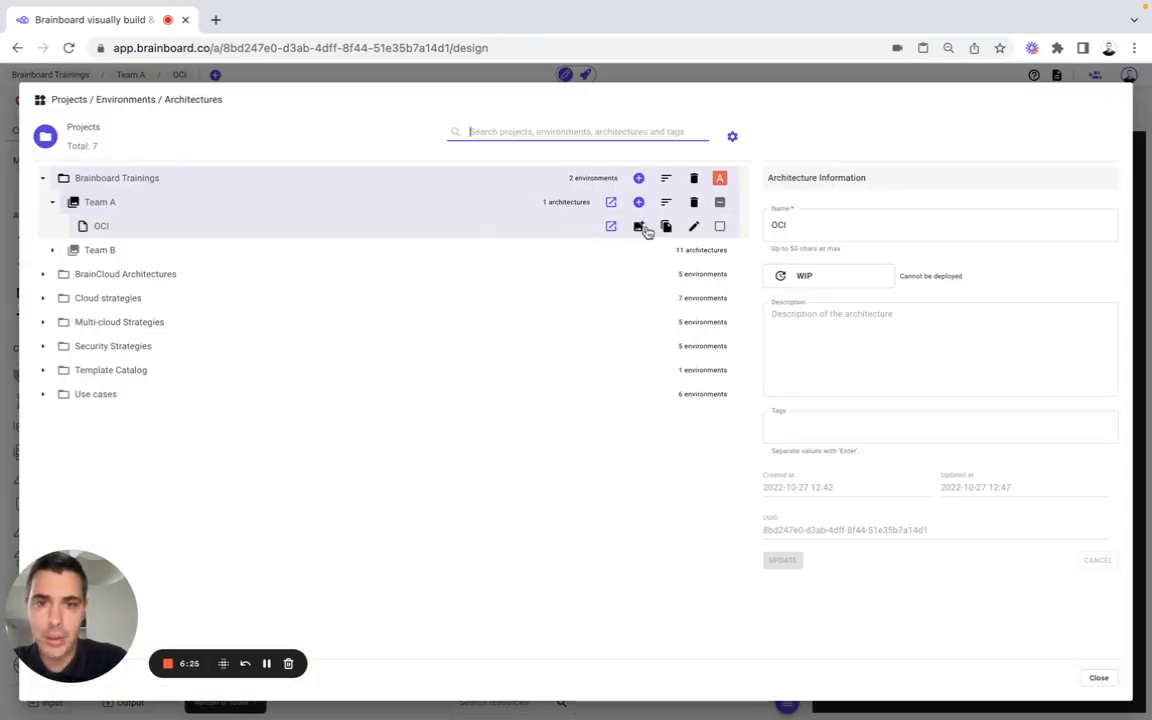
pyautogui.click(640, 228)
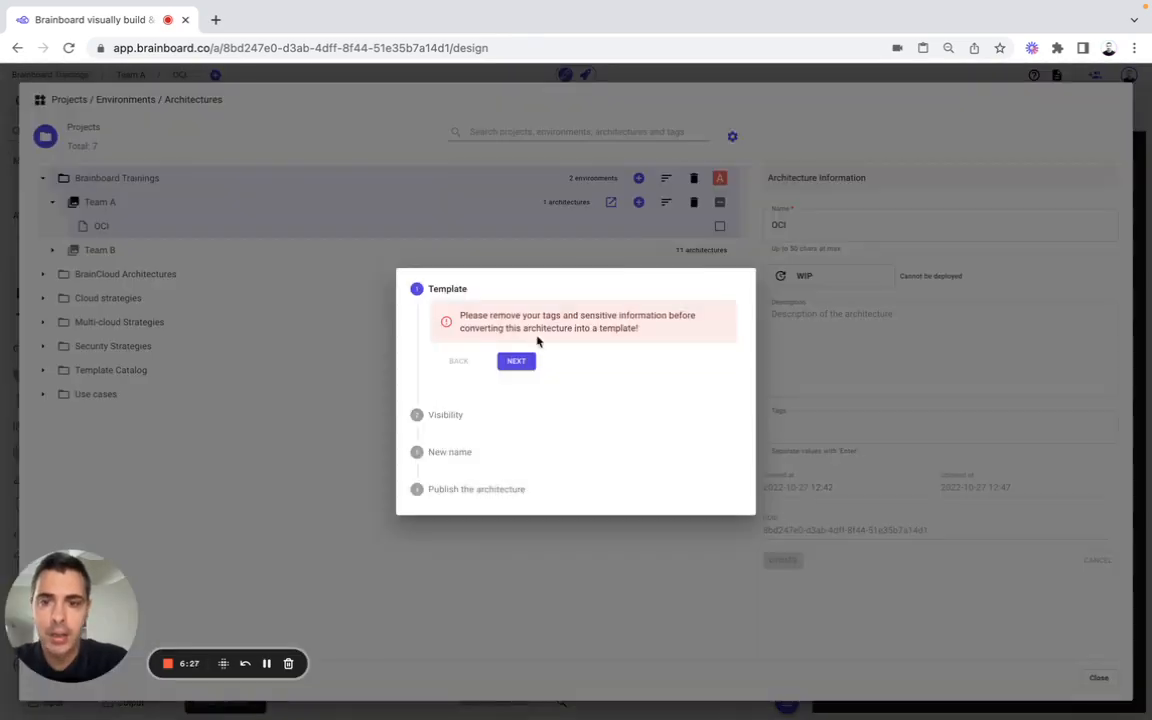
pyautogui.click(518, 360)
pyautogui.click(465, 362)
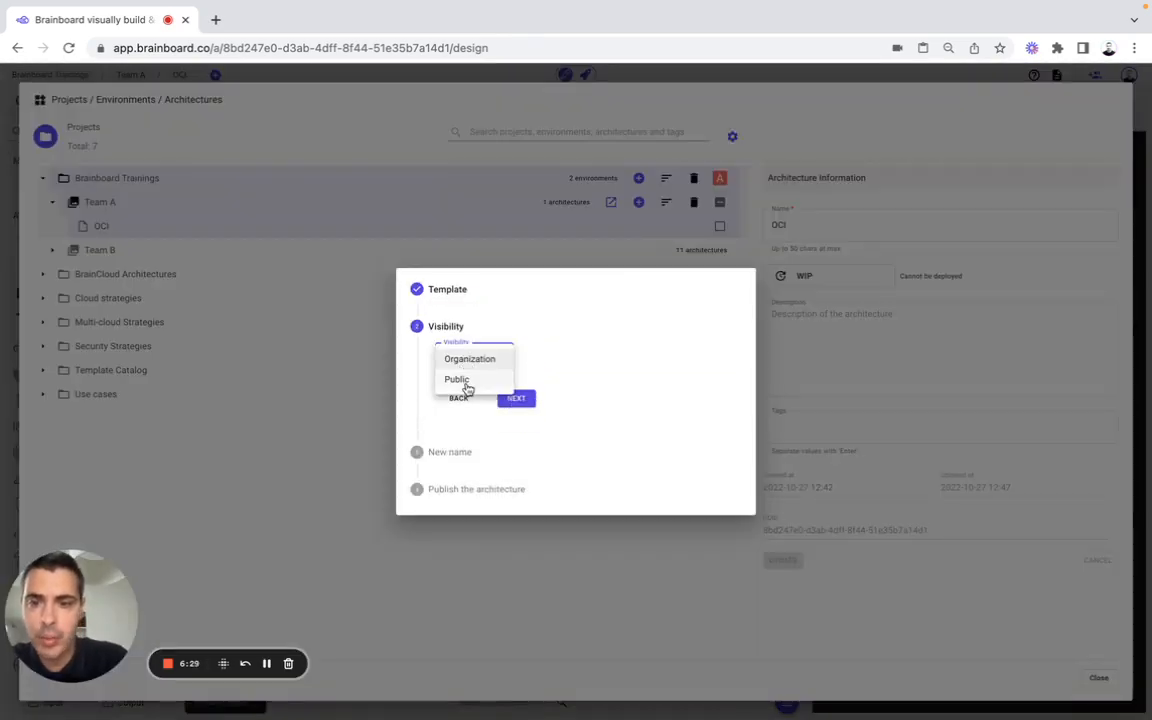
pyautogui.click(465, 387)
pyautogui.click(530, 398)
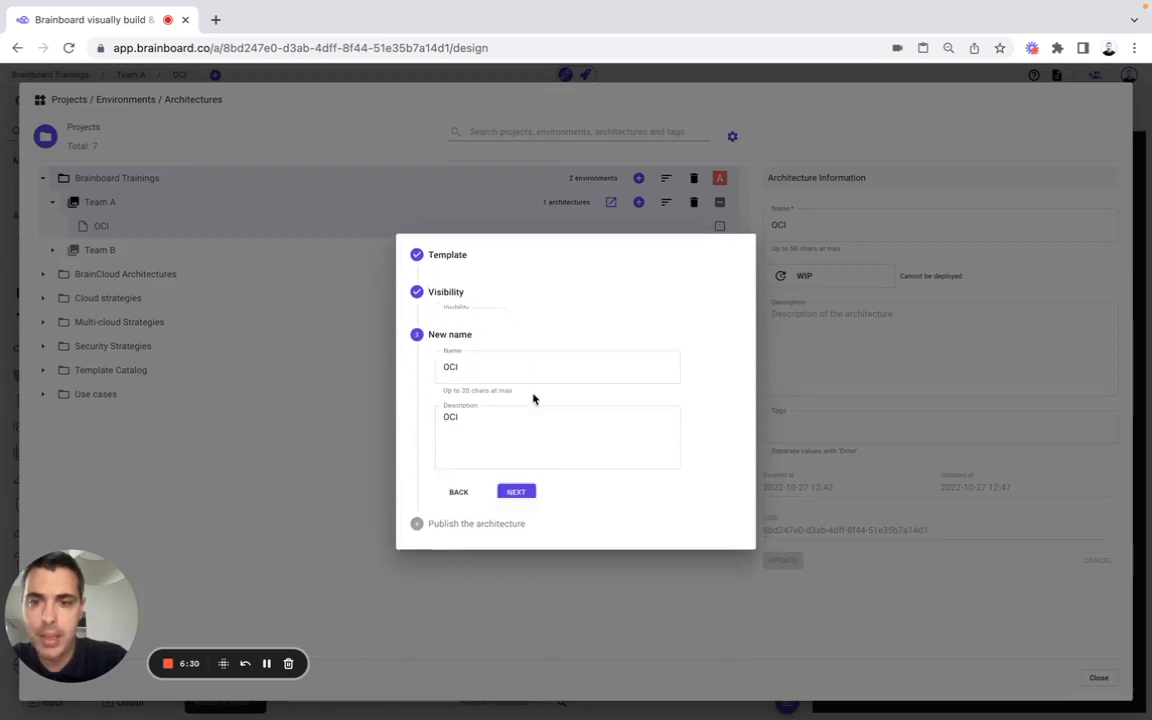
pyautogui.click(514, 482)
pyautogui.click(516, 465)
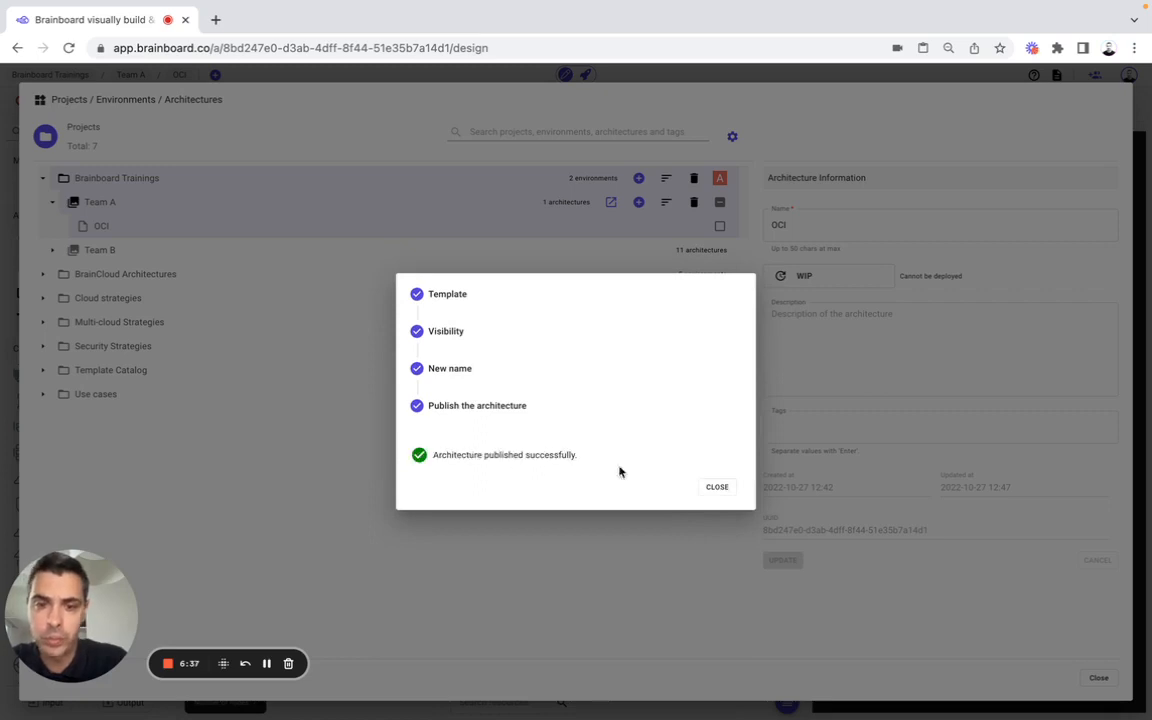
pyautogui.click(712, 487)
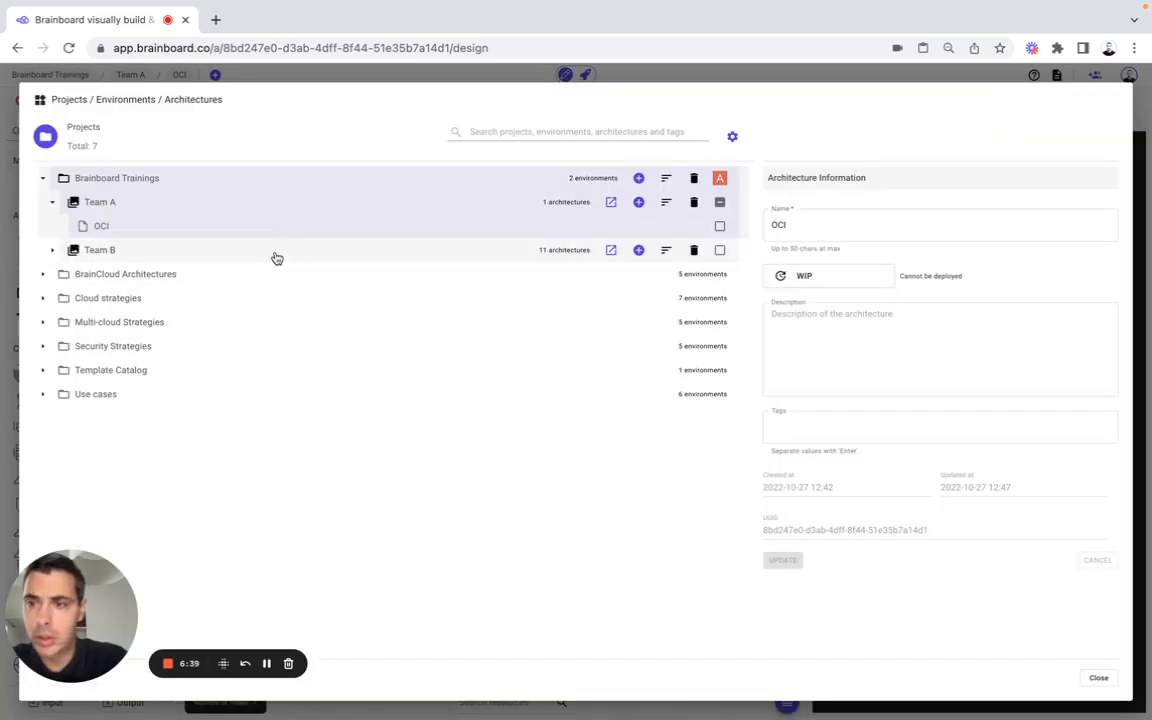
# - Create an environment named Team C in the Brainboard Trainings project and open it
pyautogui.click(638, 178)
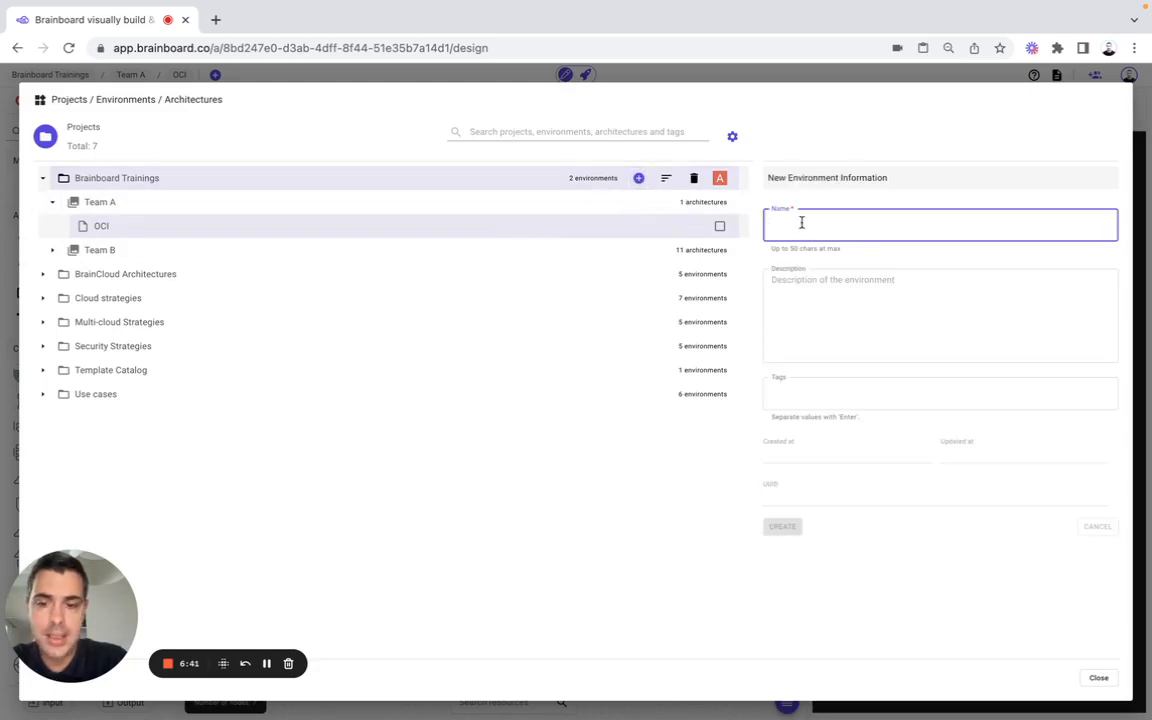
pyautogui.write('Team C')
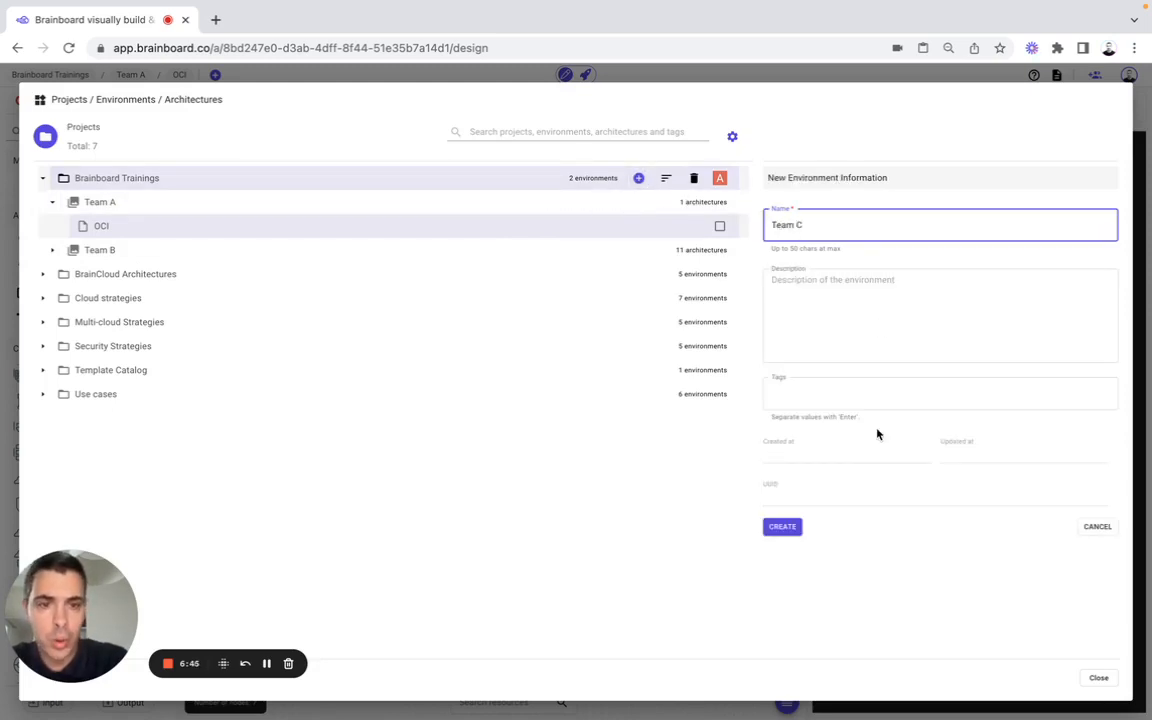
pyautogui.click(779, 527)
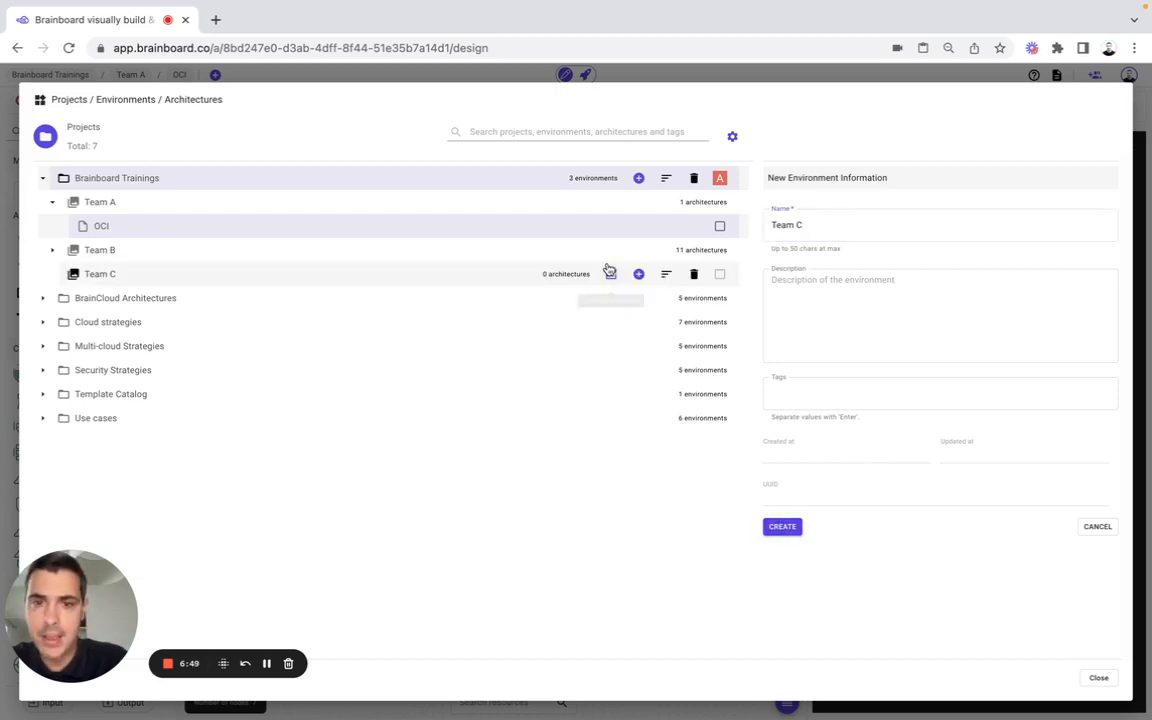
pyautogui.click(610, 275)
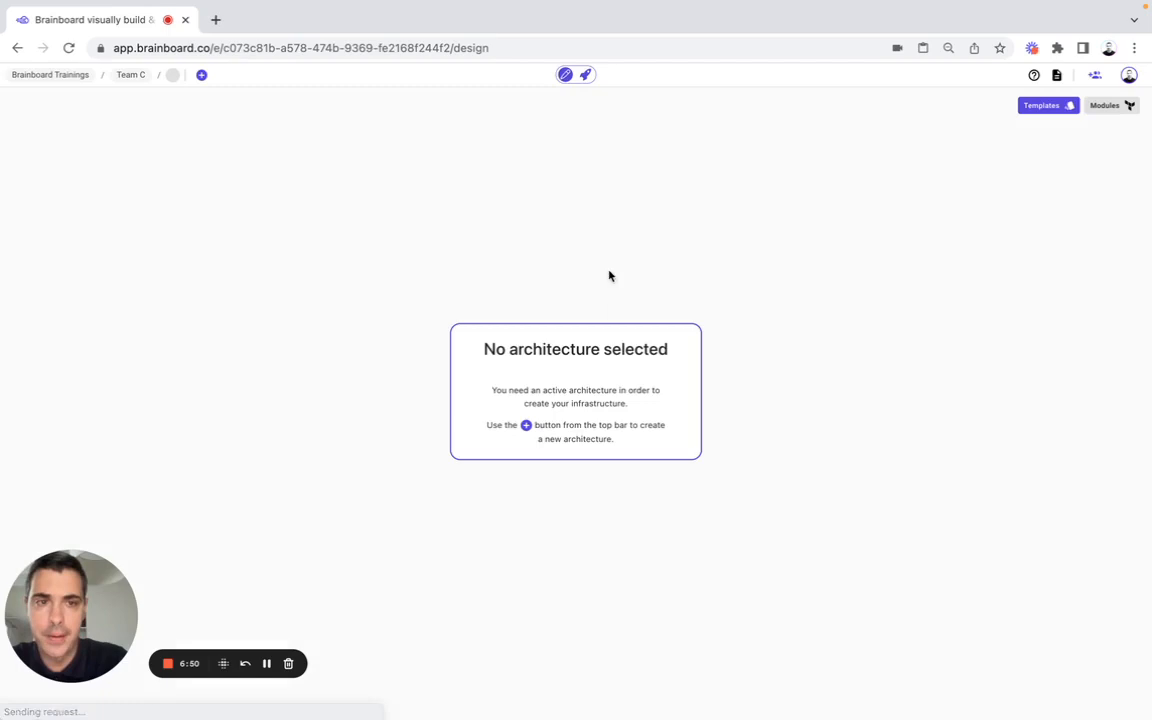
# - Search the cloud infrastructure templates catalog for oci and clone the OCI template into the Team C environment
pyautogui.click(1046, 107)
pyautogui.scroll(-20, 622, 308)
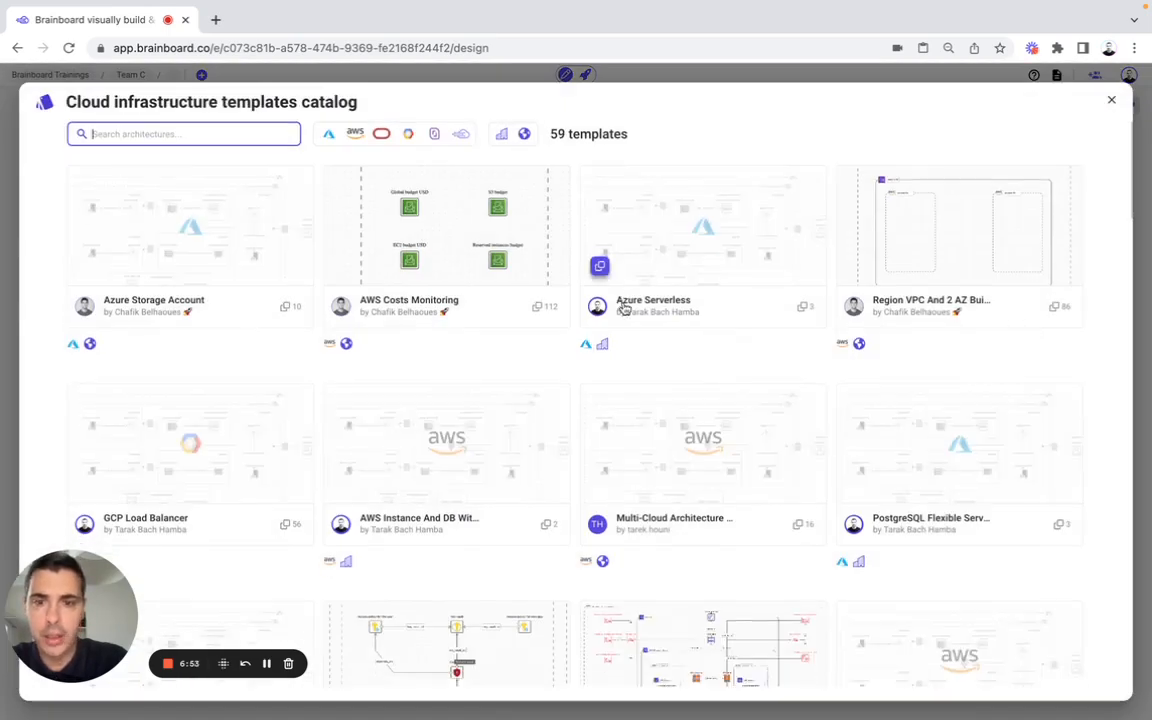
pyautogui.scroll(-5, 622, 308)
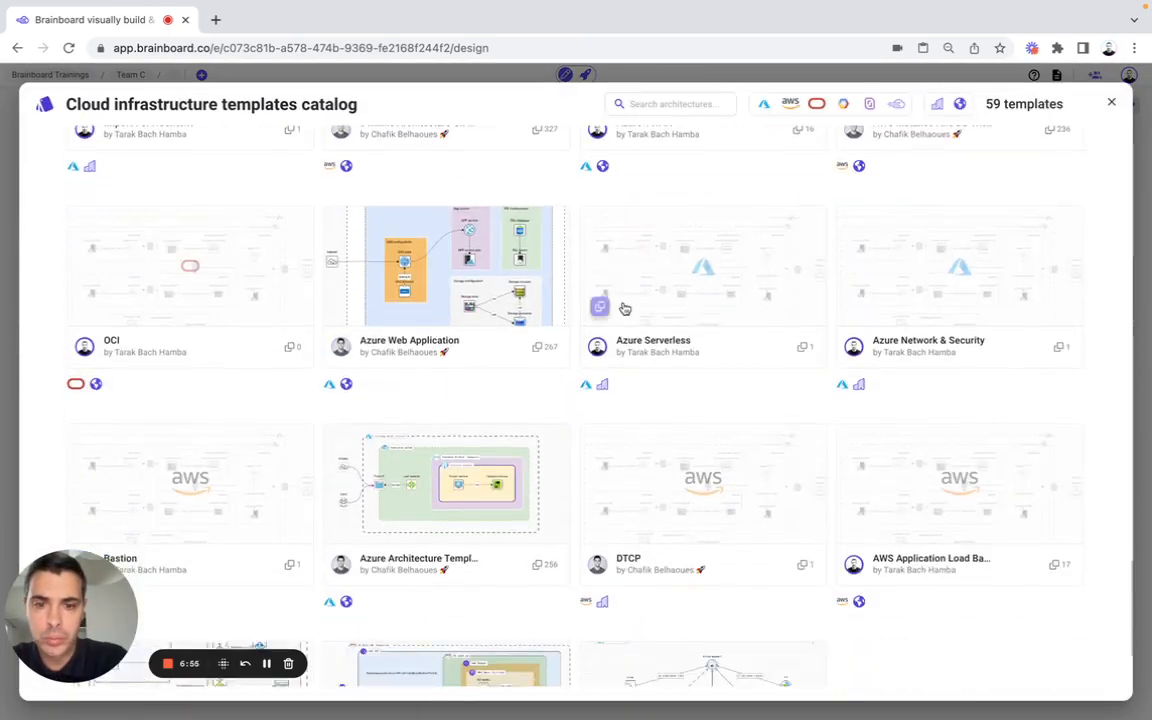
pyautogui.scroll(10, 622, 308)
pyautogui.scroll(10, 622, 308)
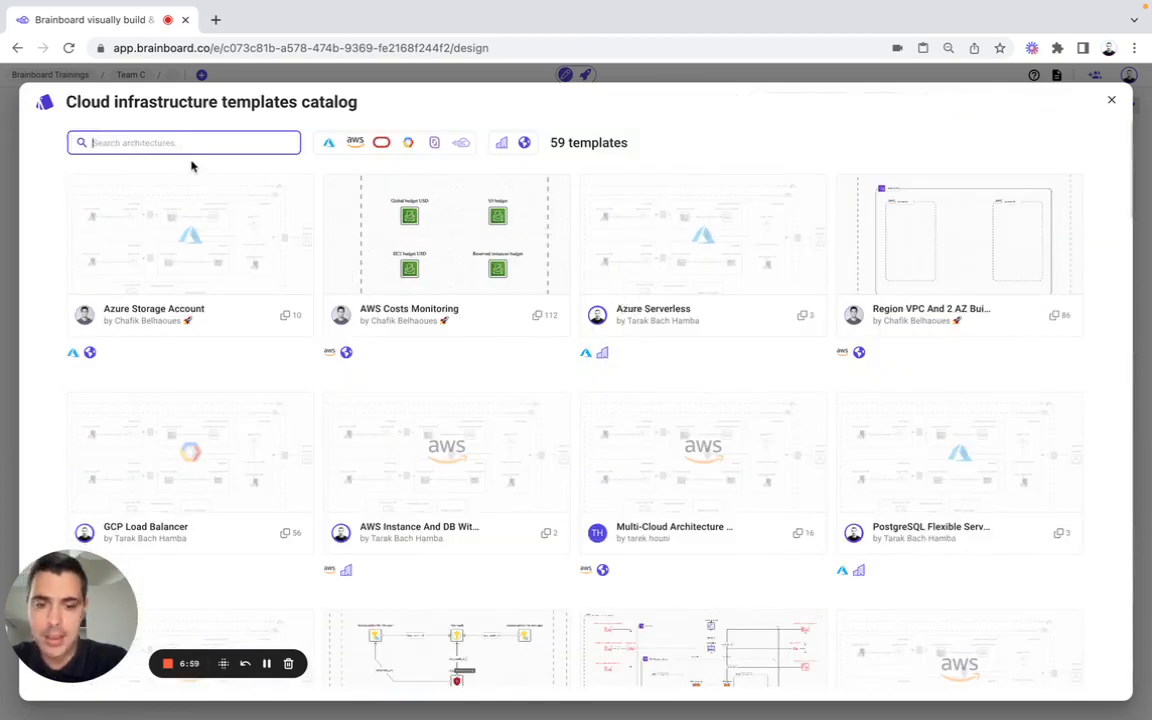
pyautogui.write('oci')
pyautogui.click(238, 205)
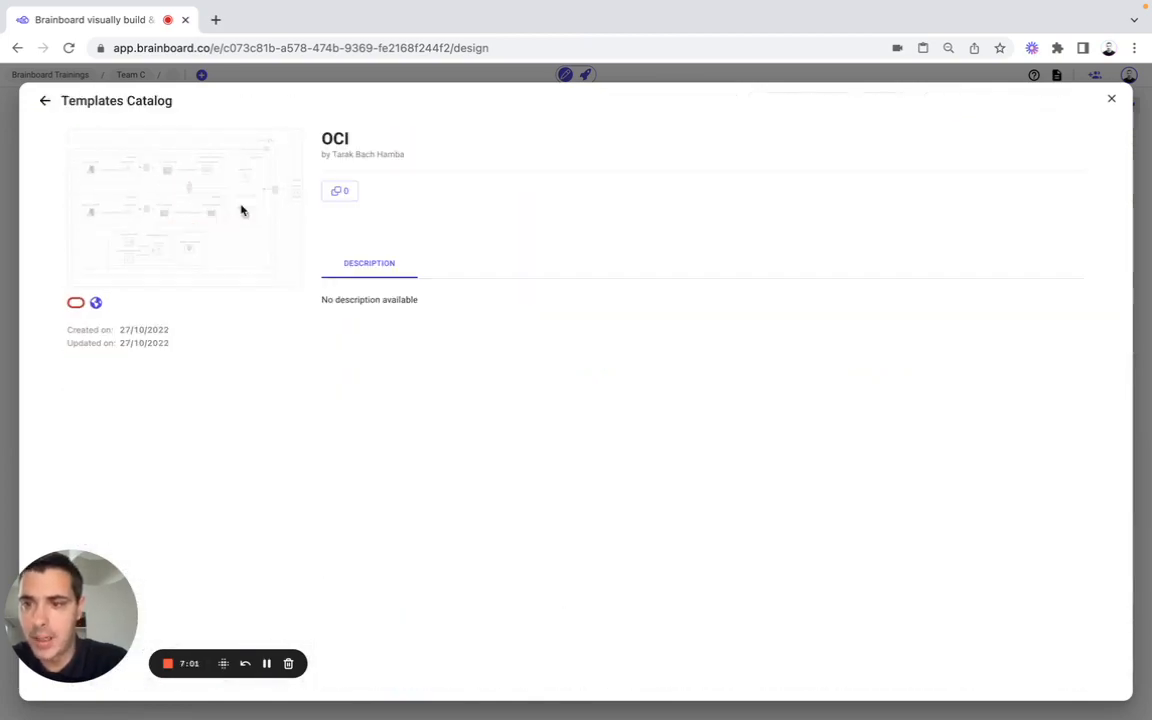
pyautogui.click(338, 196)
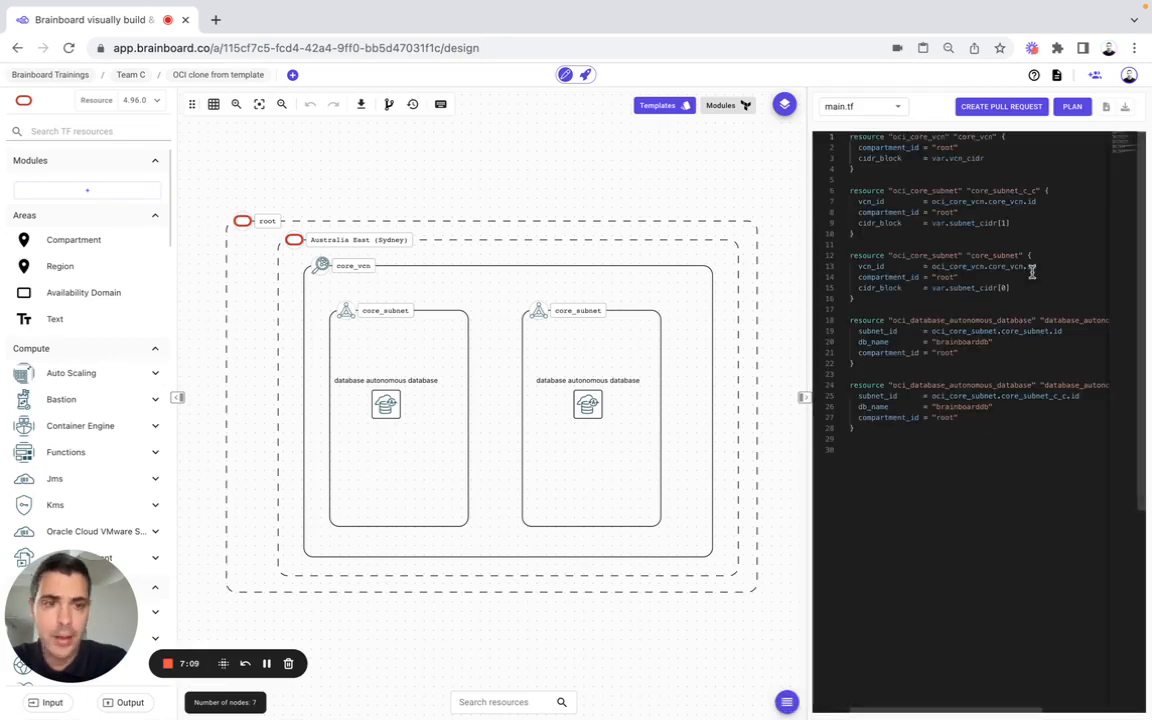
# - Check the list of Terraform files generated for the cloned architecture, staying on main.tf
pyautogui.click(878, 110)
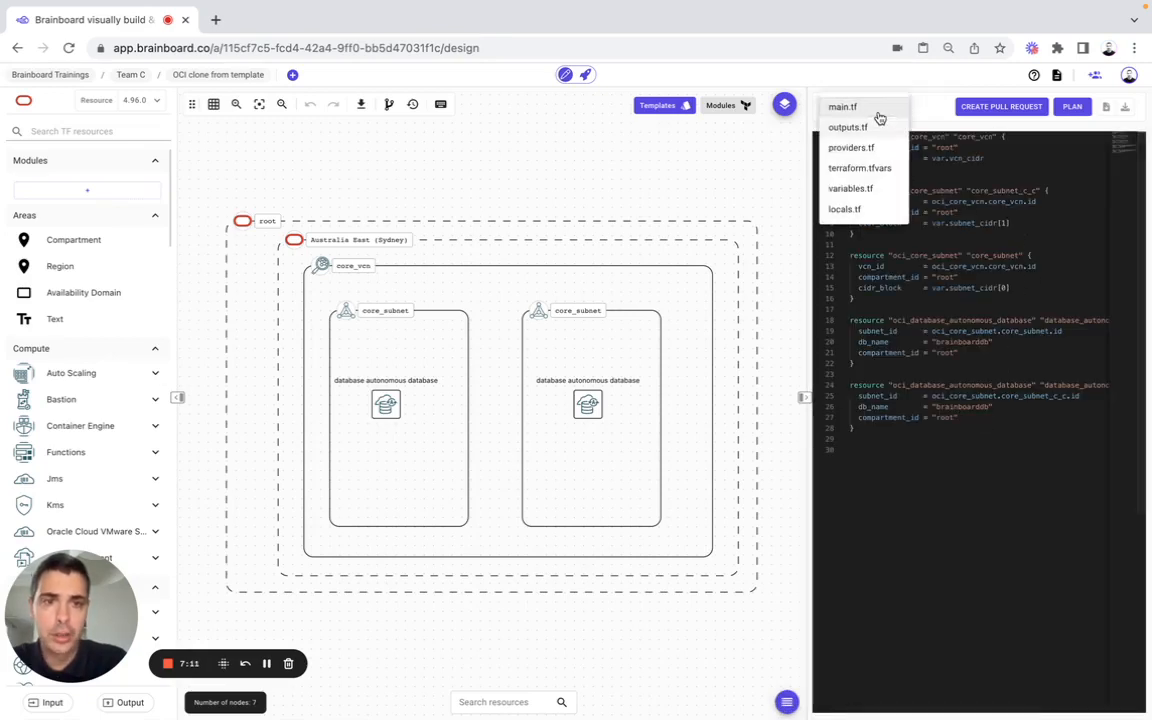
pyautogui.click(628, 155)
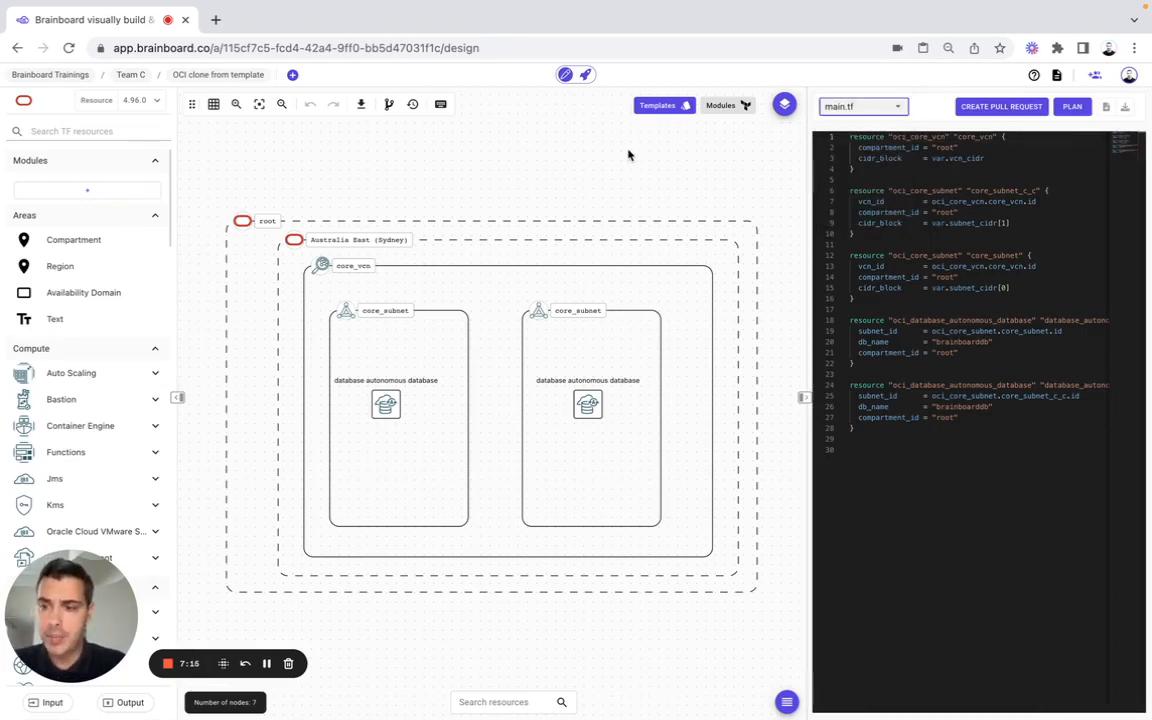